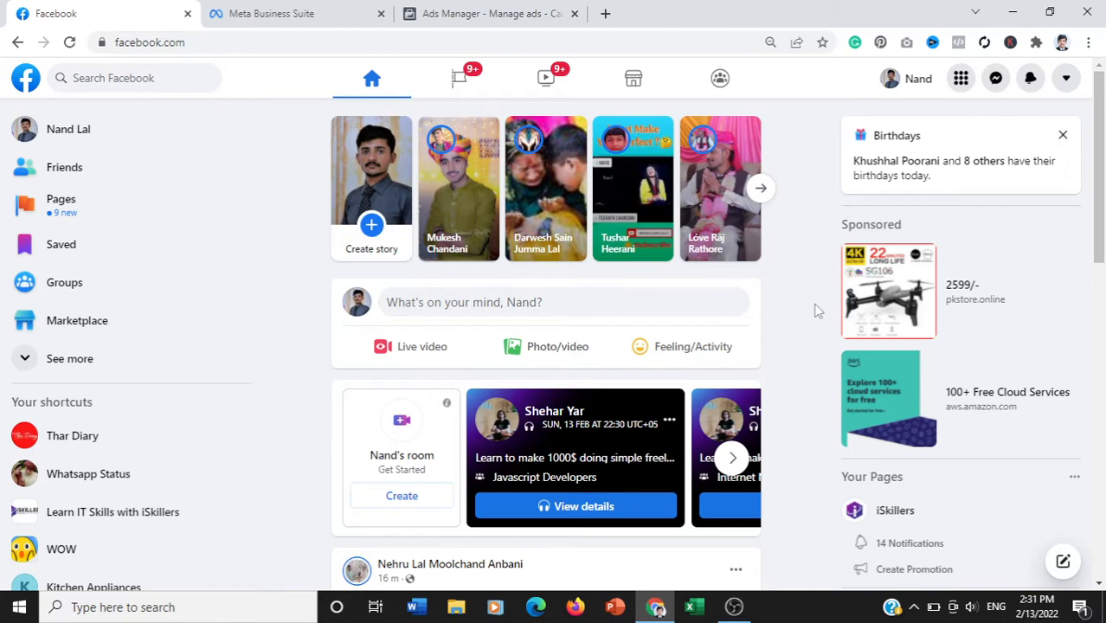
- Load business.facebook.com, bring up the list of all business tools and go to Ads Manager
click(328, 8)
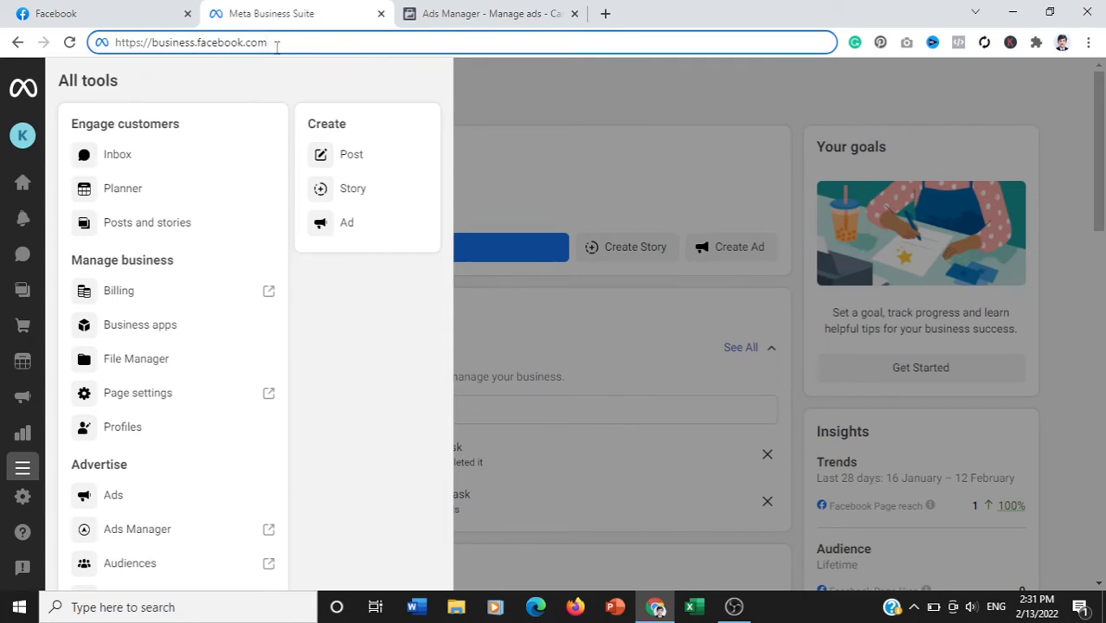
key(Return)
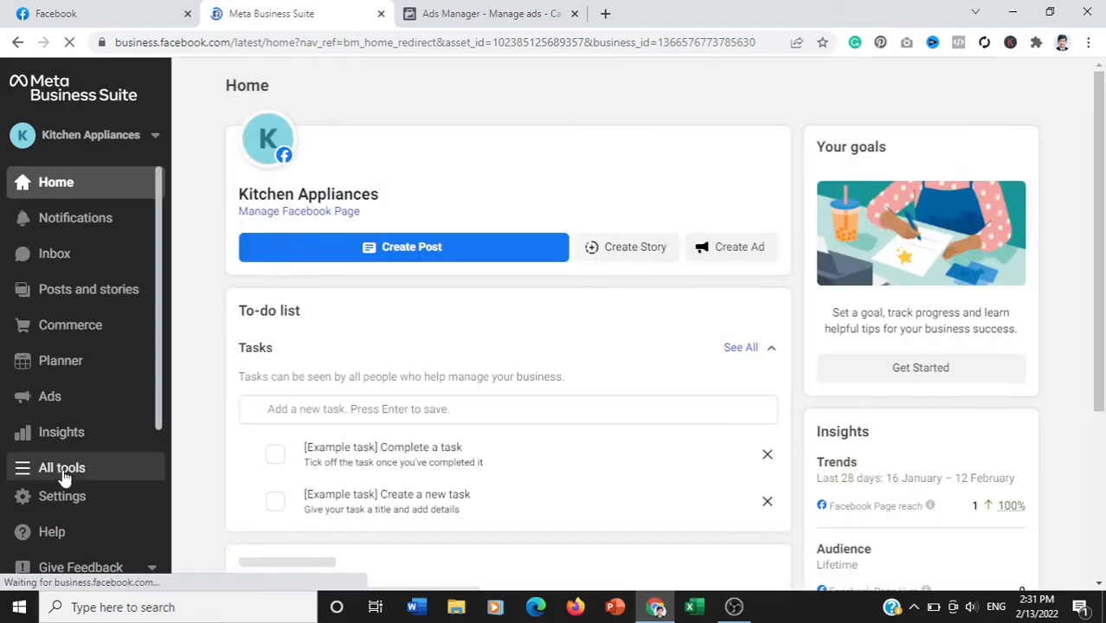
click(62, 476)
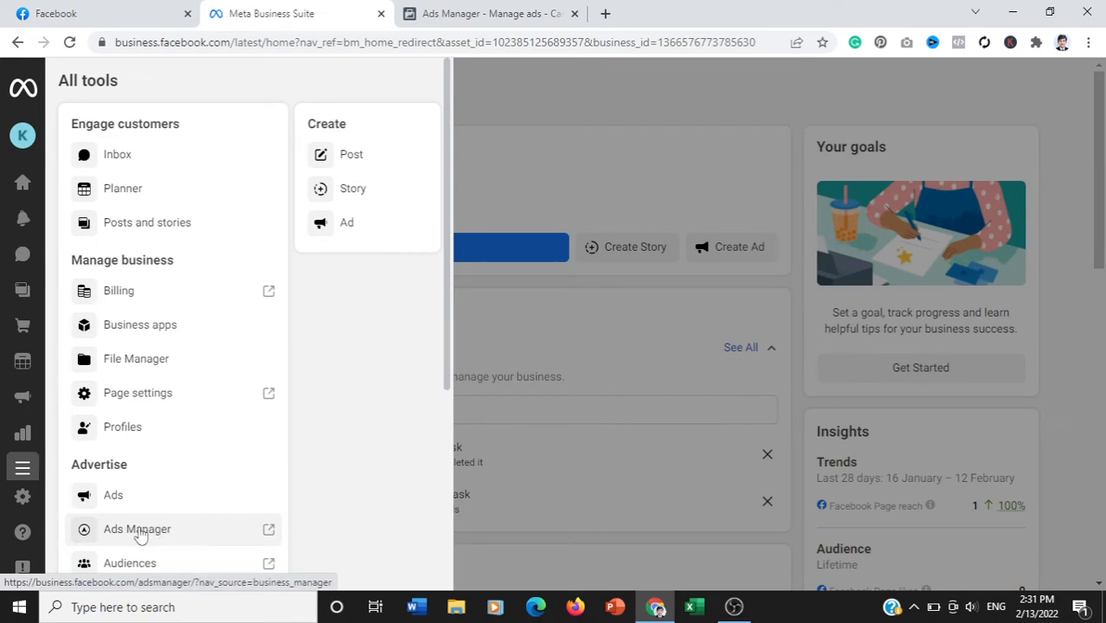
click(487, 9)
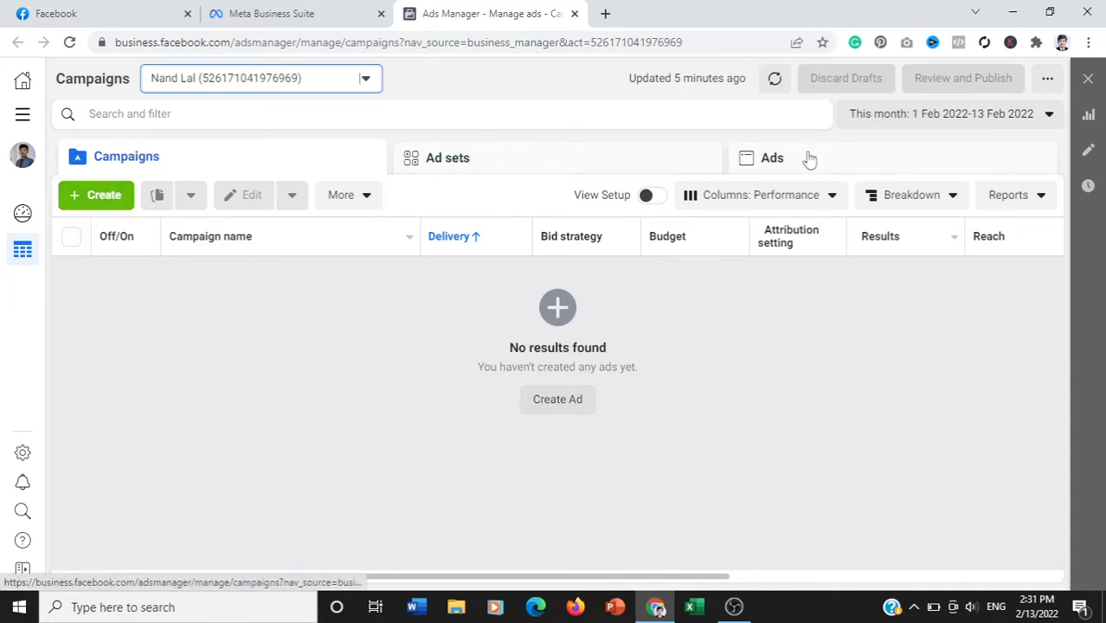
- Create a new campaign with the Traffic objective
click(102, 199)
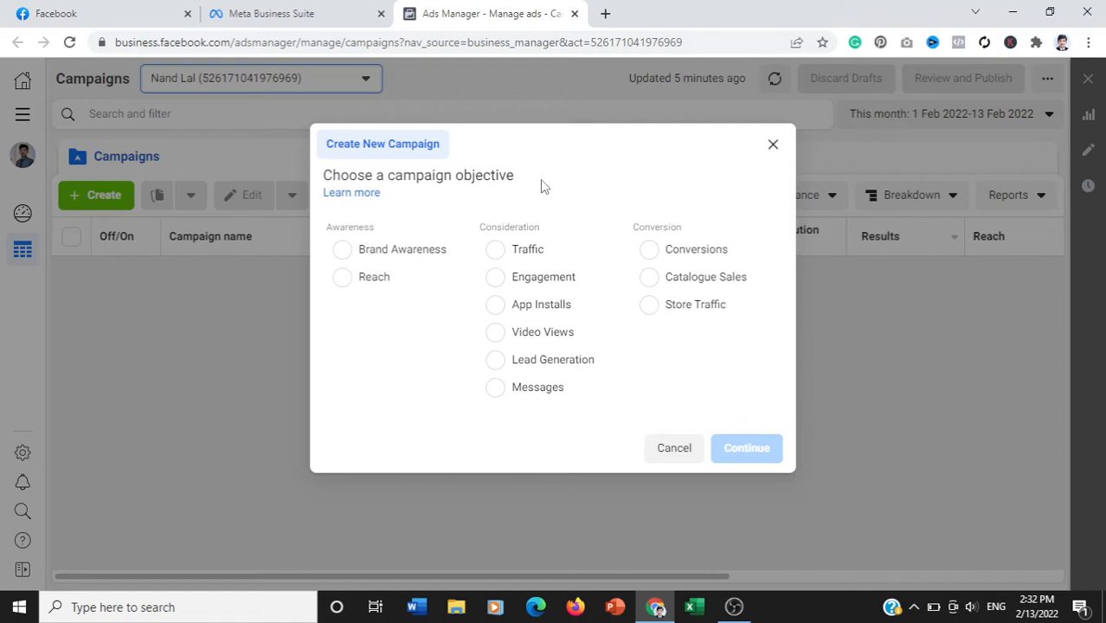
click(648, 251)
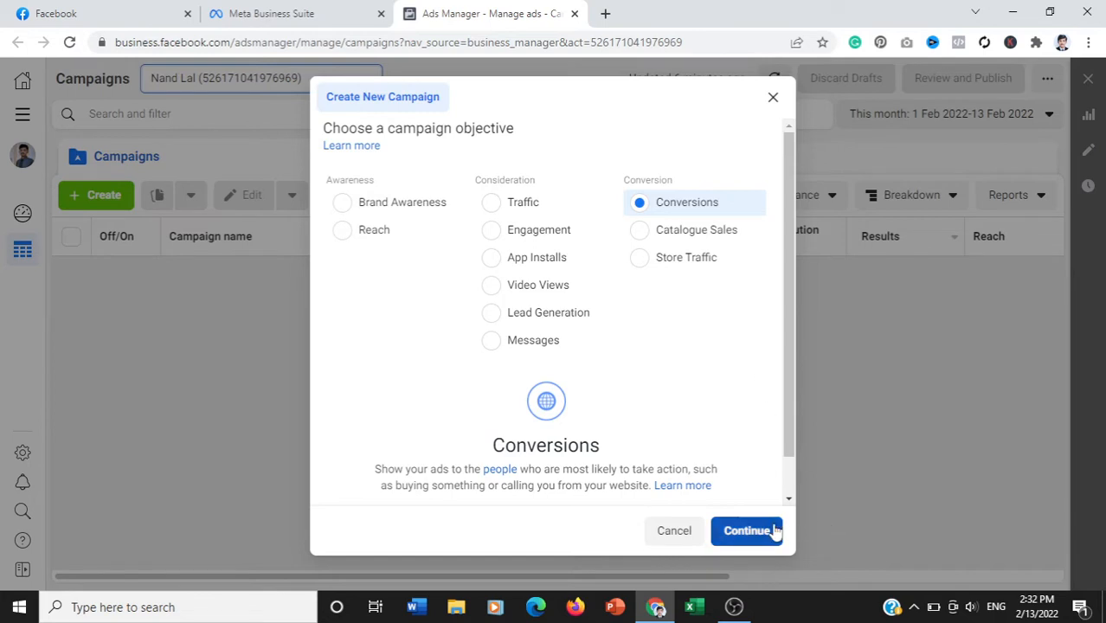
click(491, 204)
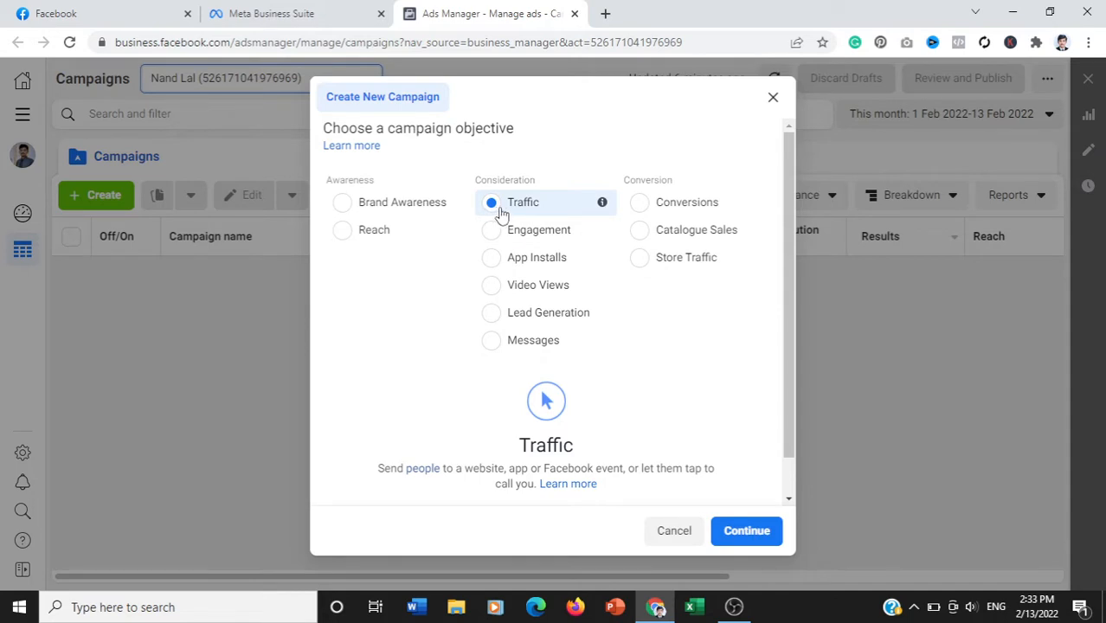
click(753, 528)
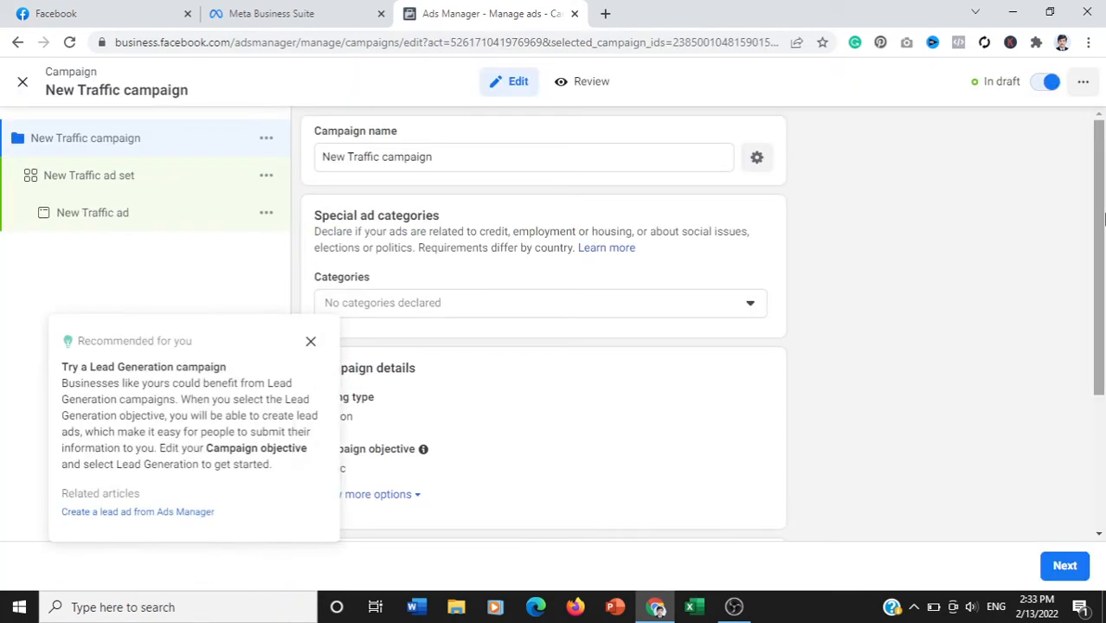
- Dismiss the Lead Generation recommendation and rename the campaign as "Youtube Videos Traffic"
click(312, 343)
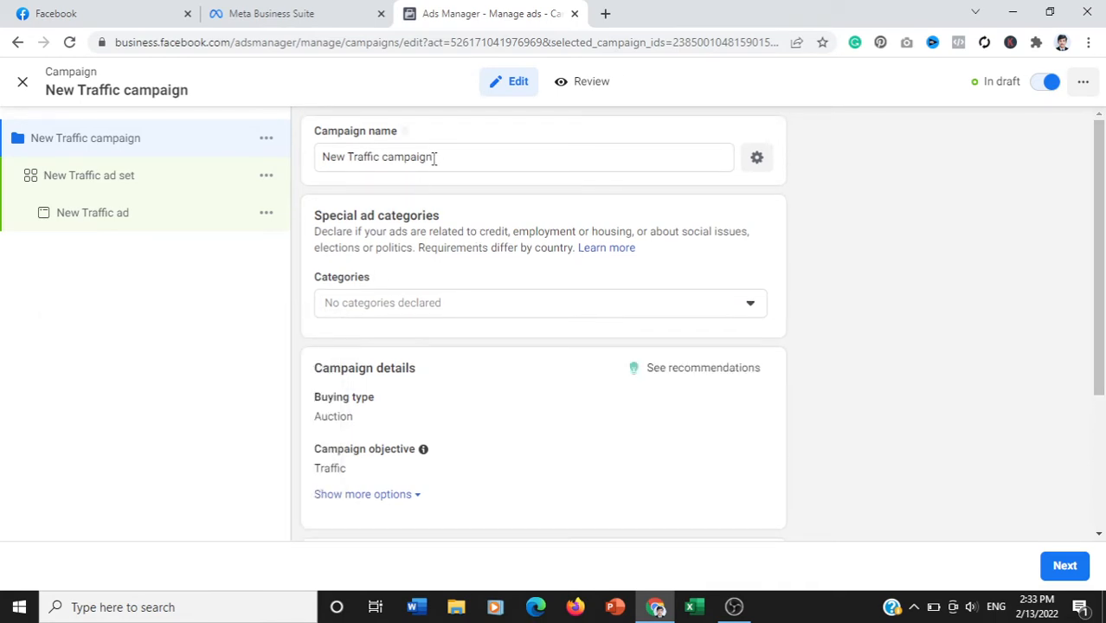
drag(445, 154, 283, 160)
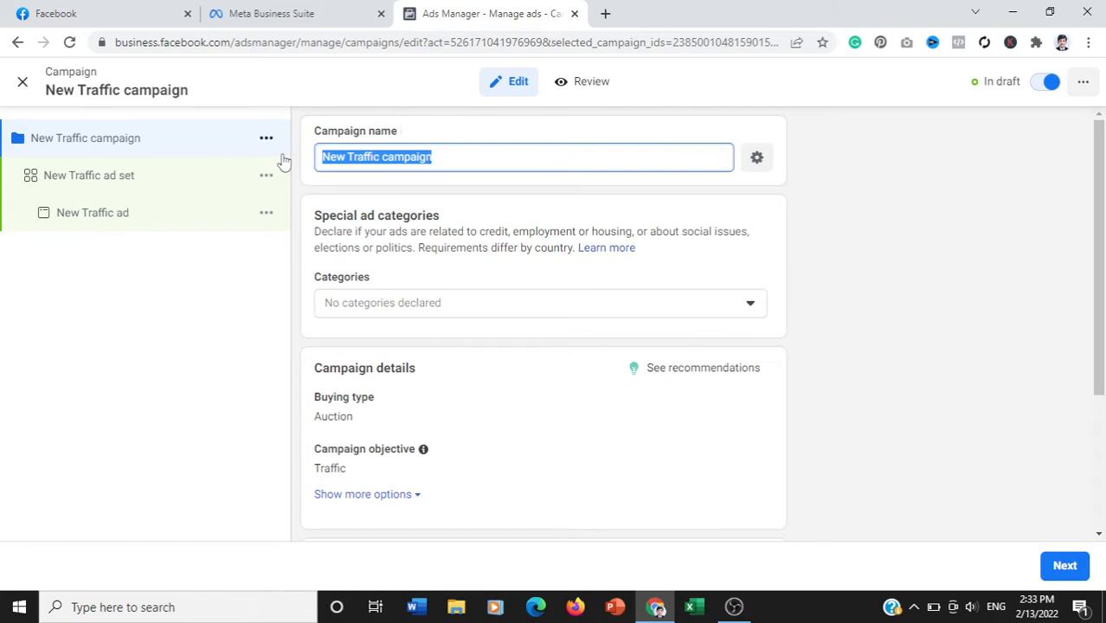
key(BackSpace)
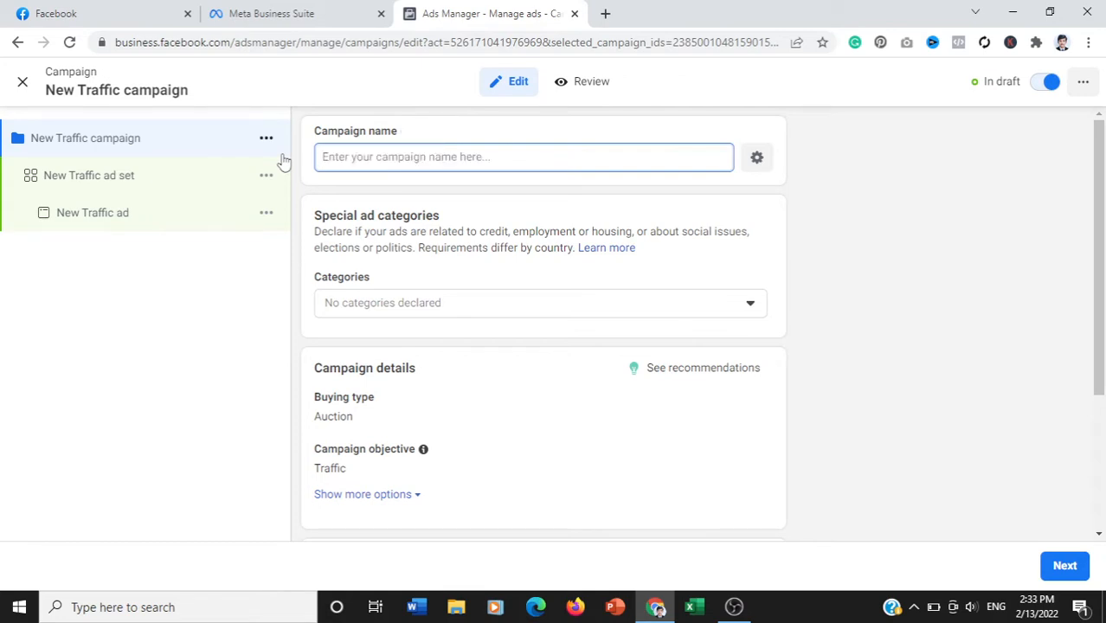
text(Y)
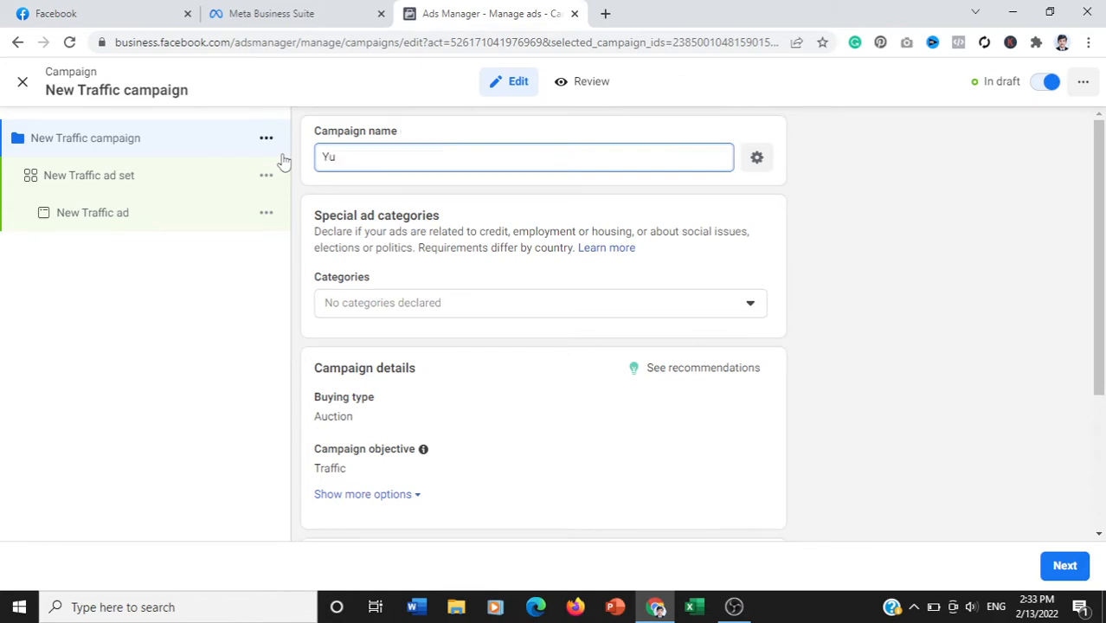
text(outube Video )
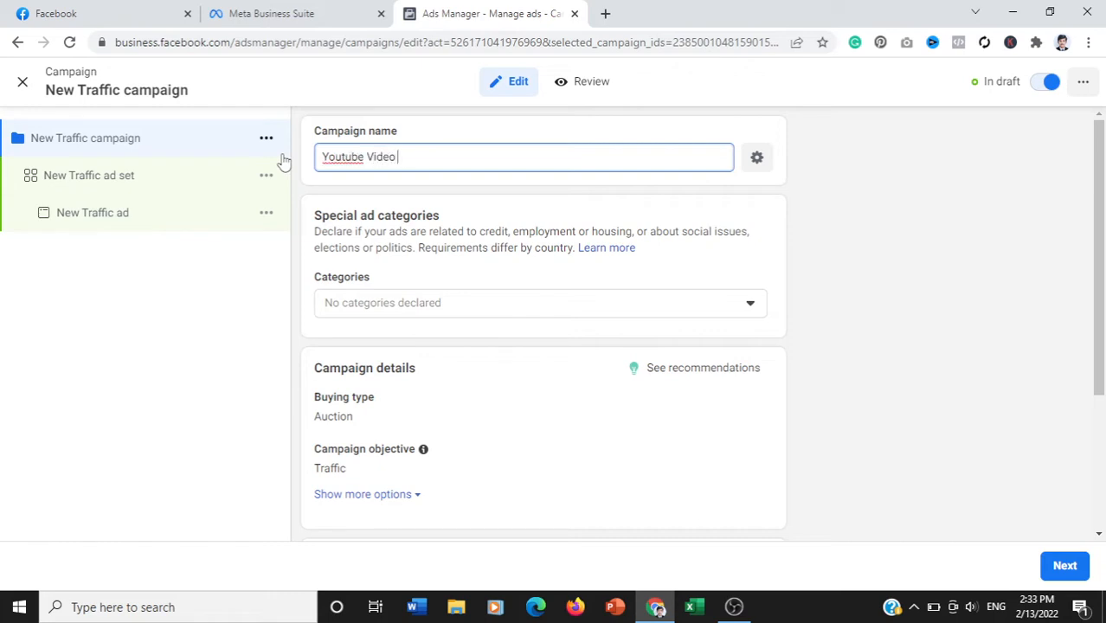
text(Traffic)
click(397, 156)
text(s)
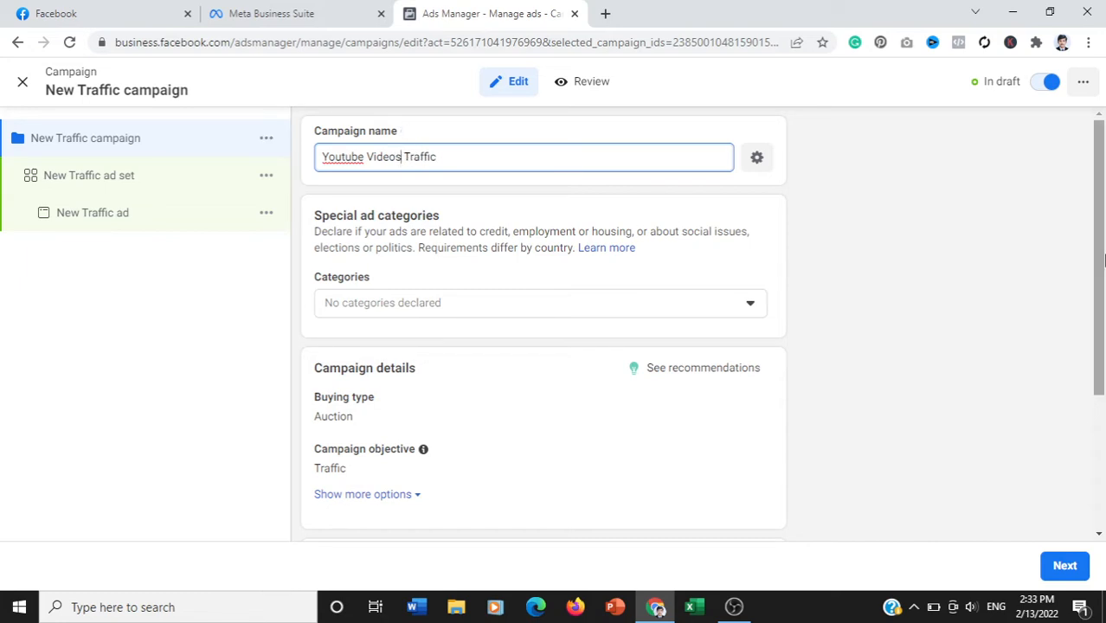
- Review the special ad categories and remaining campaign settings without changing them, and continue to the ad set
scroll(1102, 273, down, 1)
drag(1102, 273, 1103, 279)
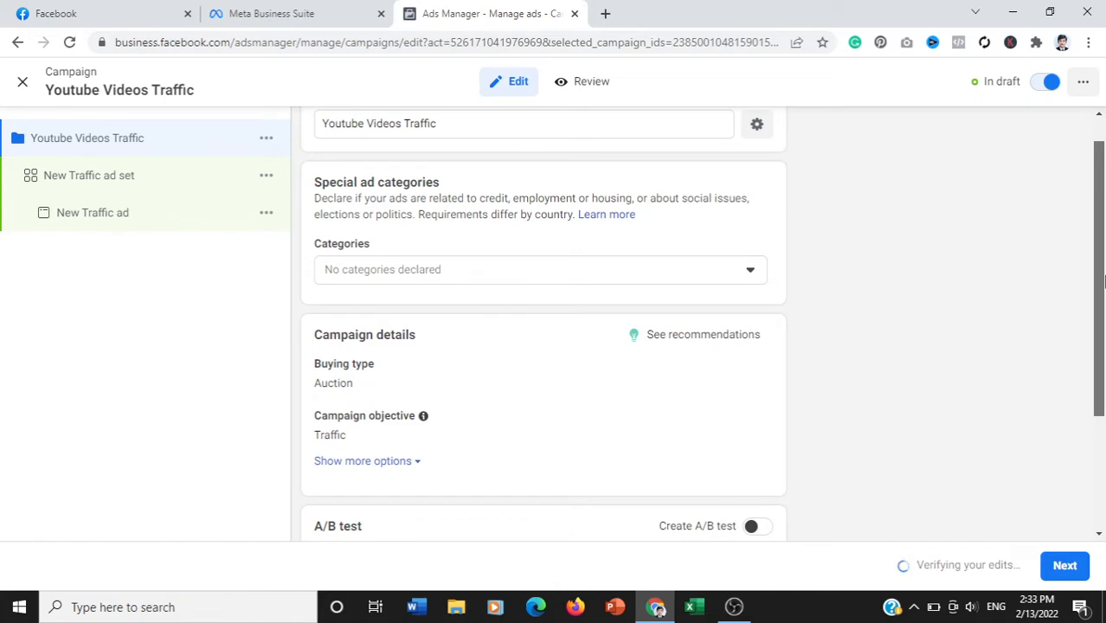
drag(1102, 282, 1102, 329)
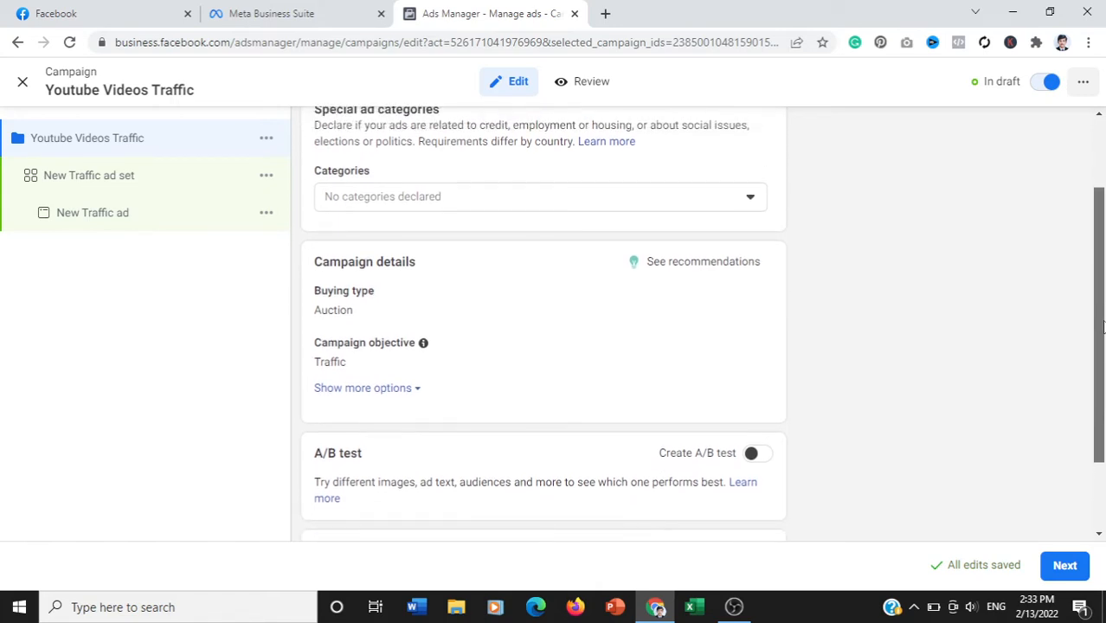
click(695, 206)
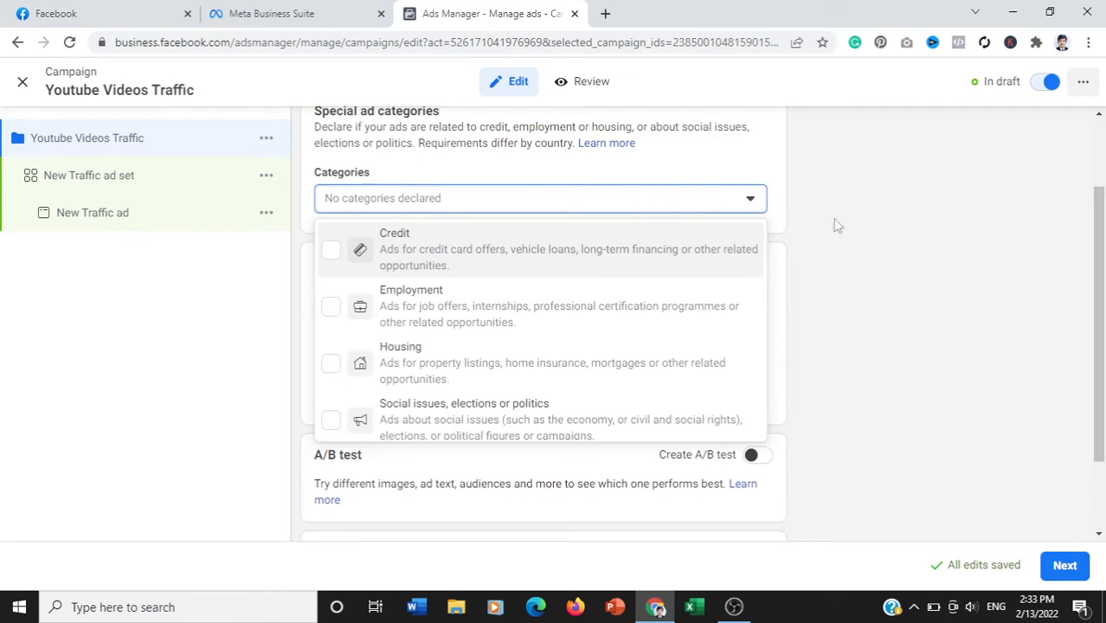
click(864, 234)
drag(1103, 315, 1105, 361)
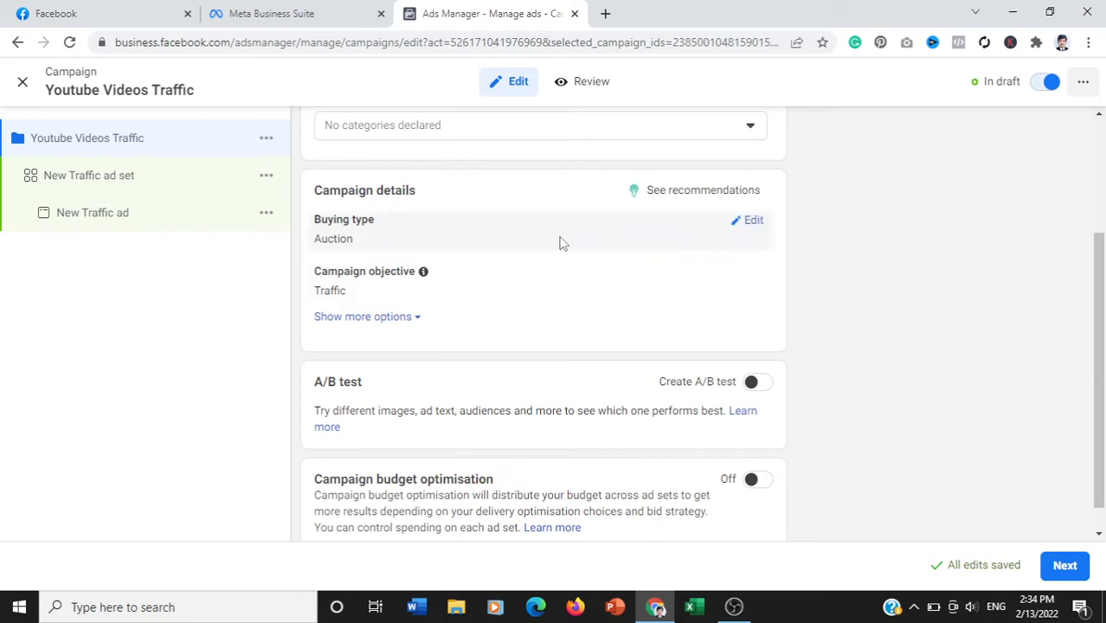
drag(1103, 297, 1103, 361)
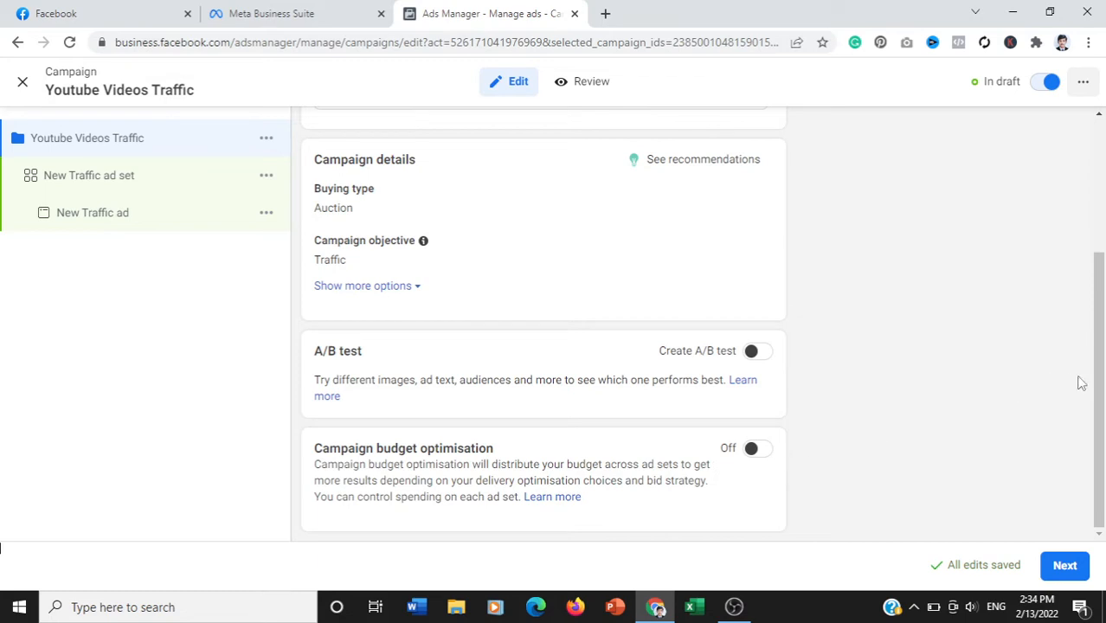
click(1070, 566)
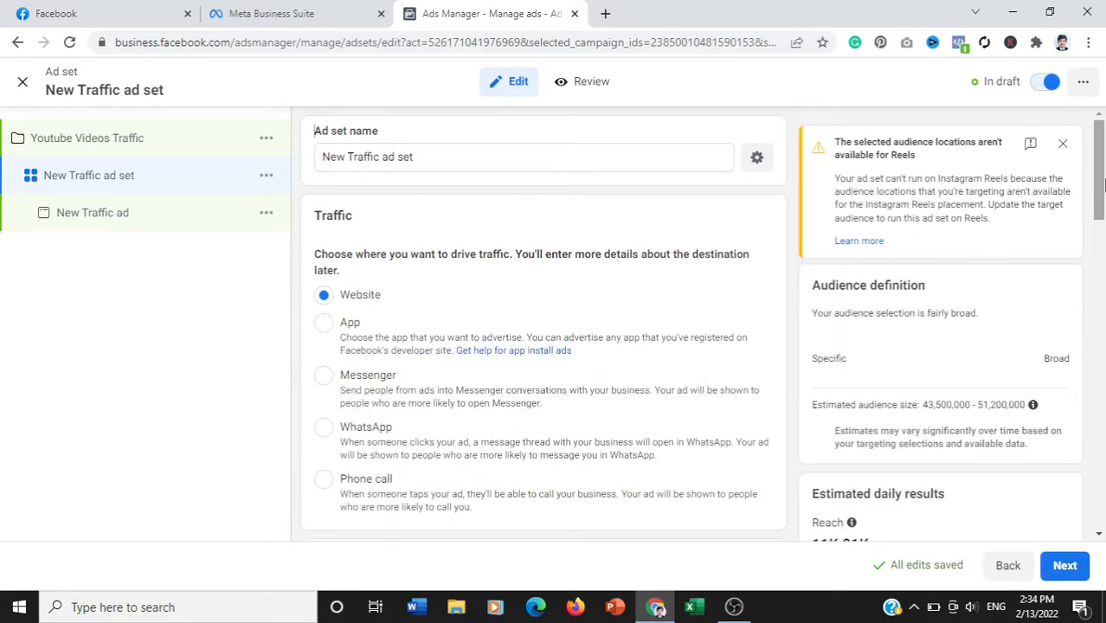
- Set the ad set's daily budget to Rs200.00
scroll(1103, 181, down, 2)
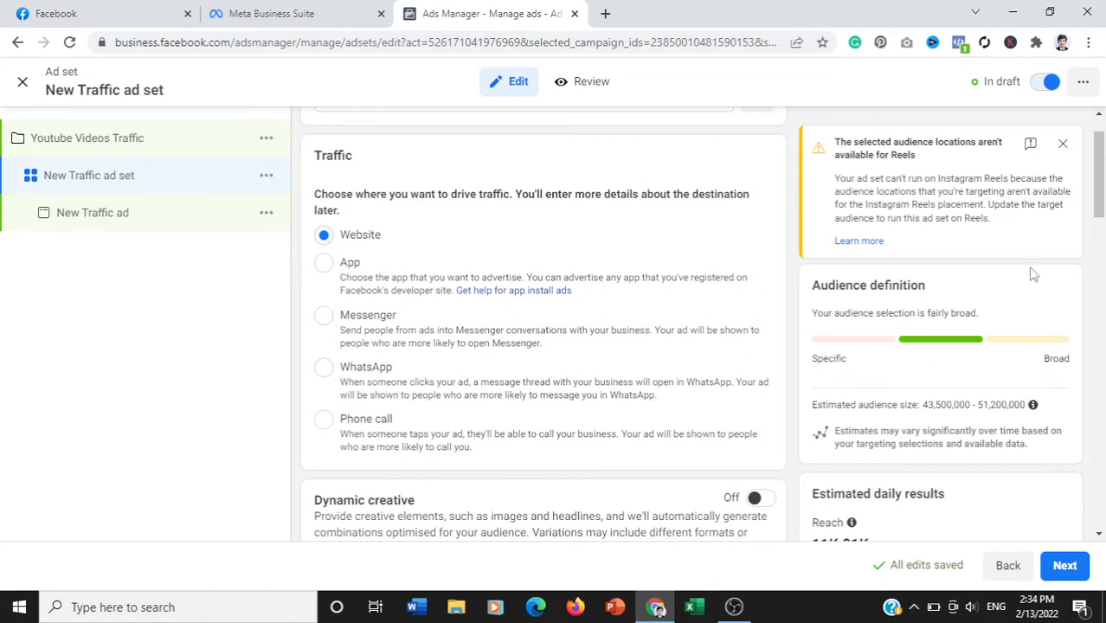
drag(1100, 178, 1100, 270)
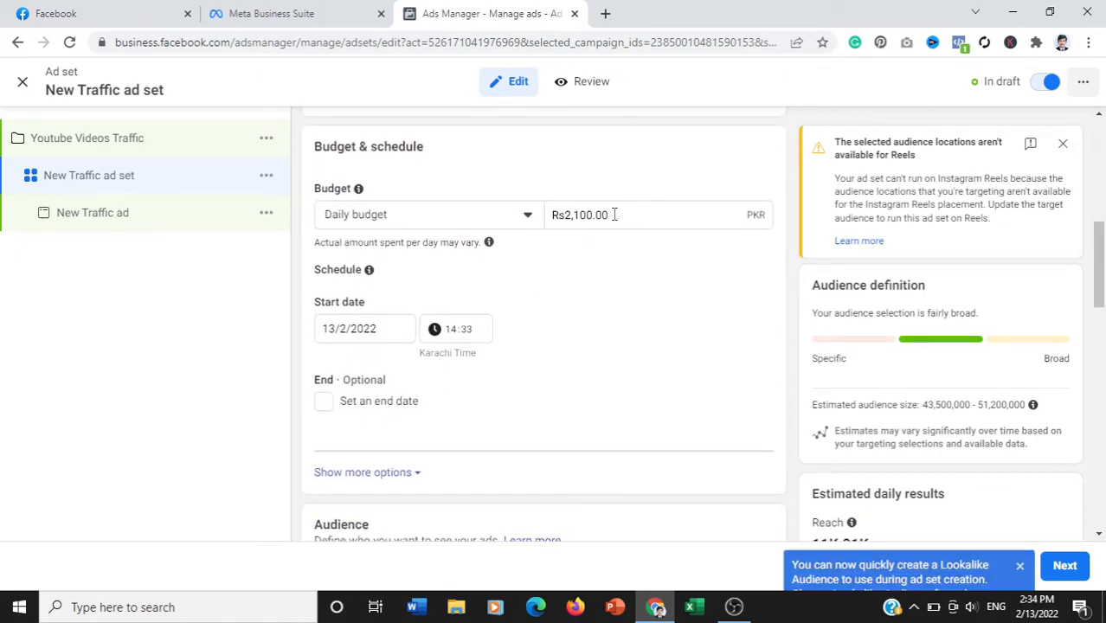
click(578, 215)
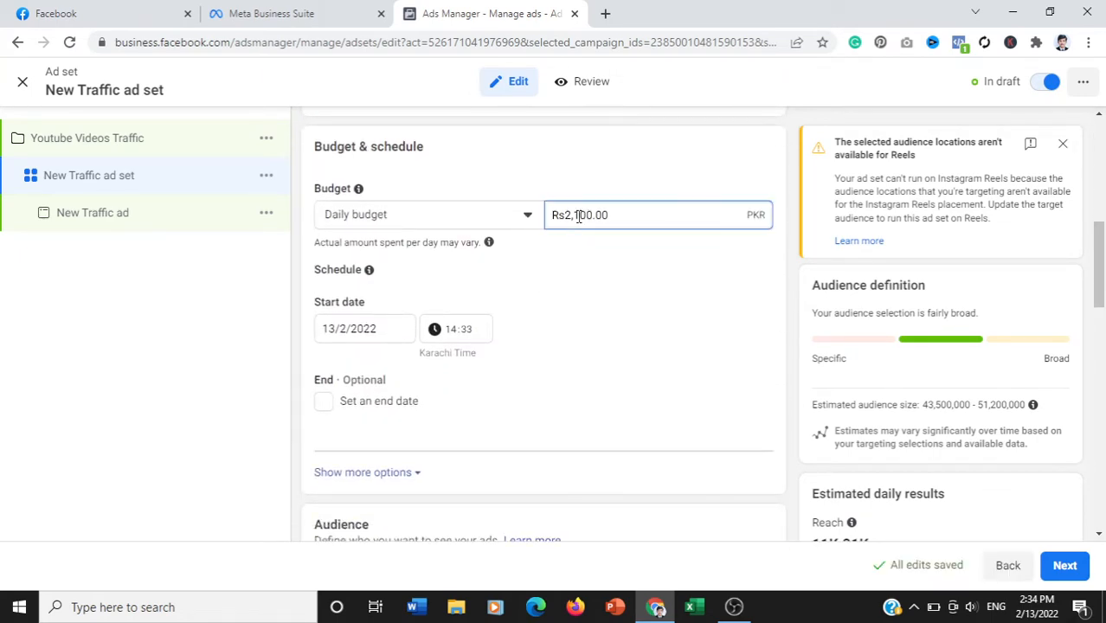
key(BackSpace)
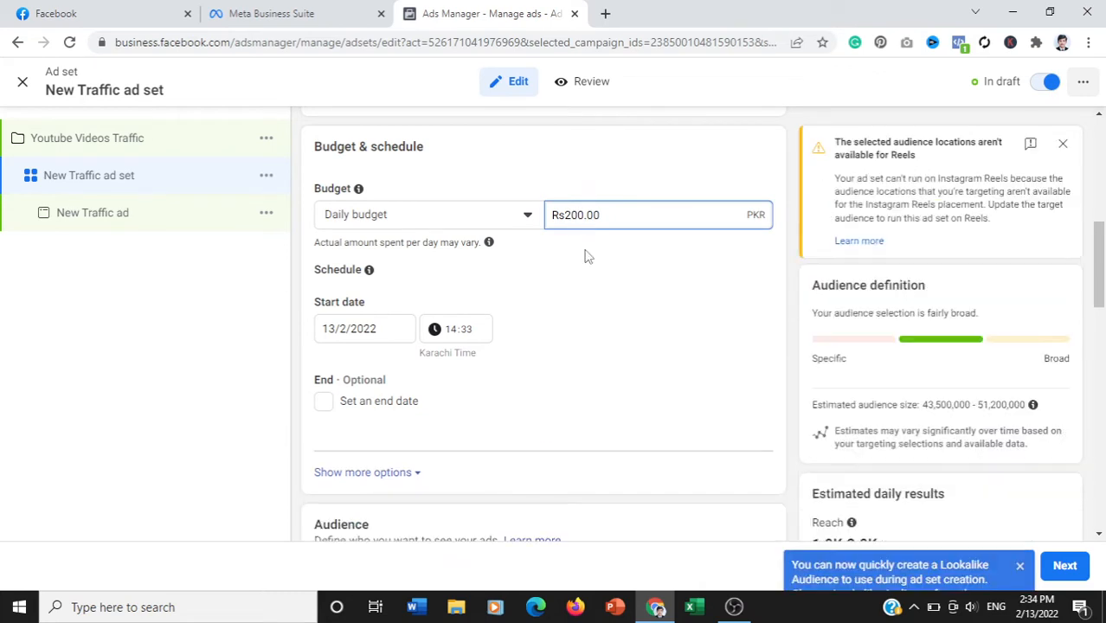
click(586, 261)
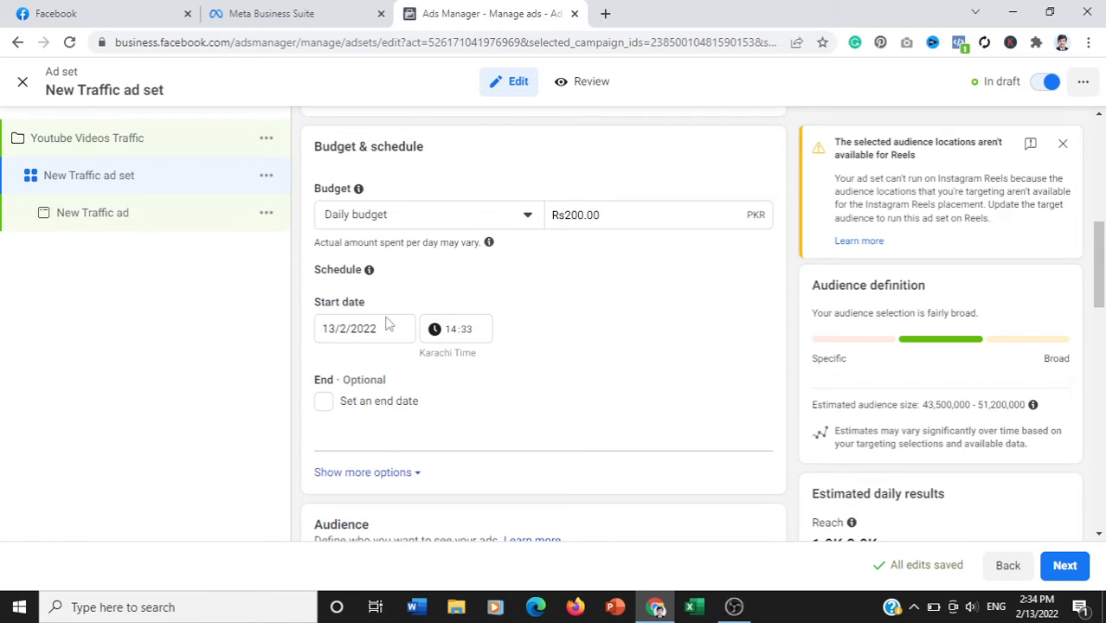
- Give the ad set schedule an end date of 18/2/2022 at 12:00
click(325, 403)
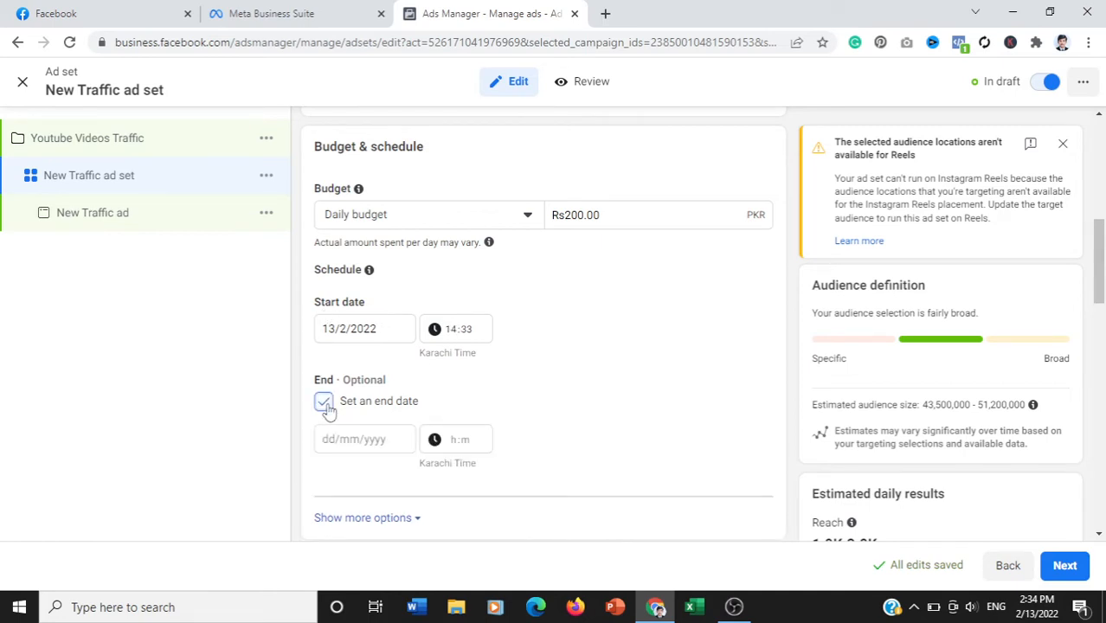
click(367, 443)
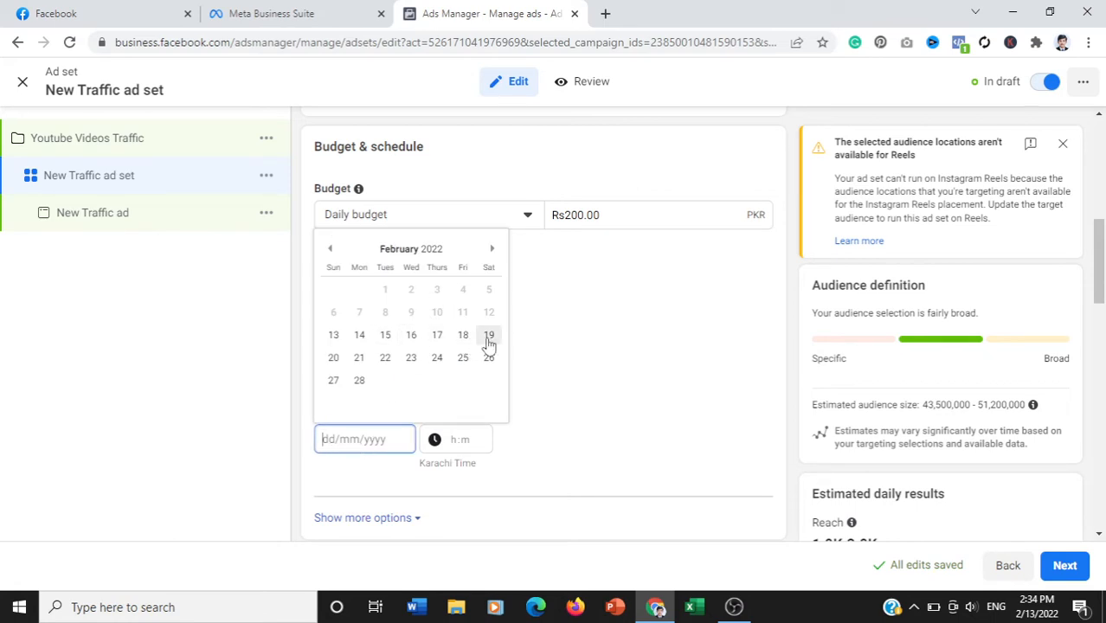
click(567, 375)
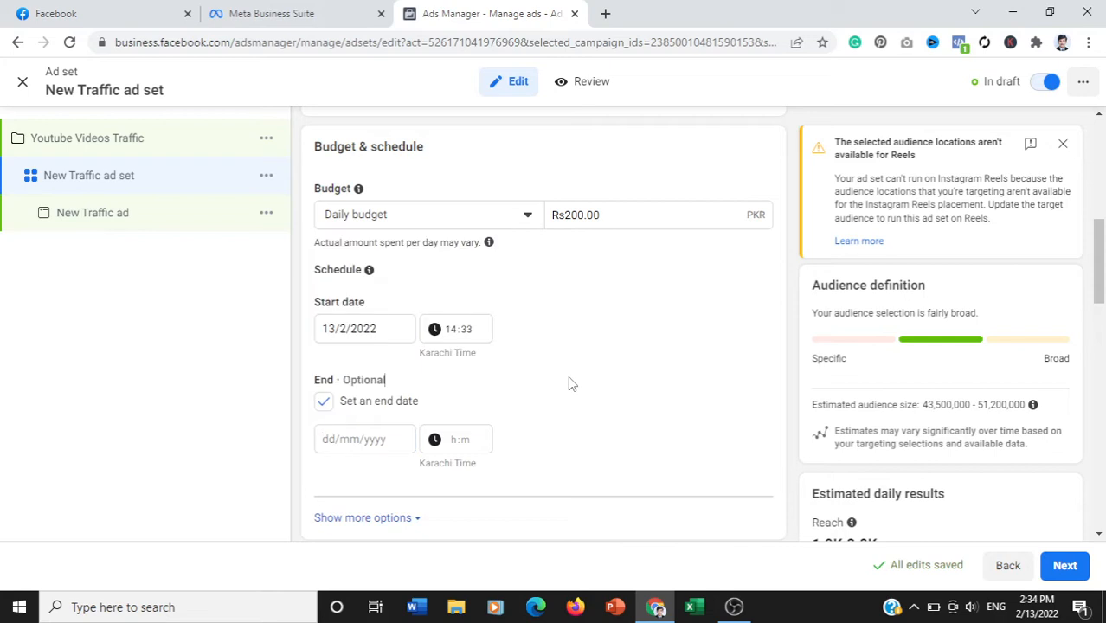
click(351, 438)
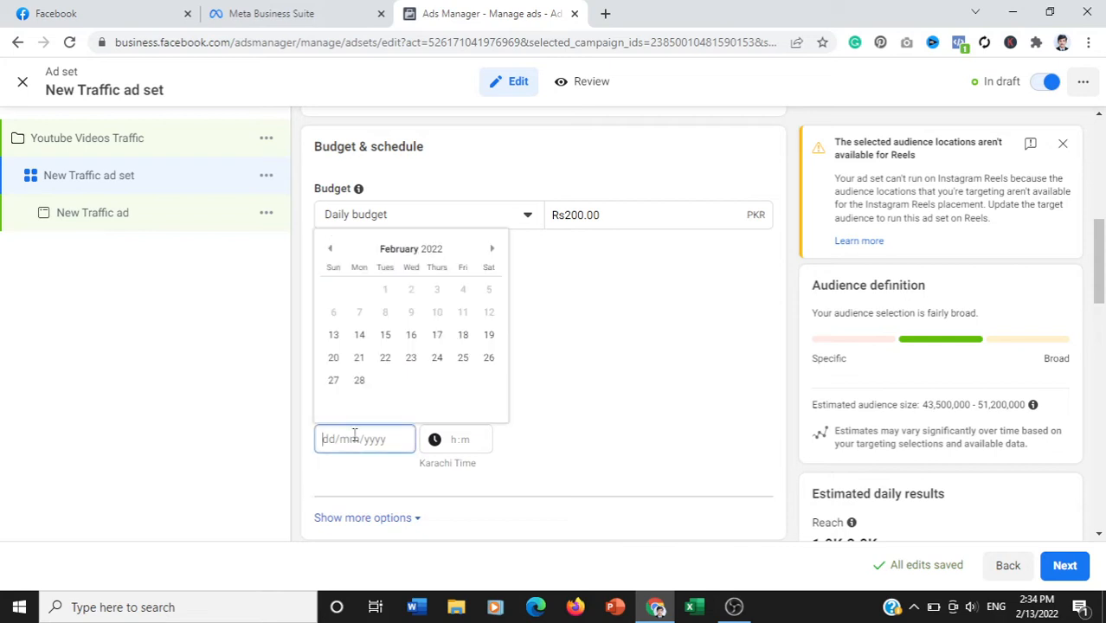
click(463, 335)
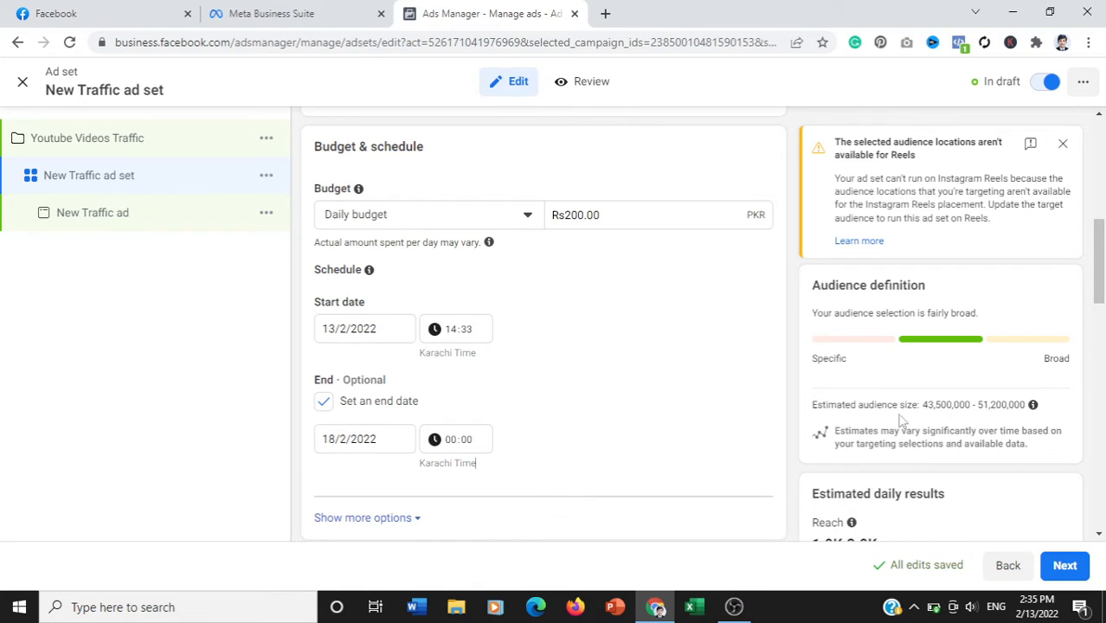
scroll(637, 267, down, 2)
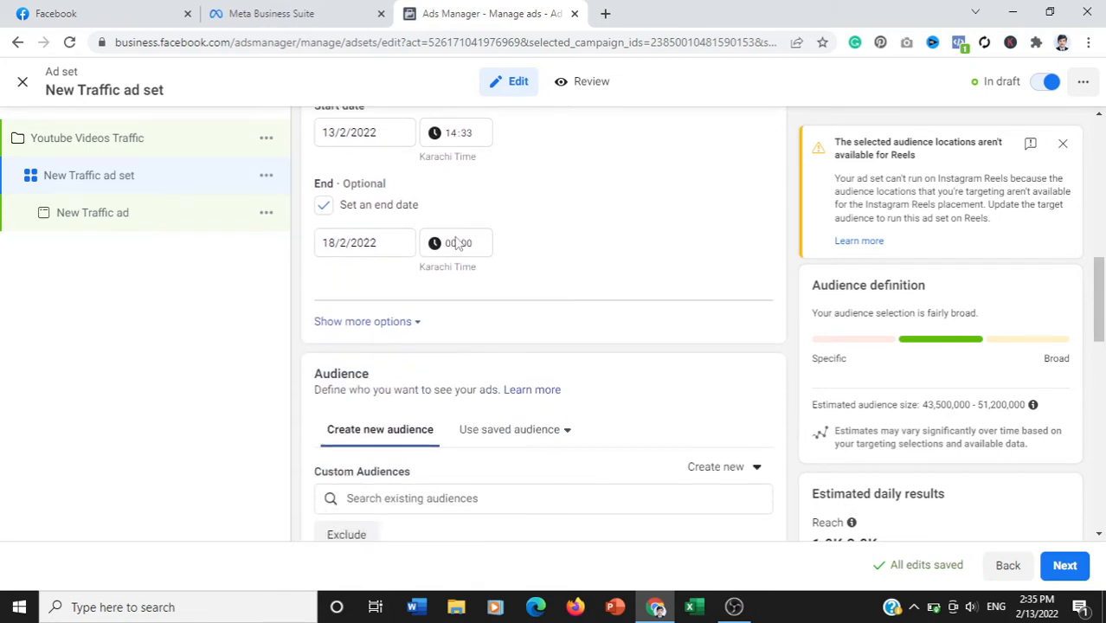
click(454, 249)
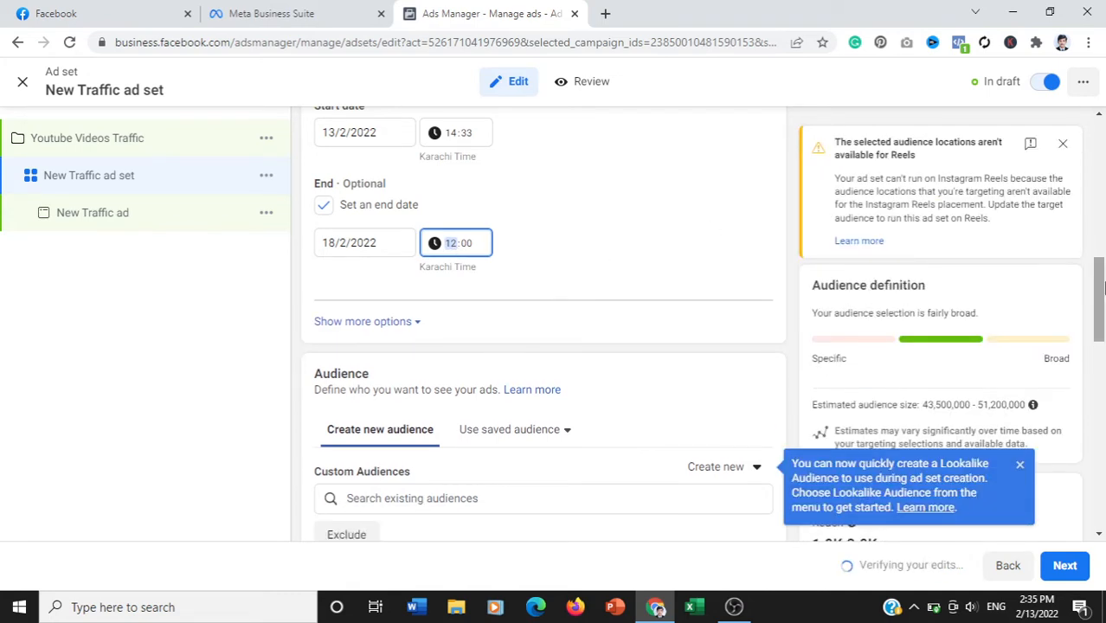
- Set the new audience's maximum age to 45
drag(1100, 290, 1104, 326)
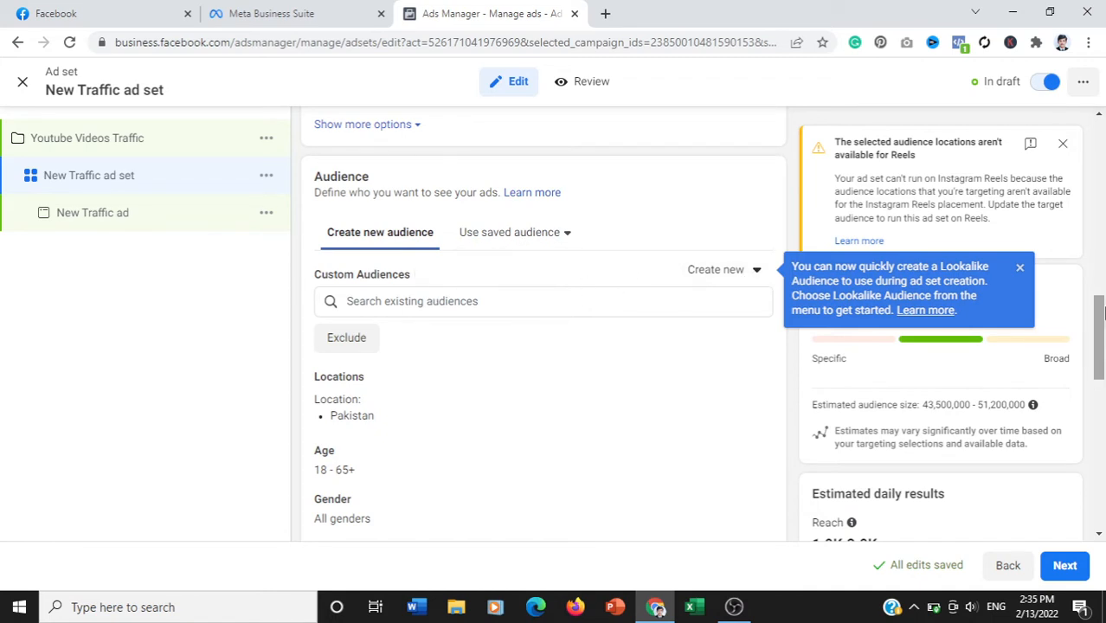
scroll(1104, 327, down, 1)
drag(1104, 327, 1104, 336)
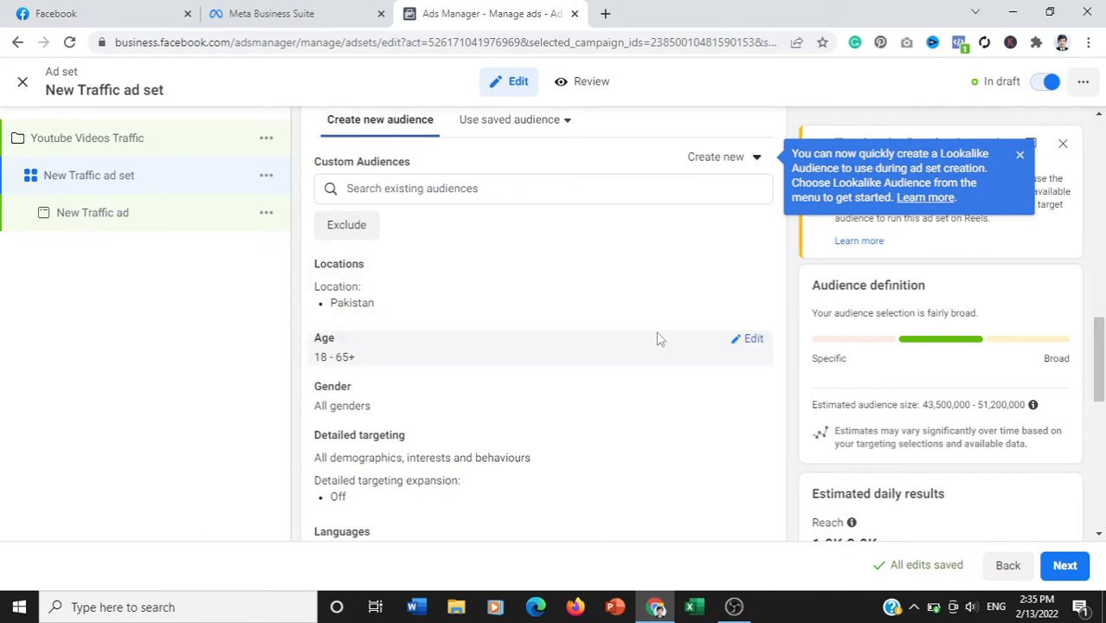
click(752, 344)
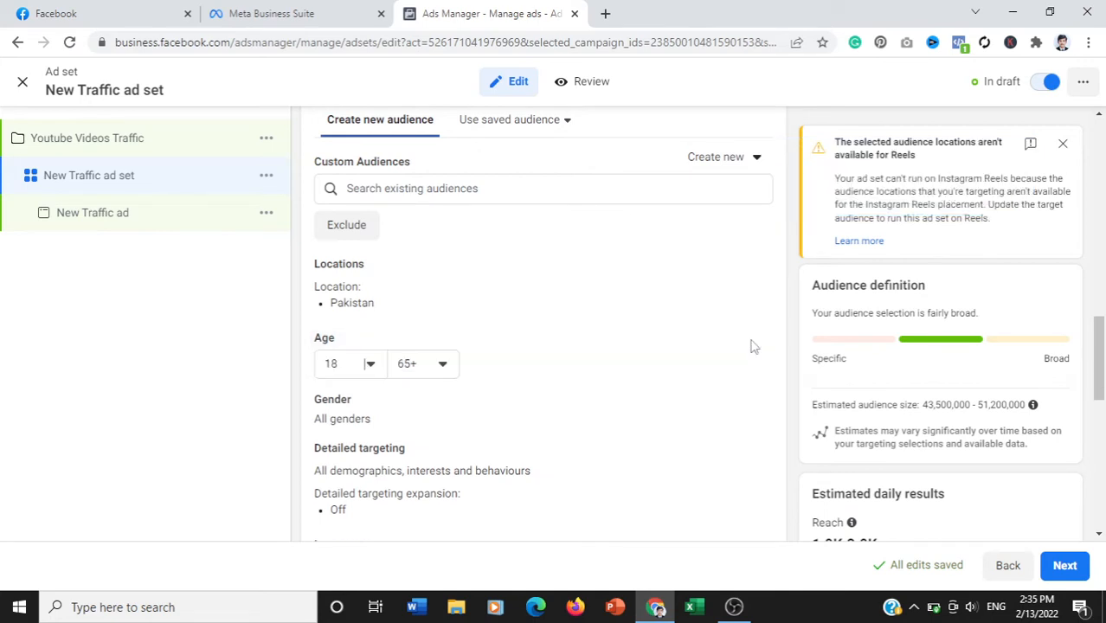
click(426, 374)
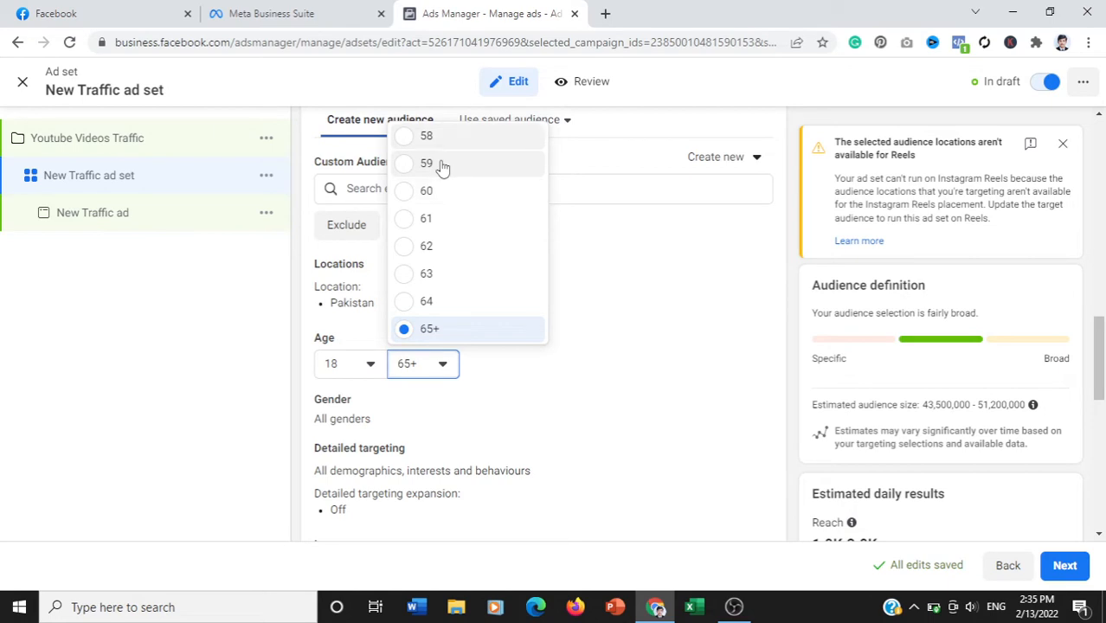
scroll(441, 166, up, 3)
scroll(442, 166, up, 2)
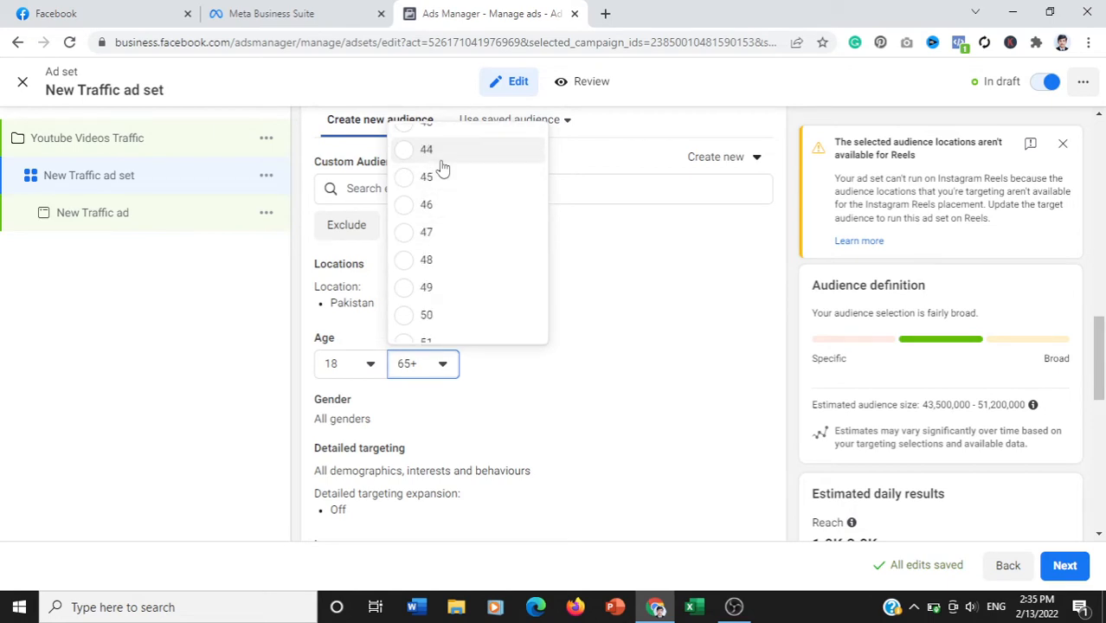
click(439, 176)
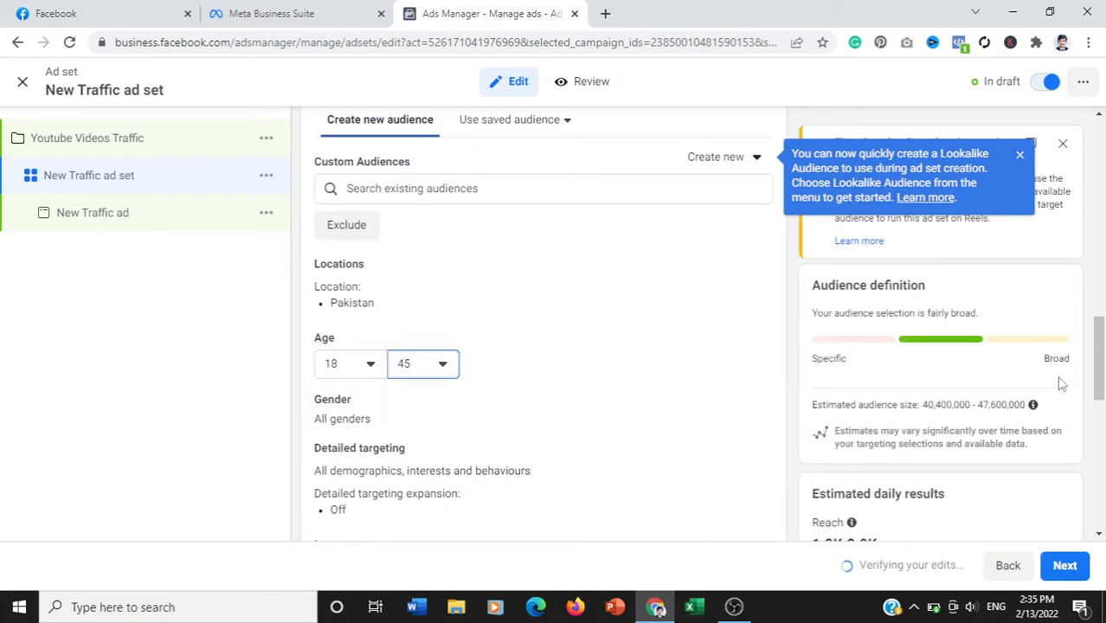
- Look at the options for creating a new Custom Audience or Lookalike Audience without choosing one
drag(1099, 346, 1104, 320)
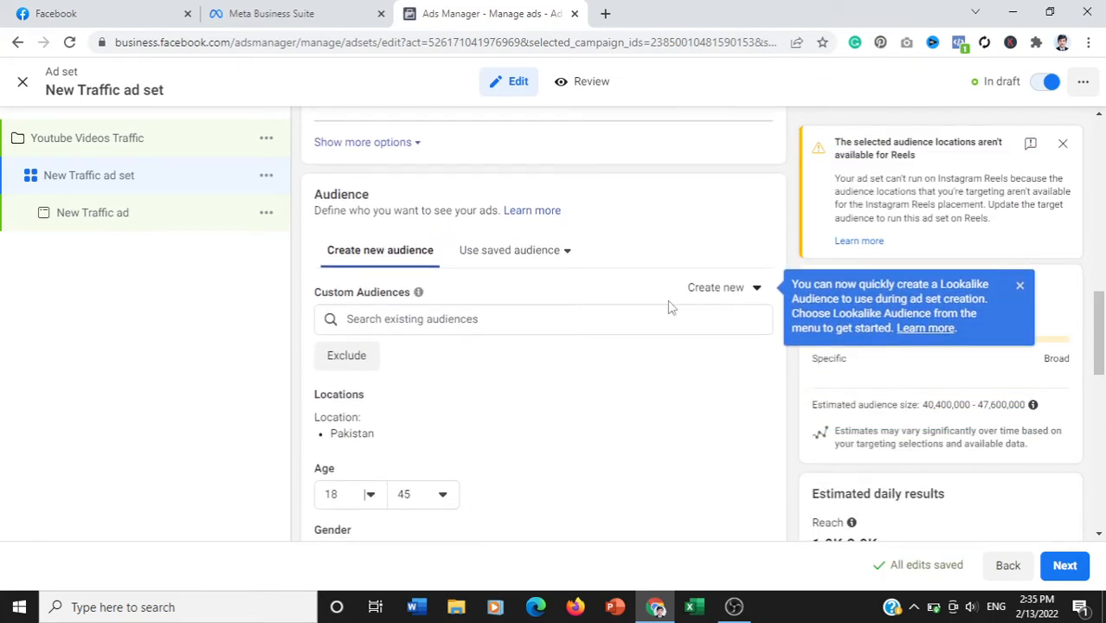
click(758, 289)
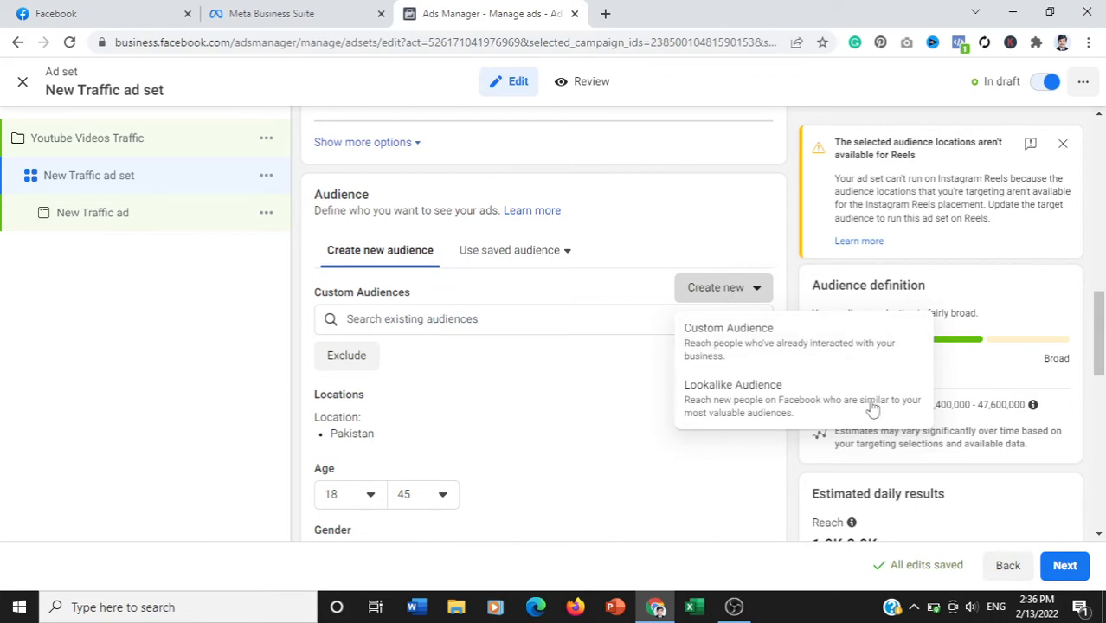
drag(1092, 320, 1098, 368)
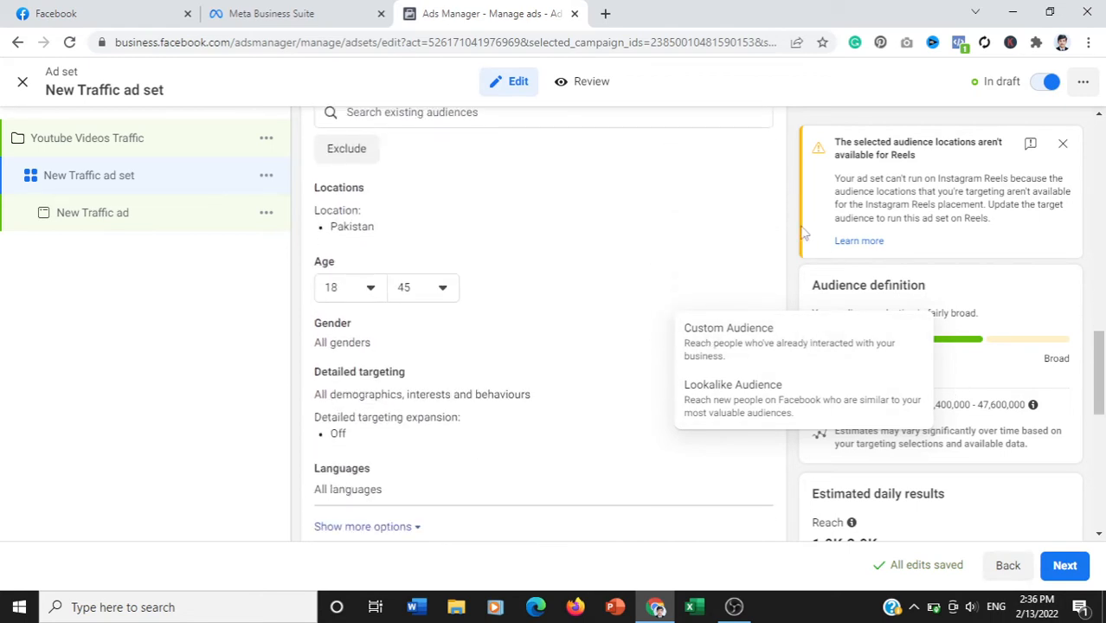
click(757, 206)
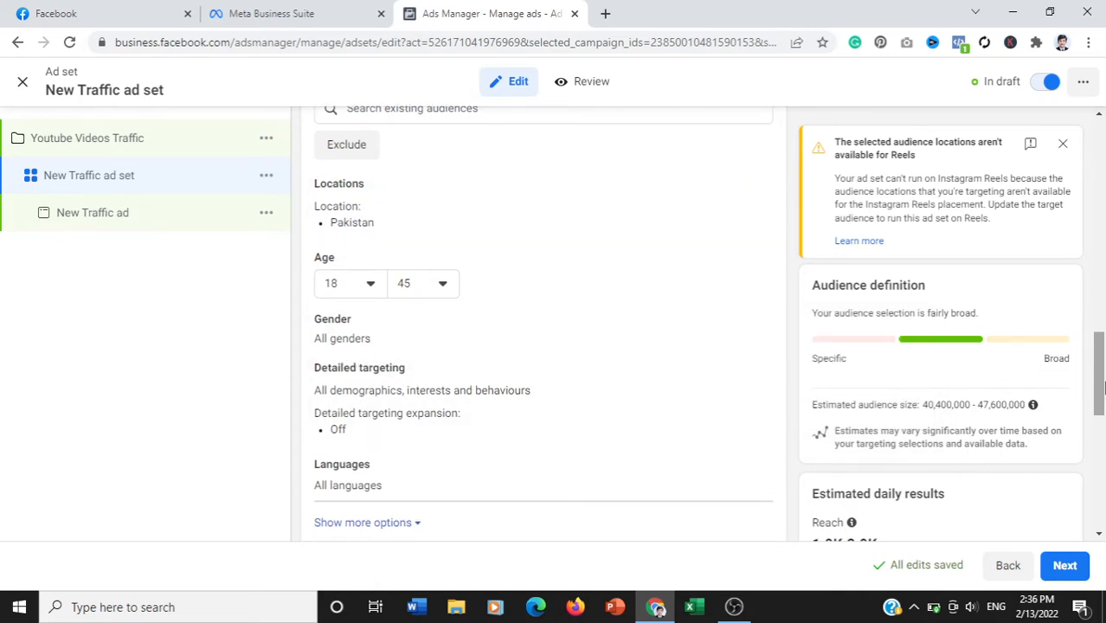
- Switch the ad set to manual placements and exclude the Messenger and Audience Network platforms
scroll(438, 242, down, 2)
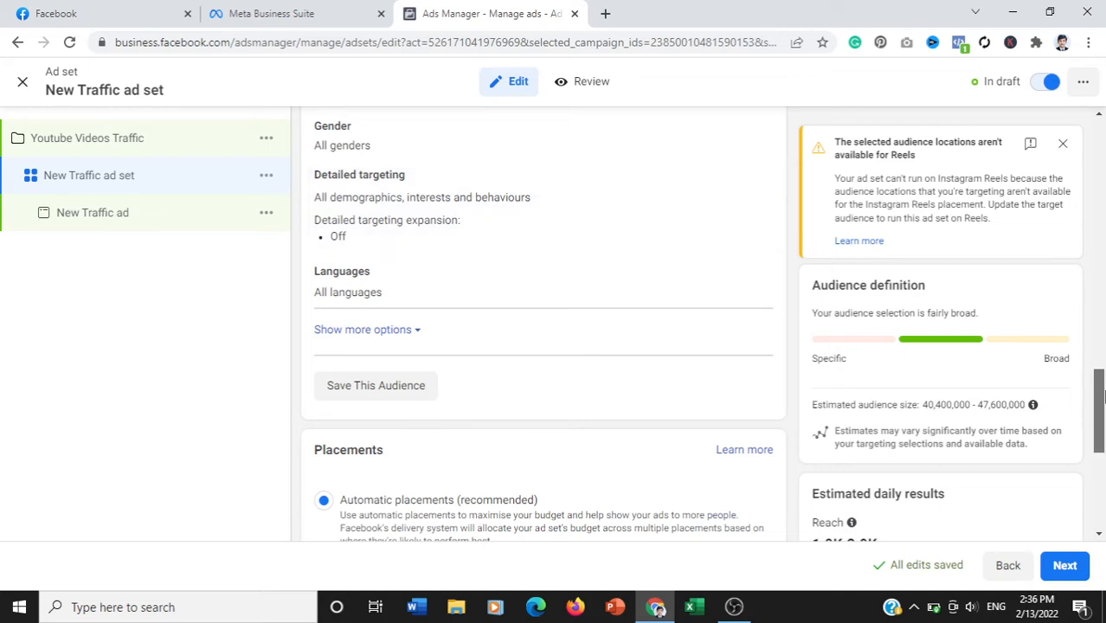
drag(1100, 396, 1102, 450)
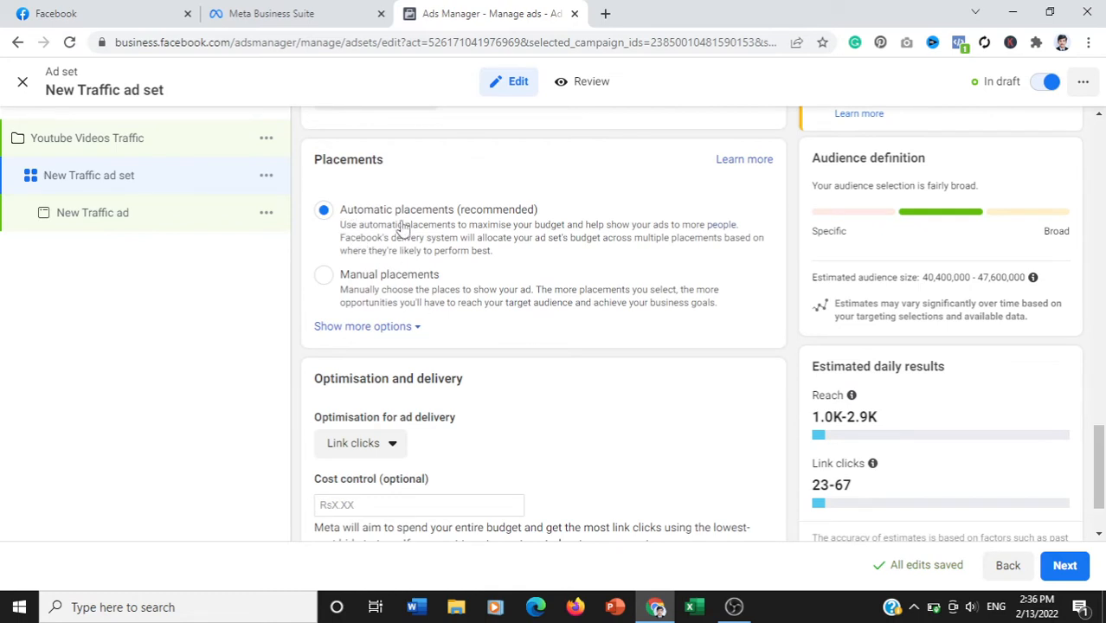
click(323, 282)
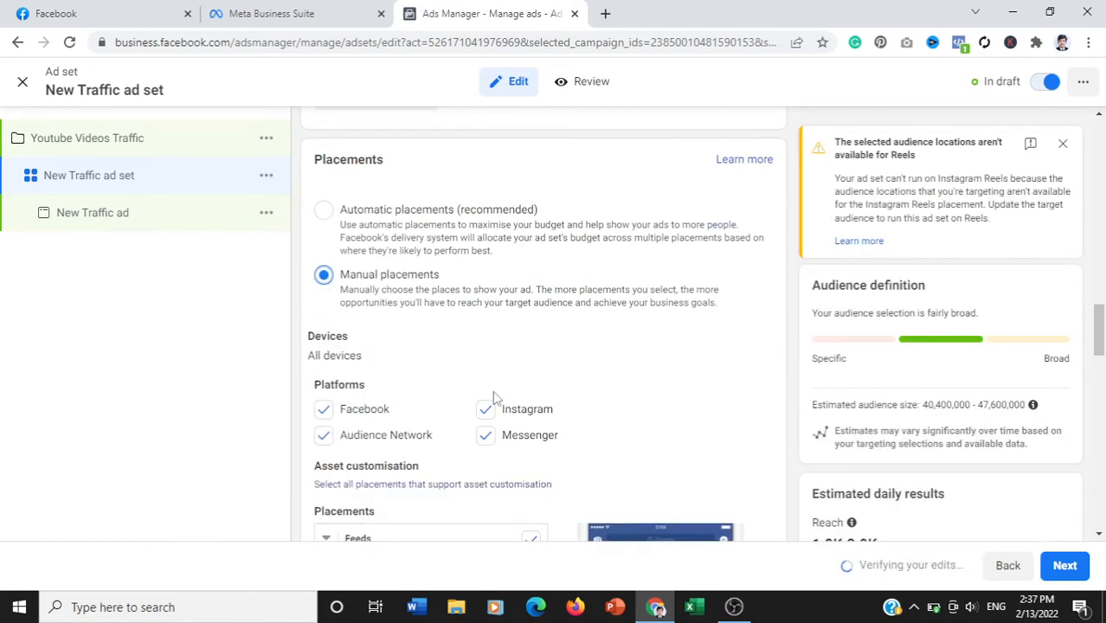
scroll(595, 327, down, 2)
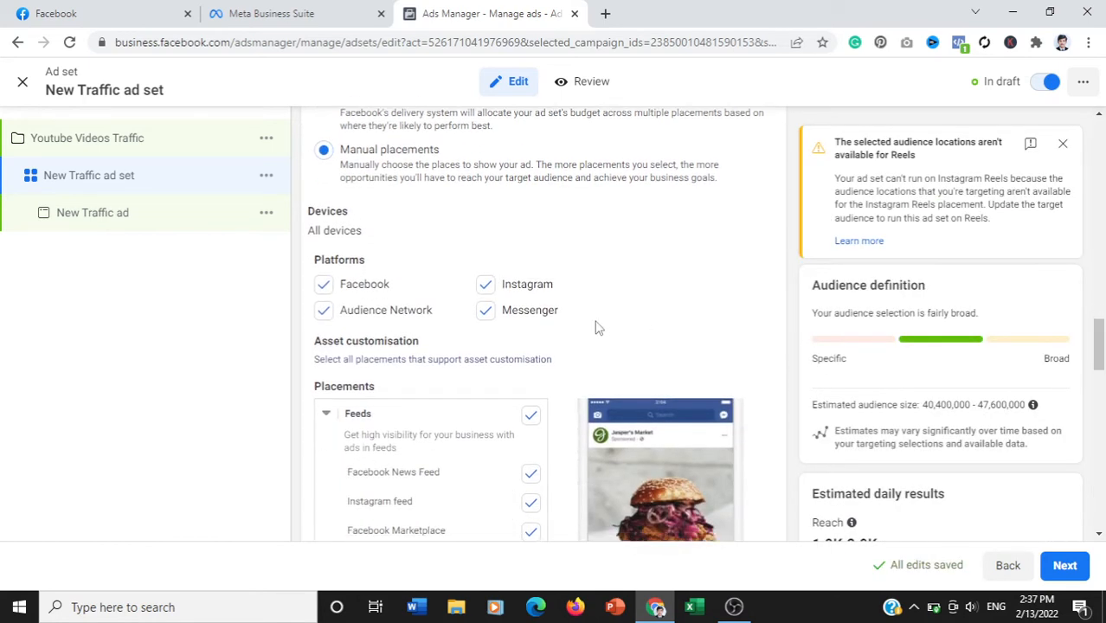
click(486, 313)
click(324, 312)
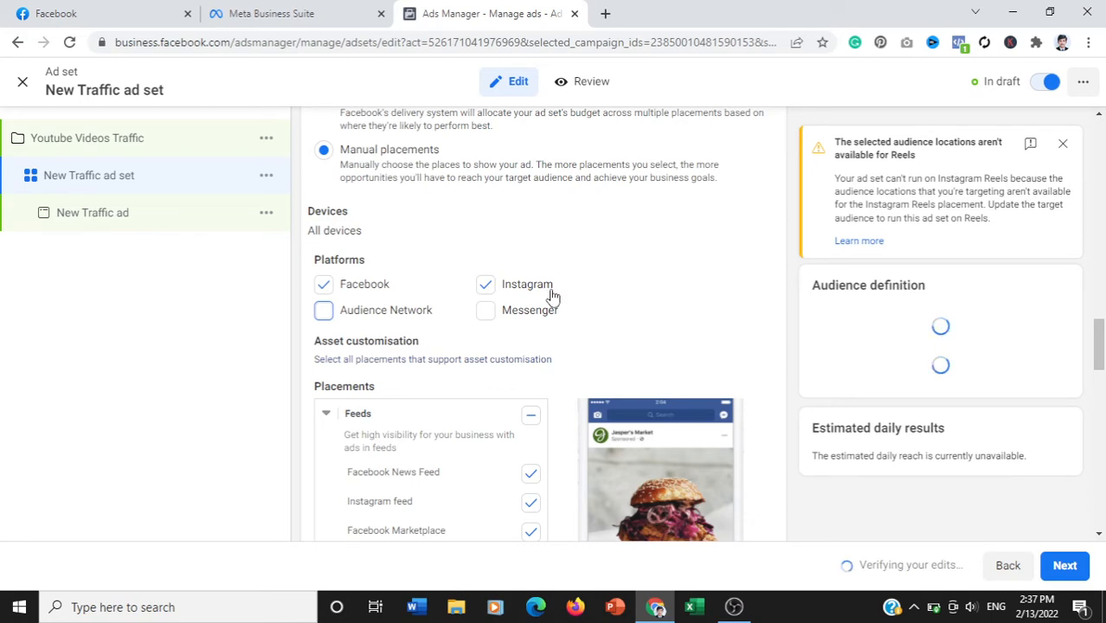
- Set the ad set's cost control to Rs5.00 under optimisation and delivery, and continue to the ad
drag(1099, 344, 1102, 381)
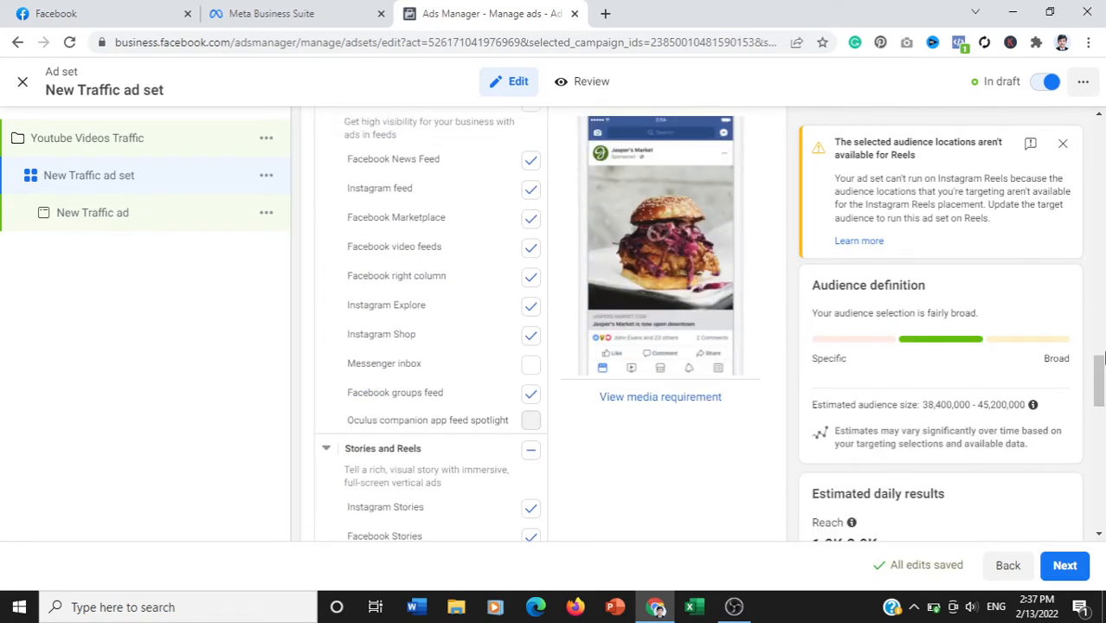
scroll(736, 294, up, 2)
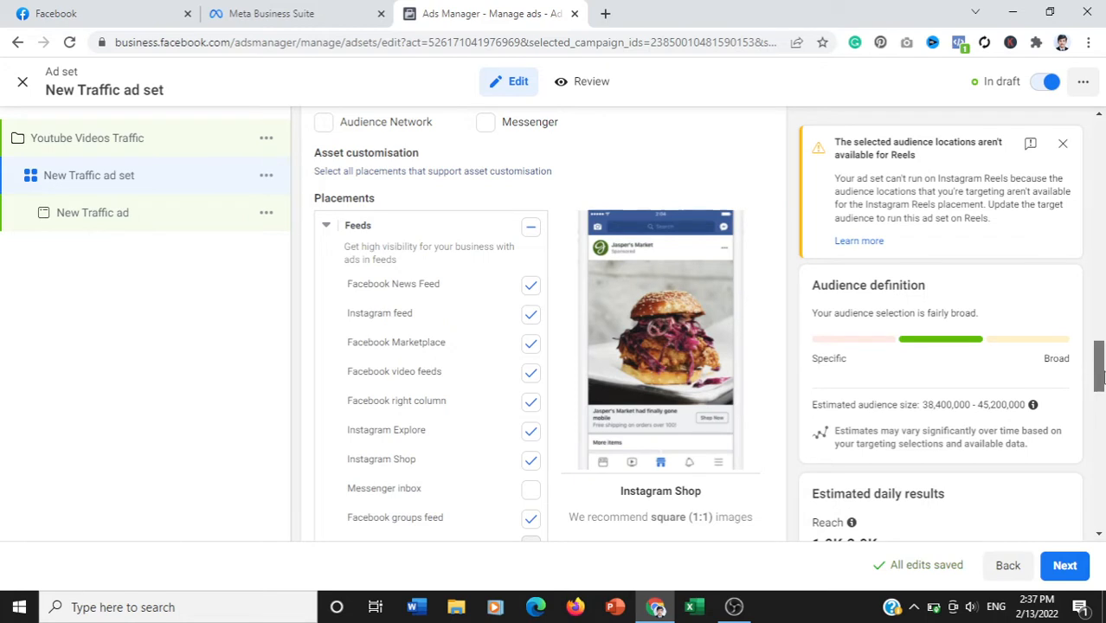
drag(1099, 376, 1101, 425)
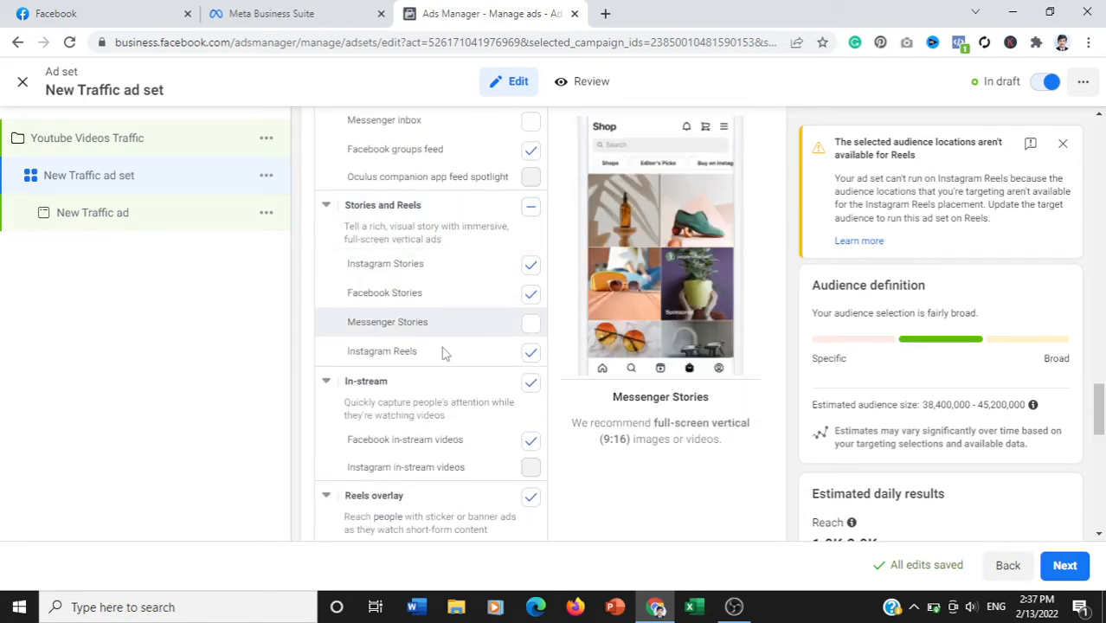
drag(1101, 425, 1101, 519)
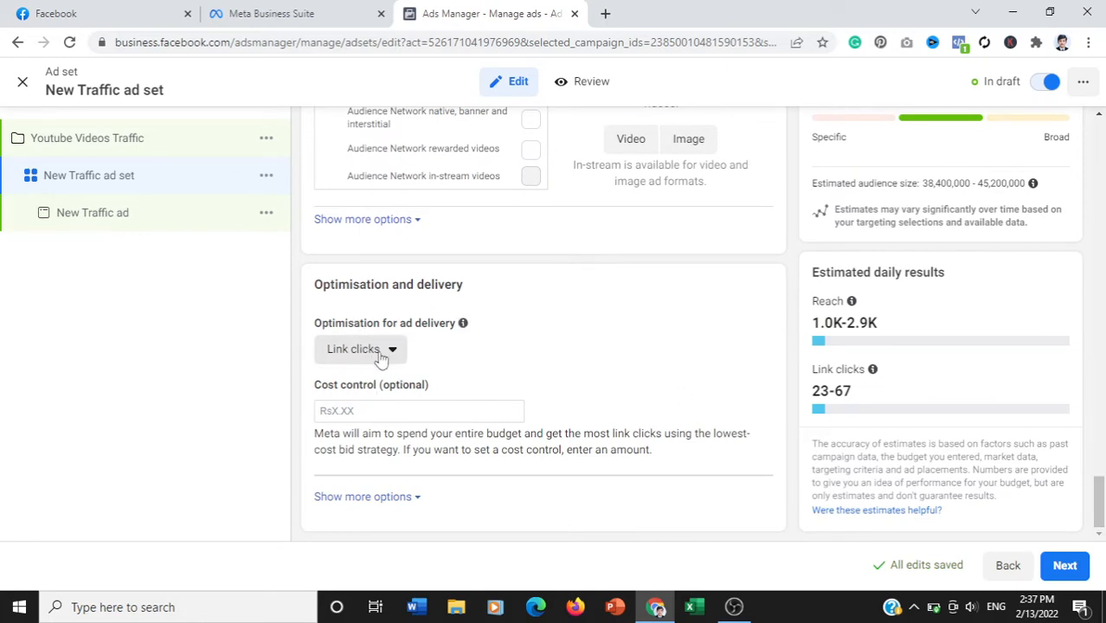
click(357, 411)
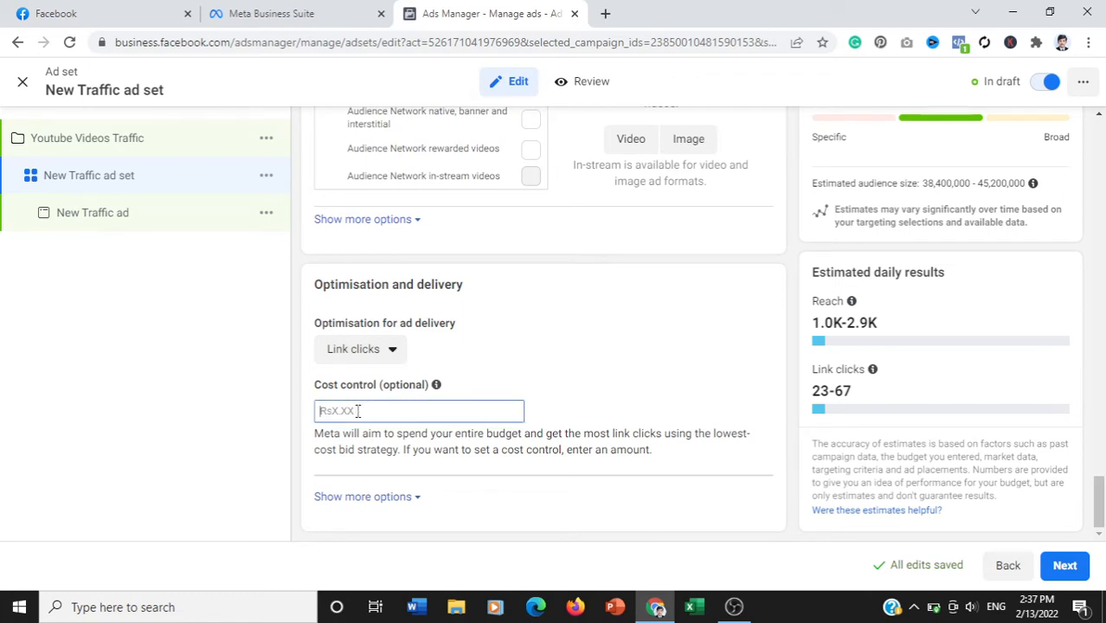
text(5)
click(630, 405)
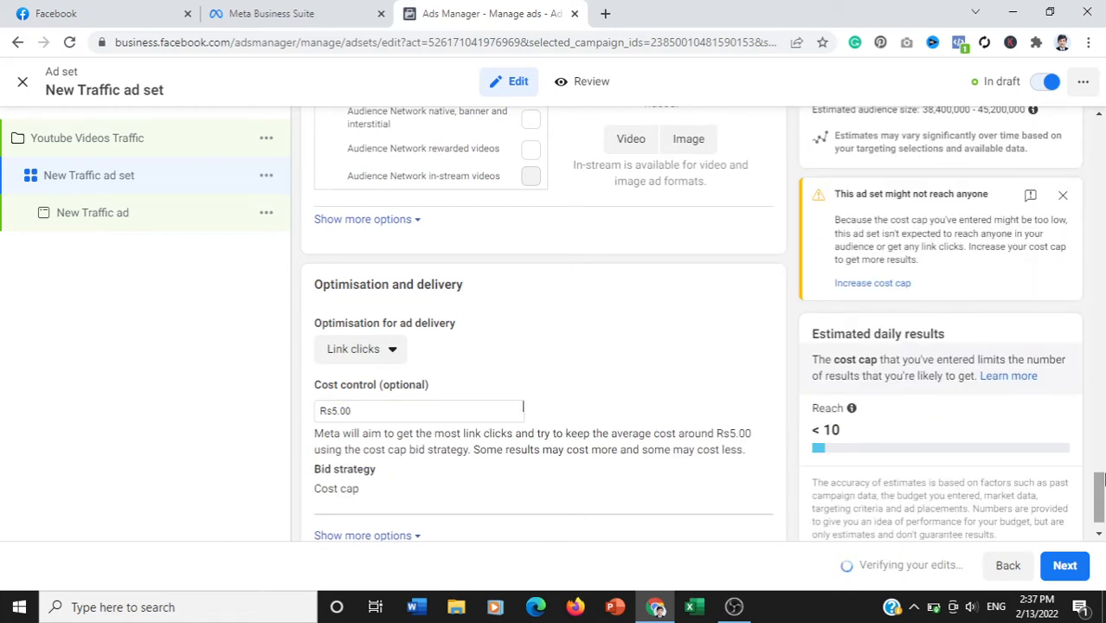
drag(1101, 495, 1101, 509)
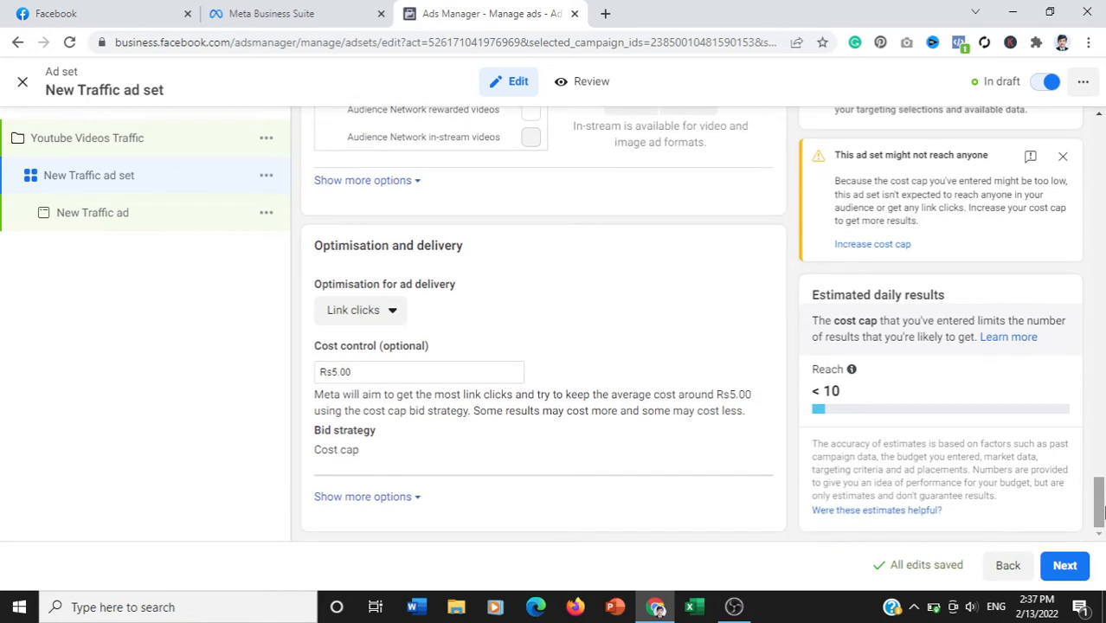
click(1068, 575)
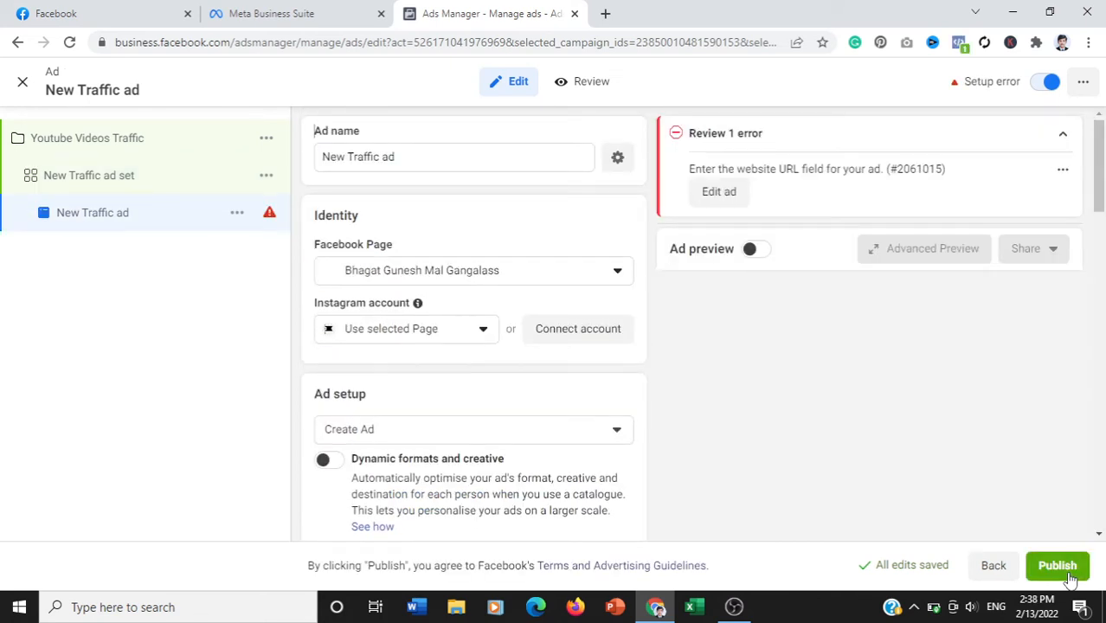
click(597, 270)
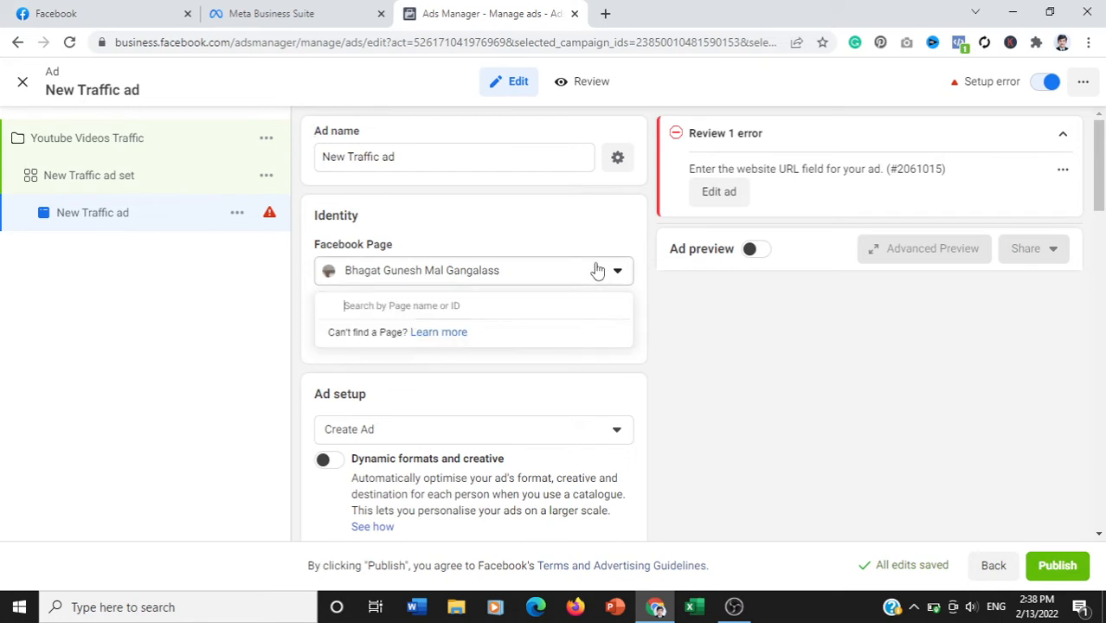
drag(628, 374, 629, 397)
click(453, 430)
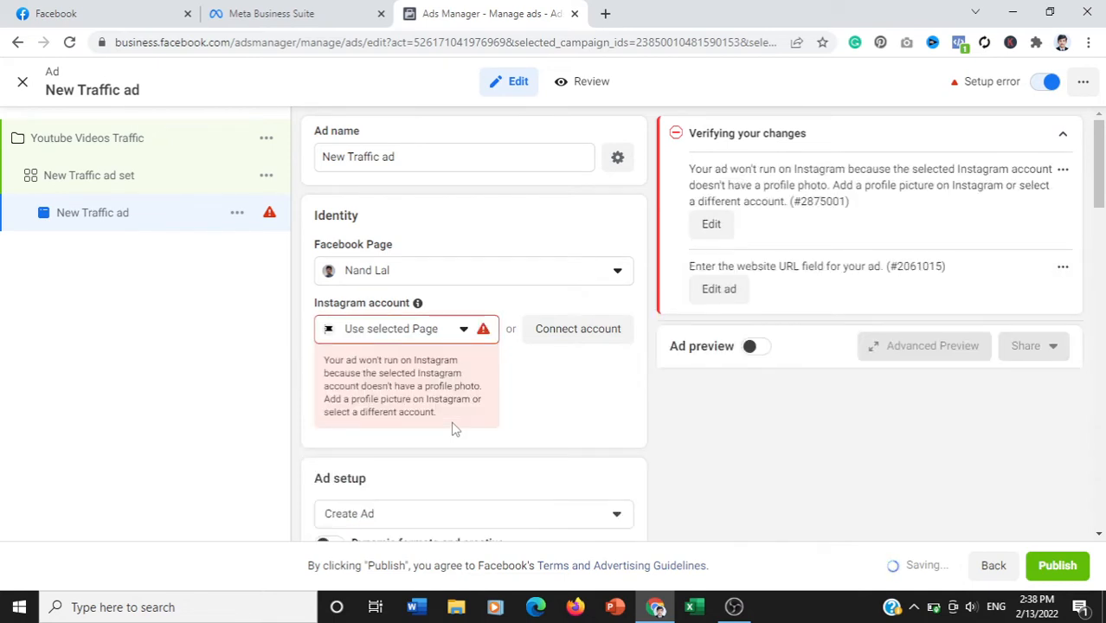
- Choose SM Marketing Services as the Facebook Page that identifies the ad
click(485, 280)
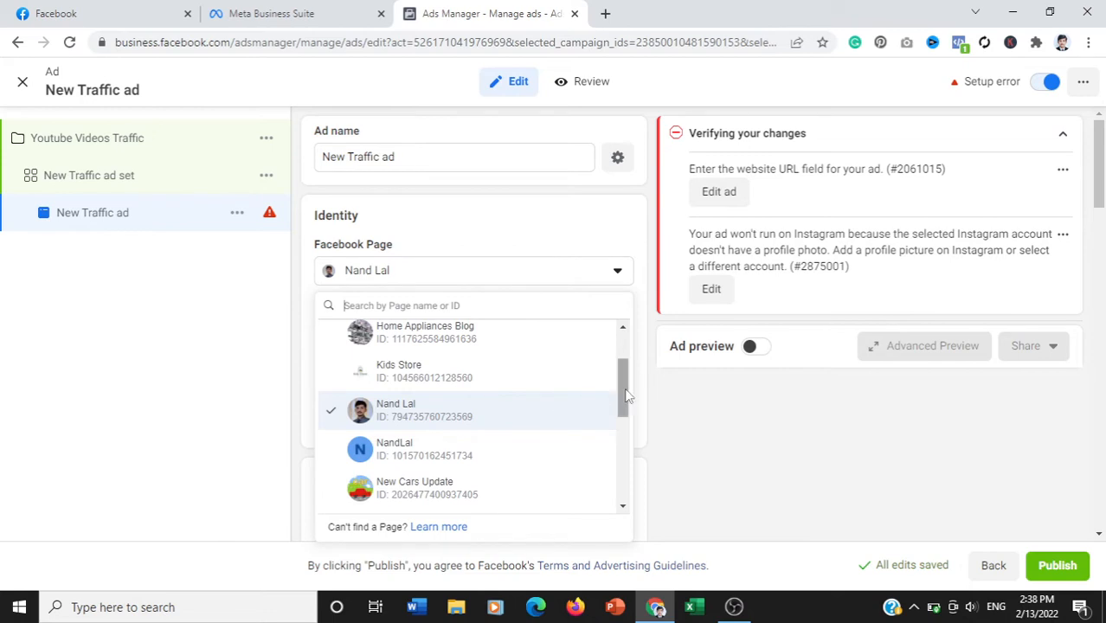
scroll(628, 396, down, 1)
scroll(629, 428, down, 1)
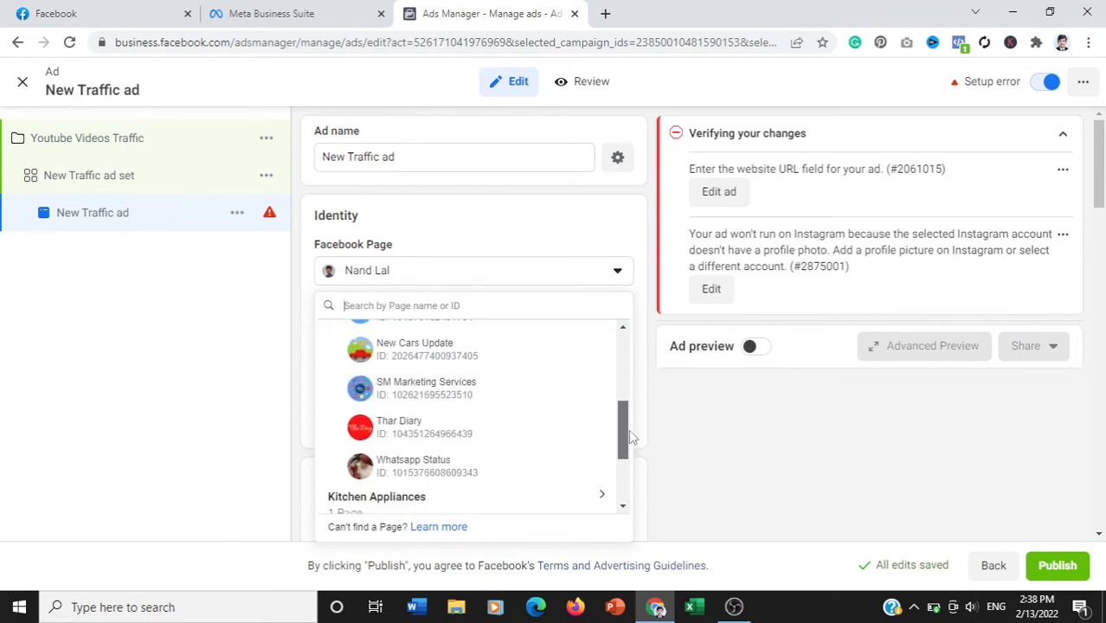
click(470, 392)
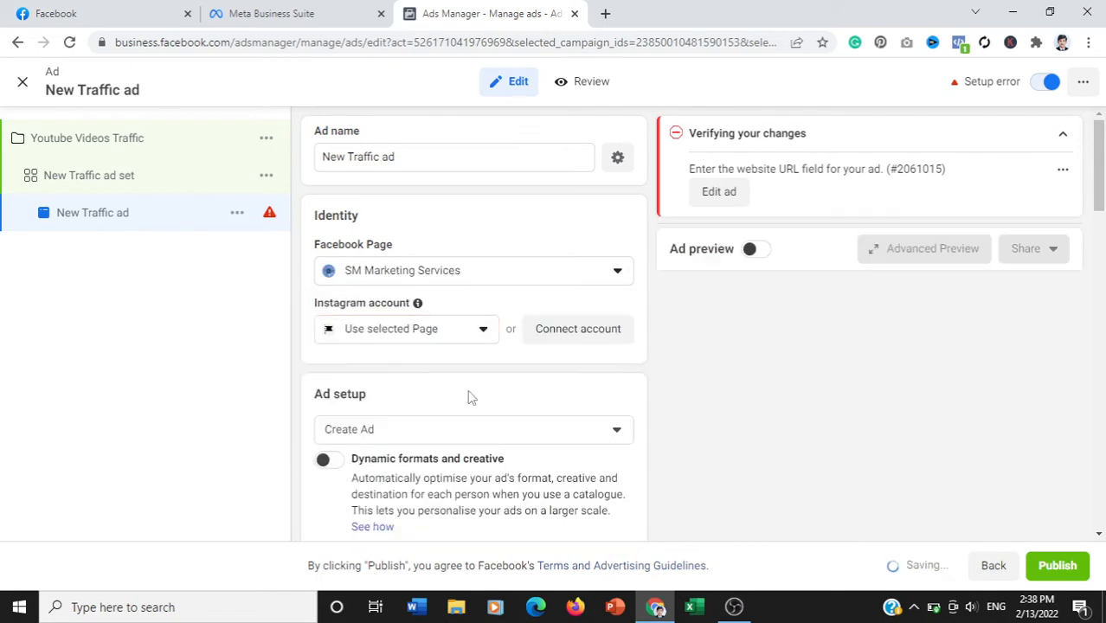
- Set the ad's format to Carousel in the ad setup
drag(1103, 169, 1103, 196)
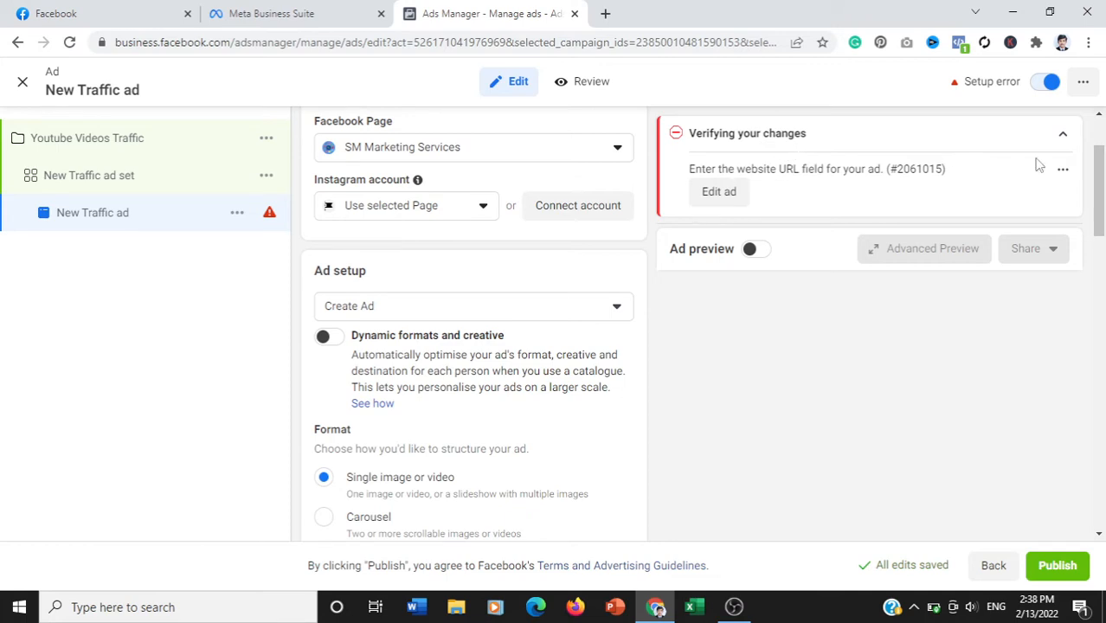
drag(1102, 186, 1102, 149)
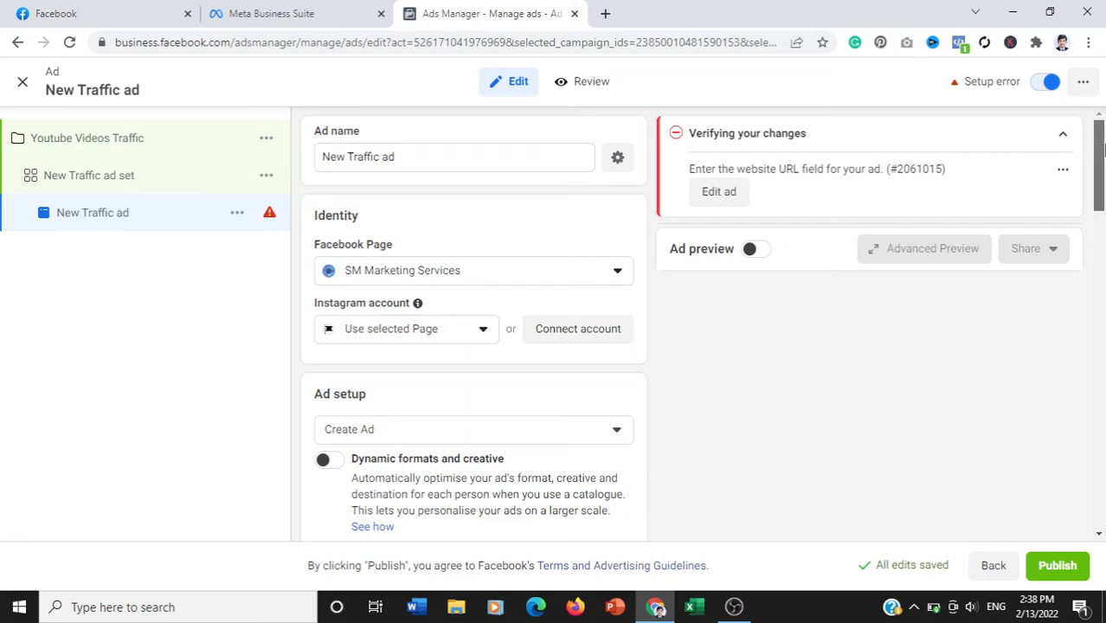
drag(1099, 156, 1099, 201)
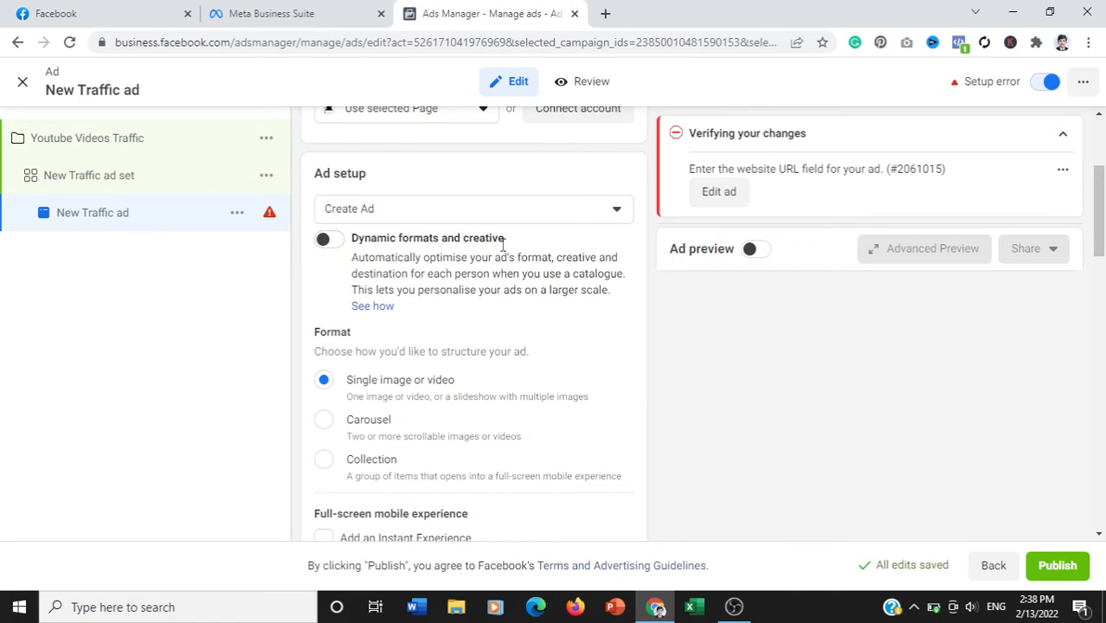
scroll(649, 253, down, 1)
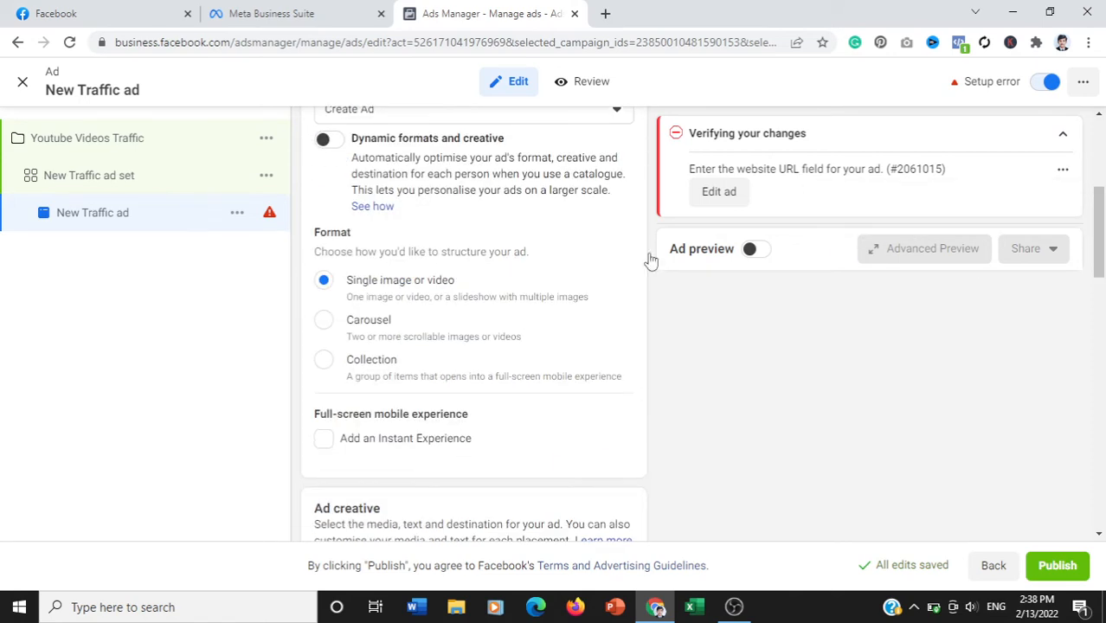
click(324, 322)
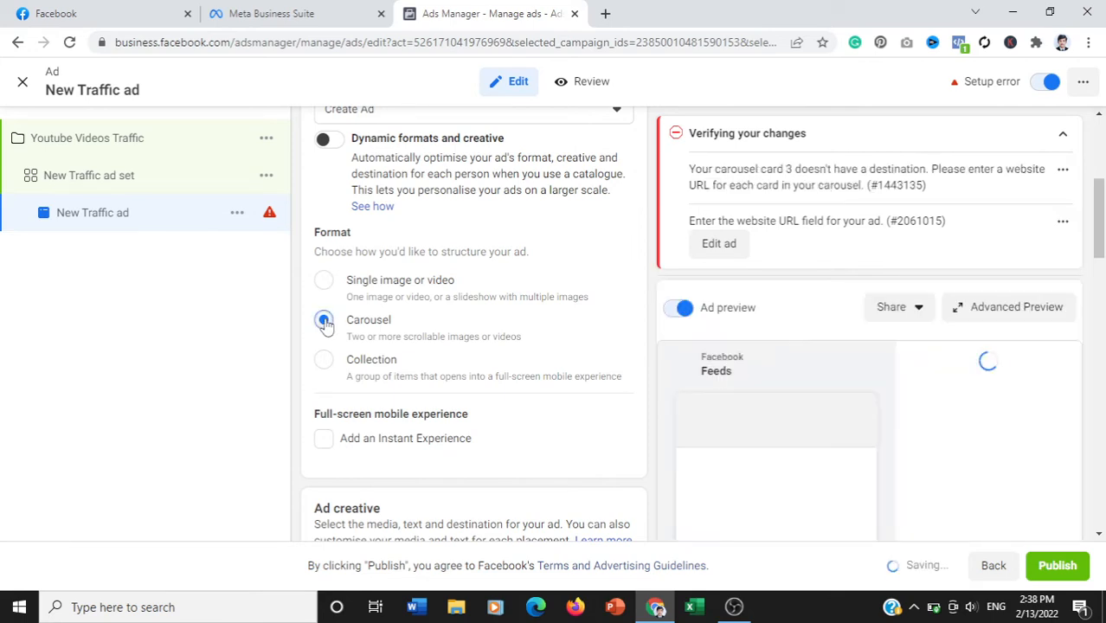
scroll(1102, 235, down, 1)
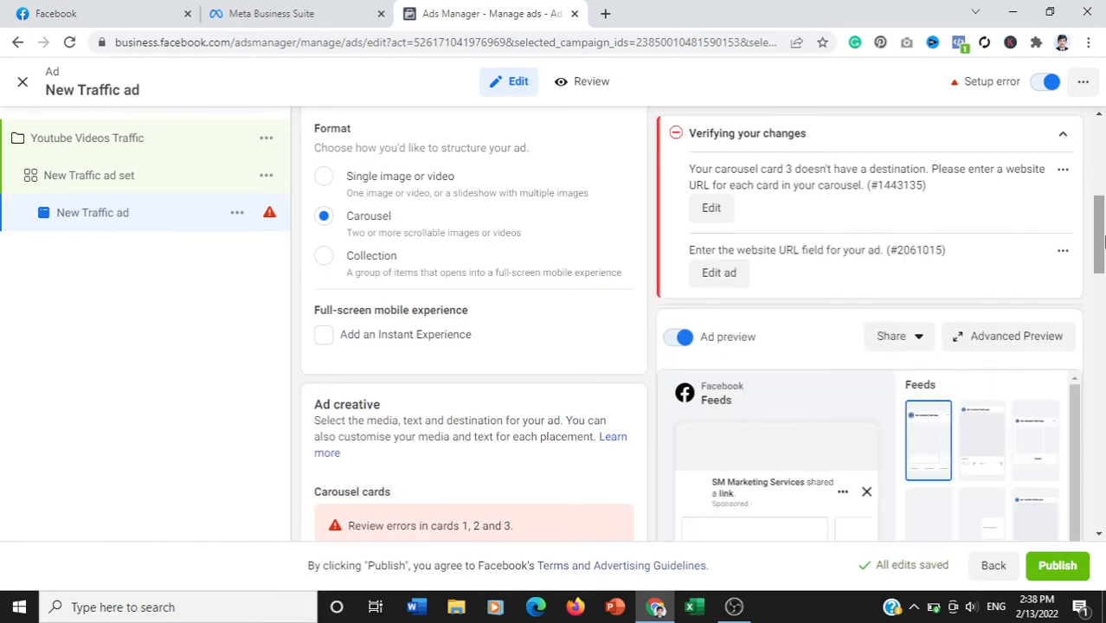
drag(1104, 236, 1104, 292)
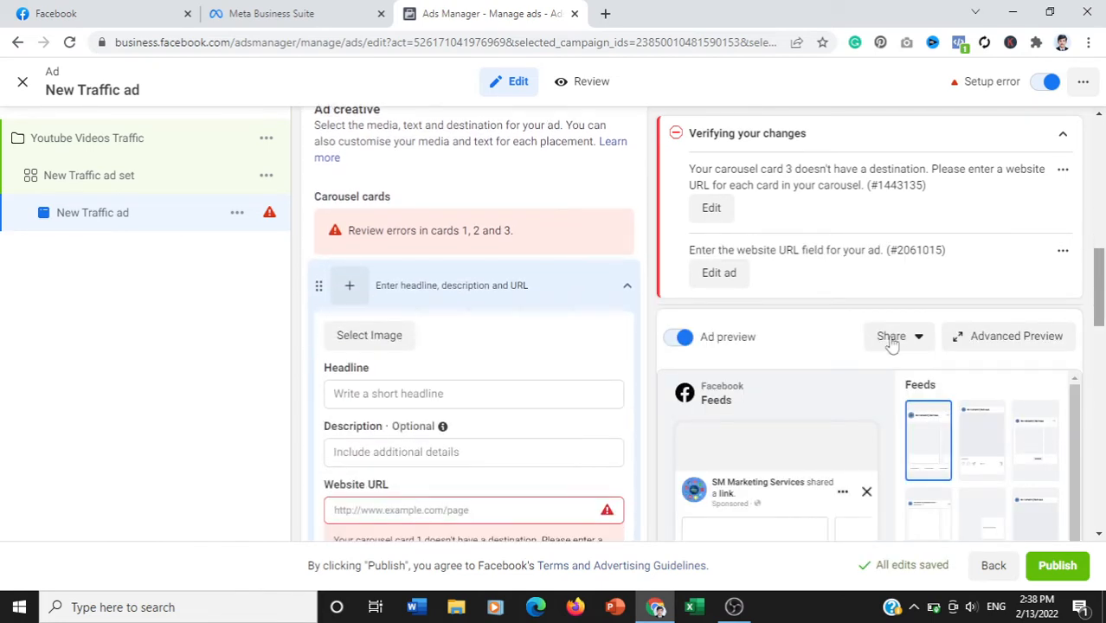
- Try to upload 1.png from the Black and Purple Purple Duo Tone Seamless Carousel Instagram Post folder for the first carousel card
click(350, 294)
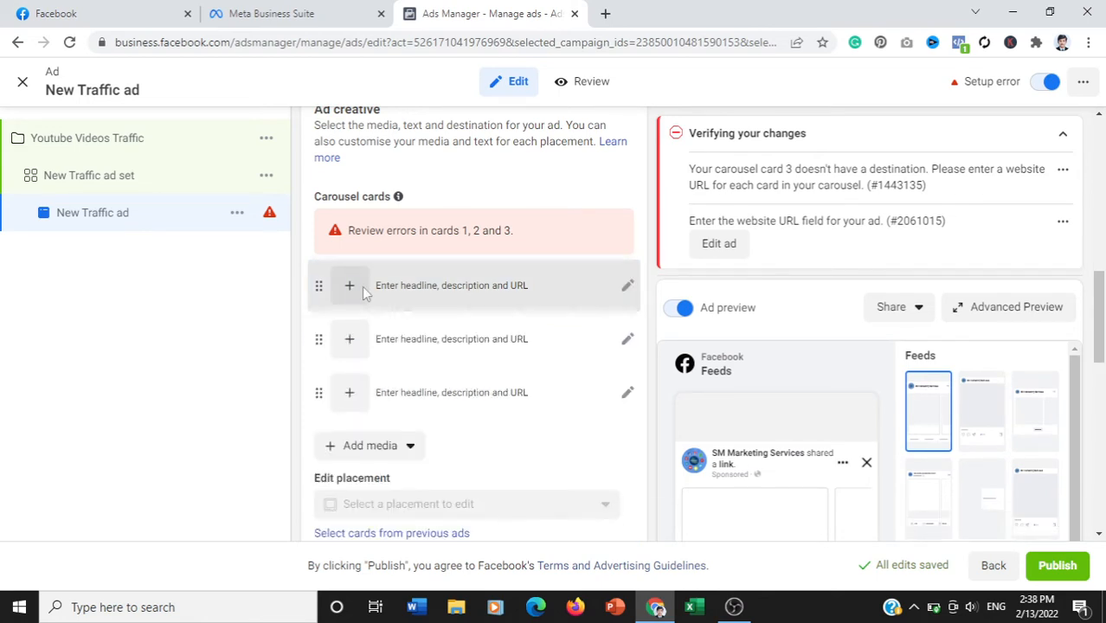
click(362, 288)
click(373, 340)
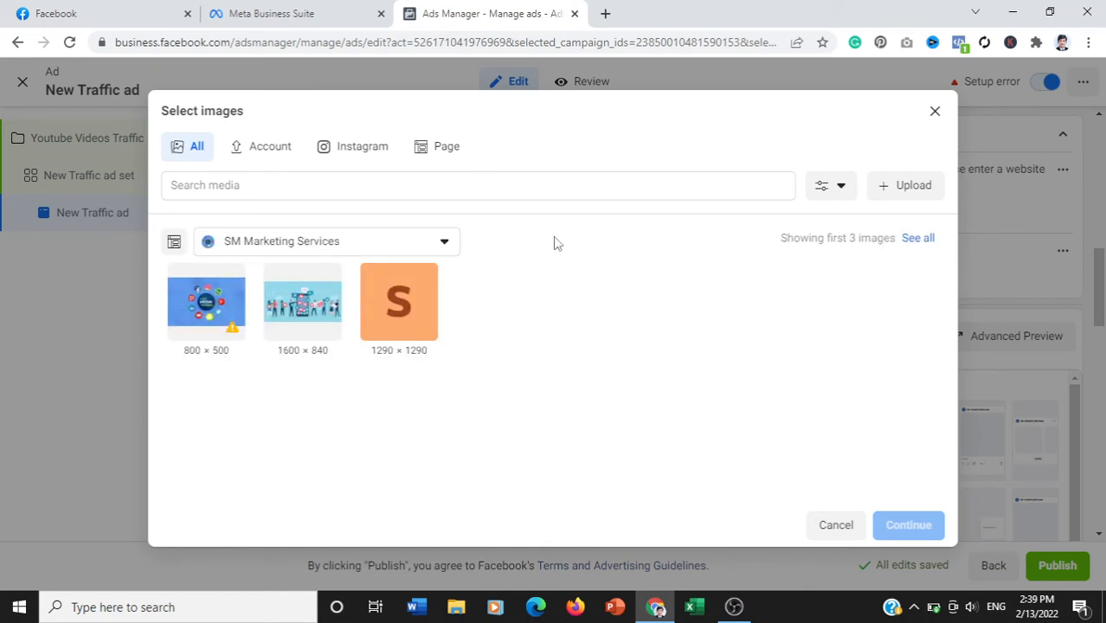
click(916, 199)
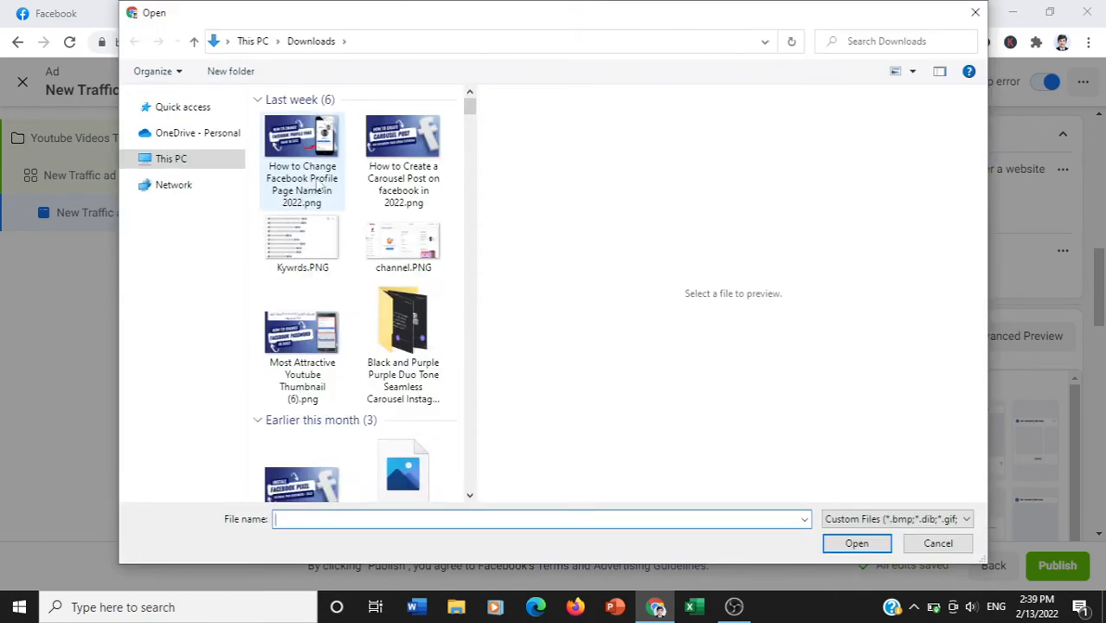
click(320, 187)
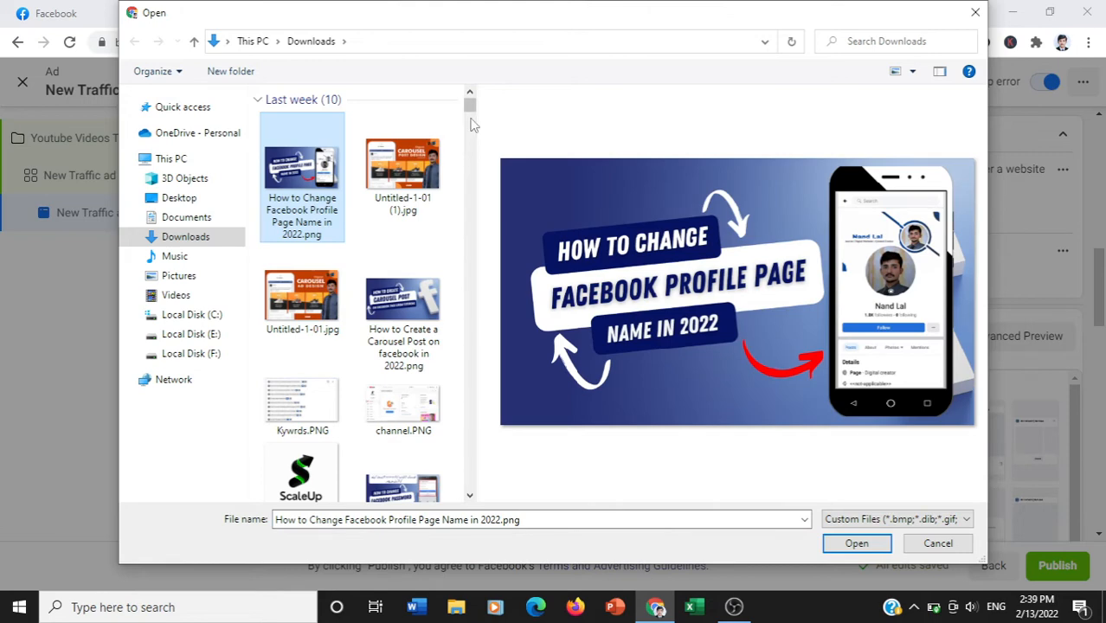
drag(470, 104, 471, 118)
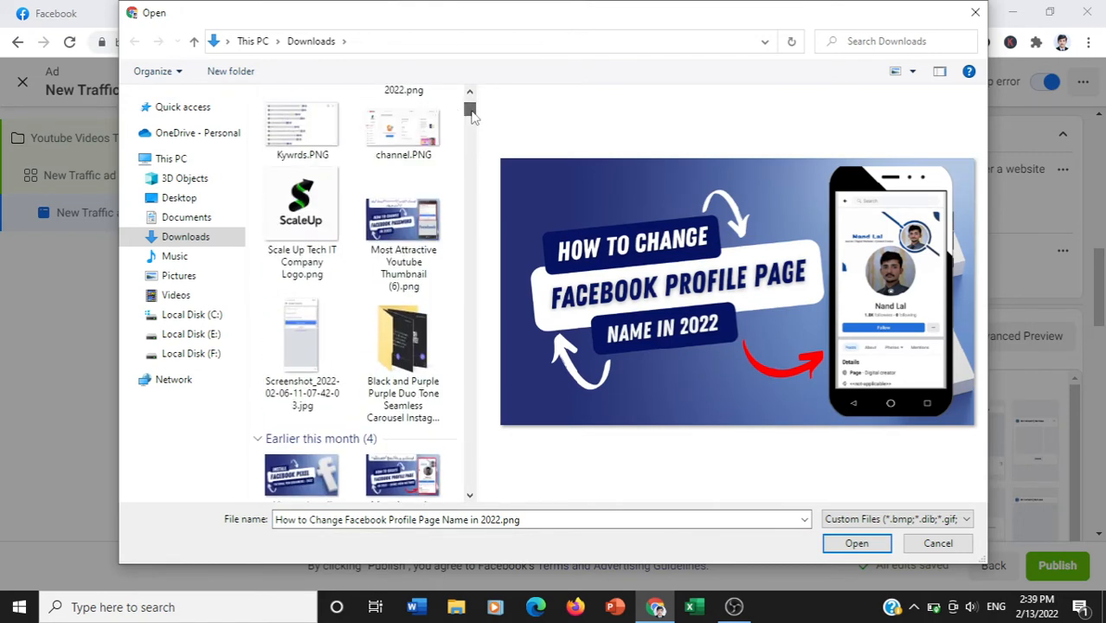
double_click(421, 316)
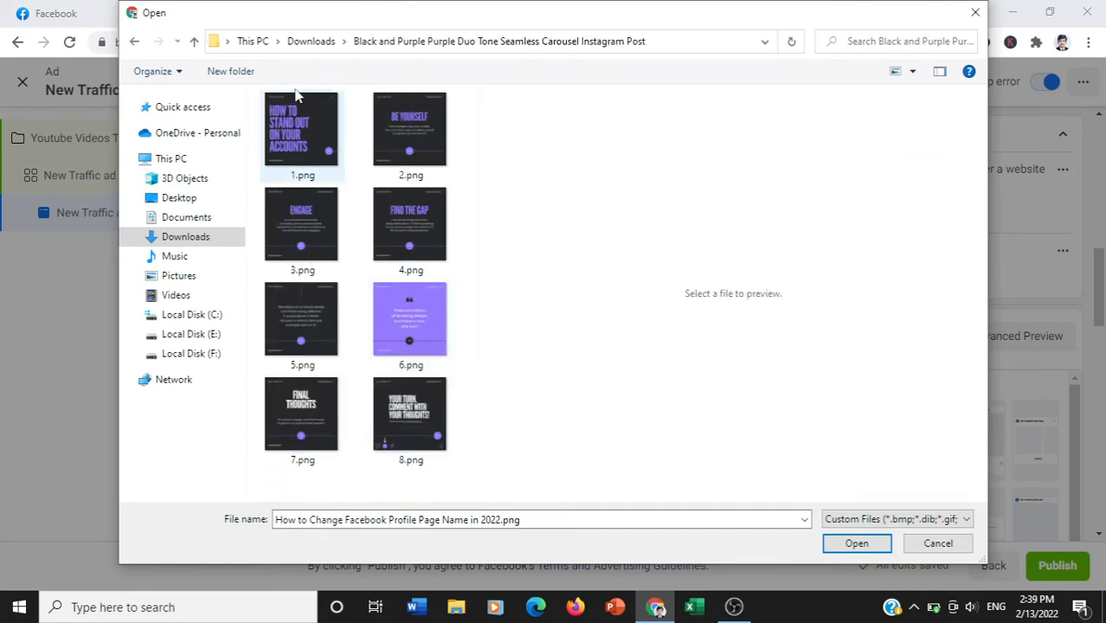
click(301, 141)
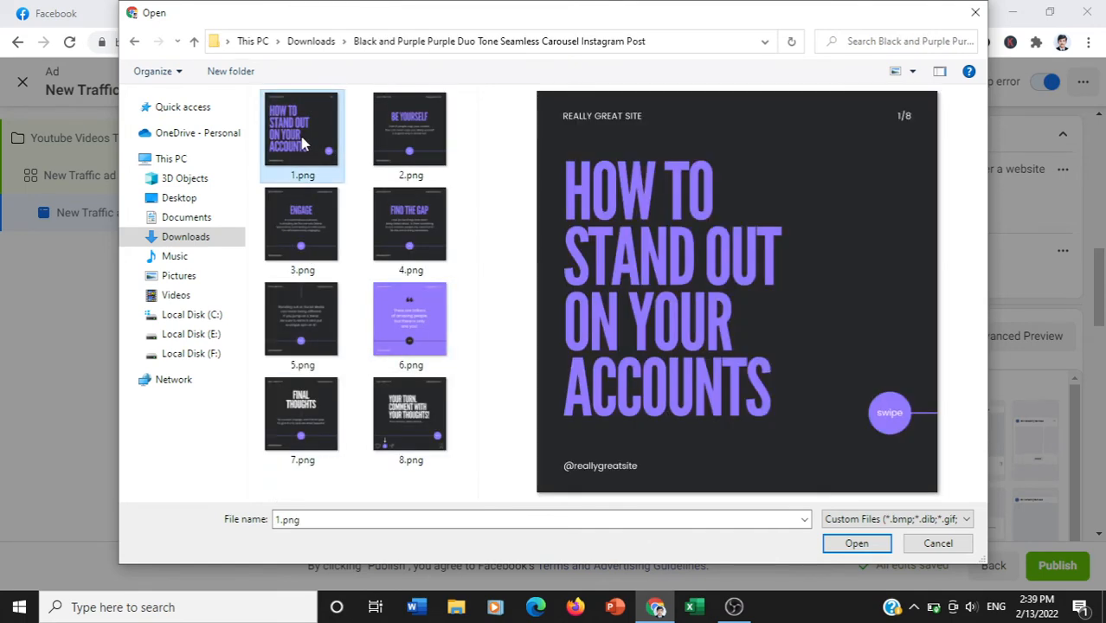
double_click(301, 140)
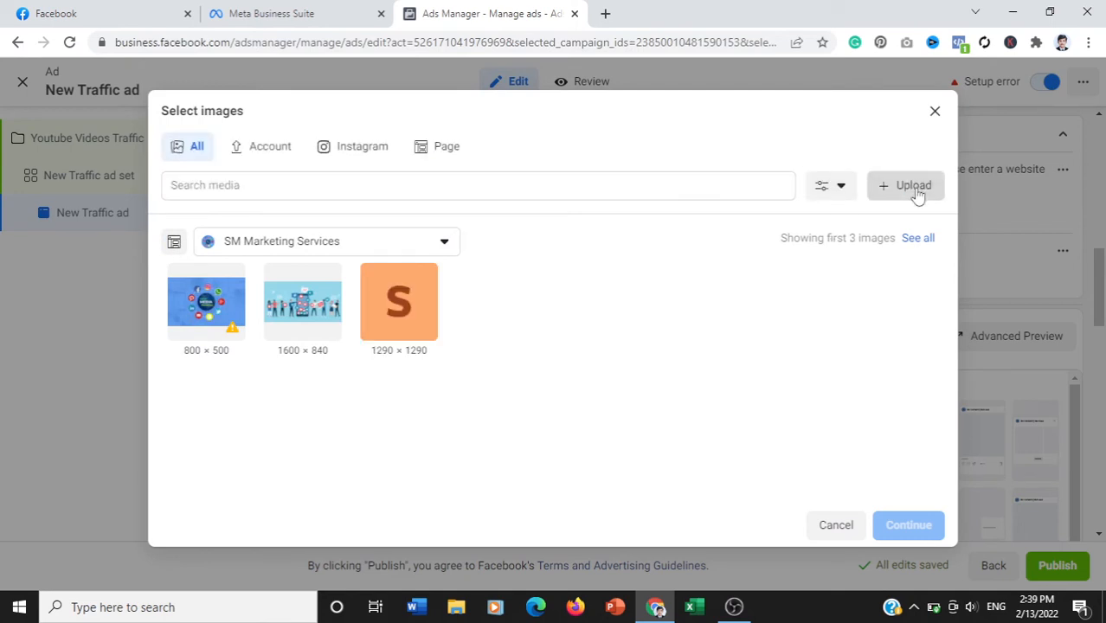
- Upload 2.png from the carousel post folder to the ad account's images
click(918, 190)
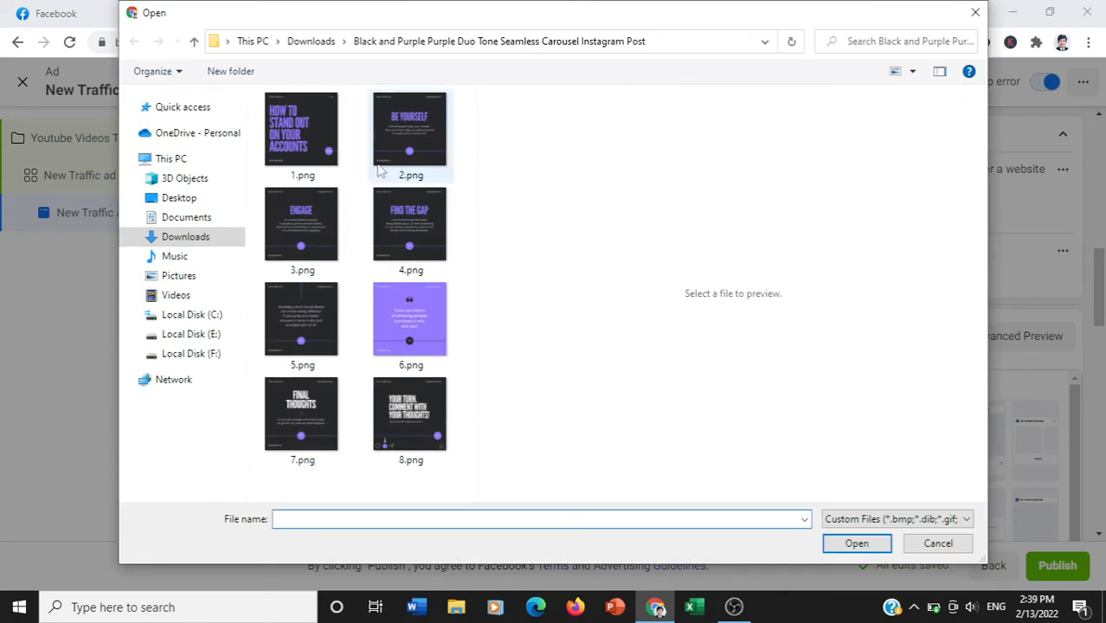
click(382, 152)
key(Down)
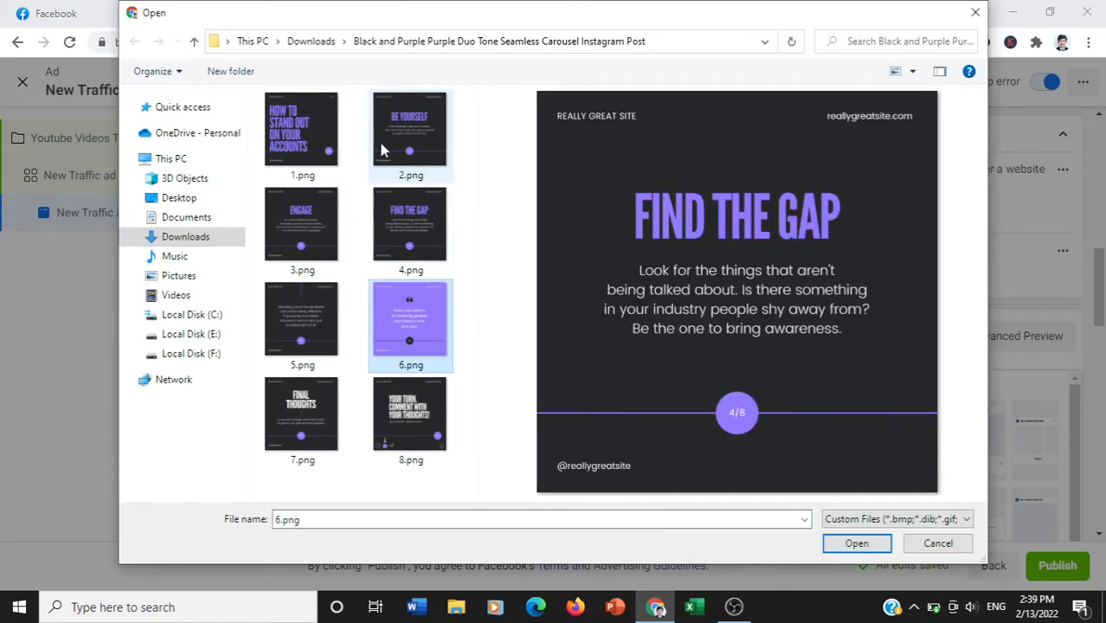
key(Down)
key(Up)
key(Up)
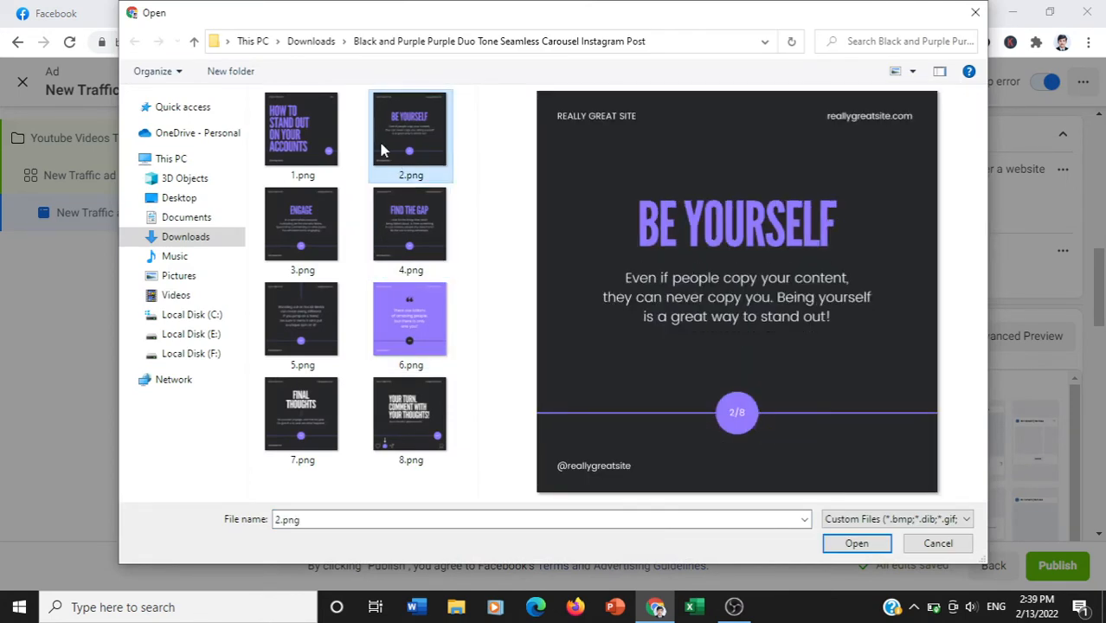
key(Down)
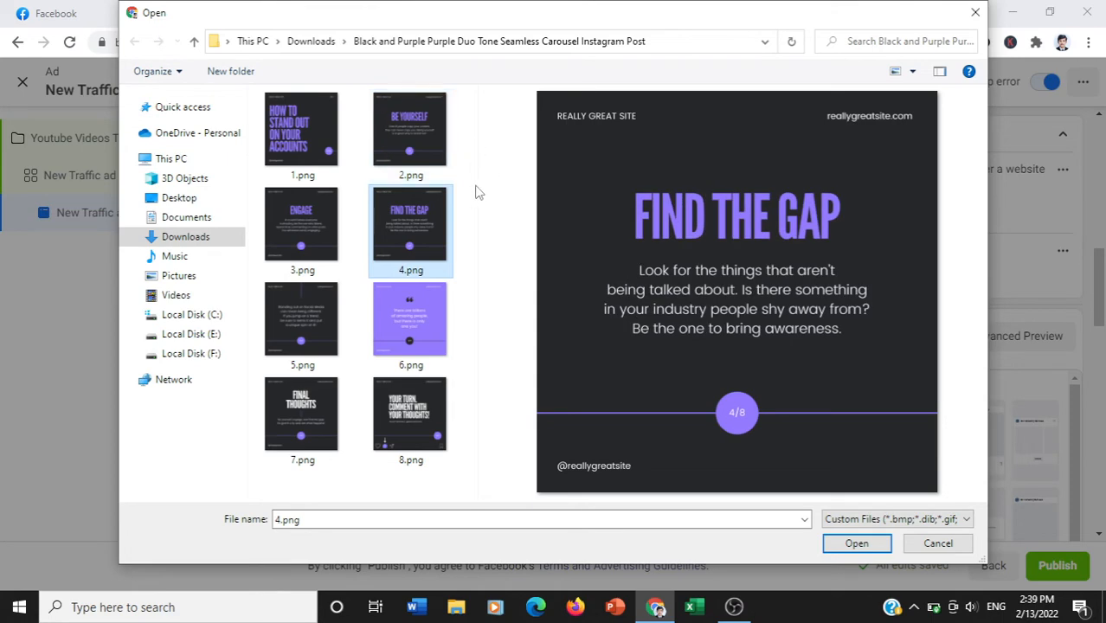
click(421, 163)
double_click(422, 163)
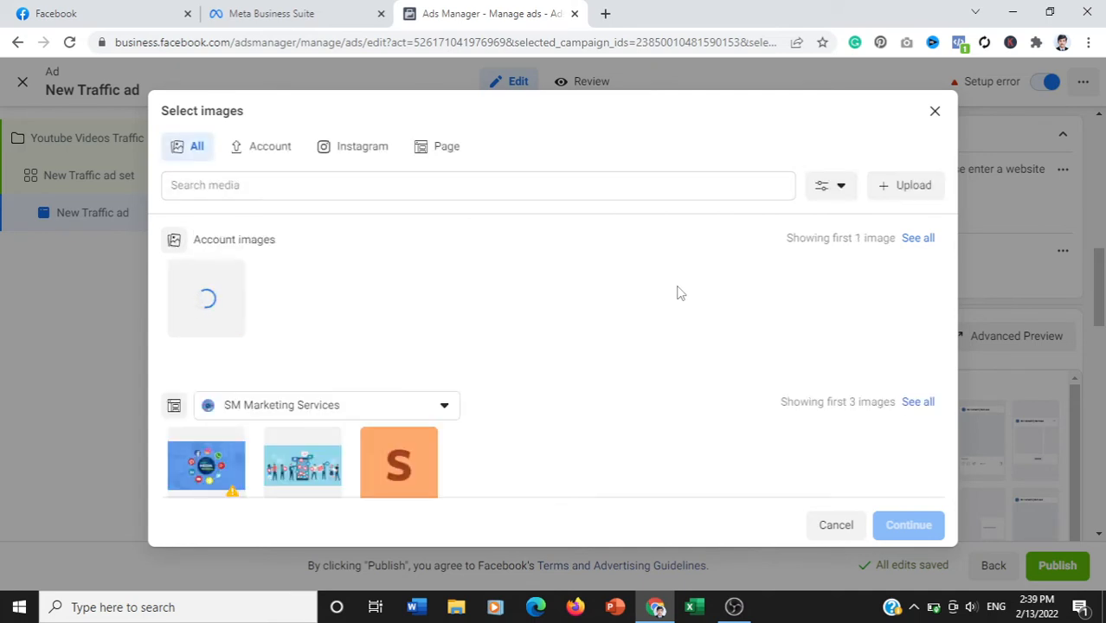
- Upload 1.png to the account images and use it as the first carousel card's image
click(918, 187)
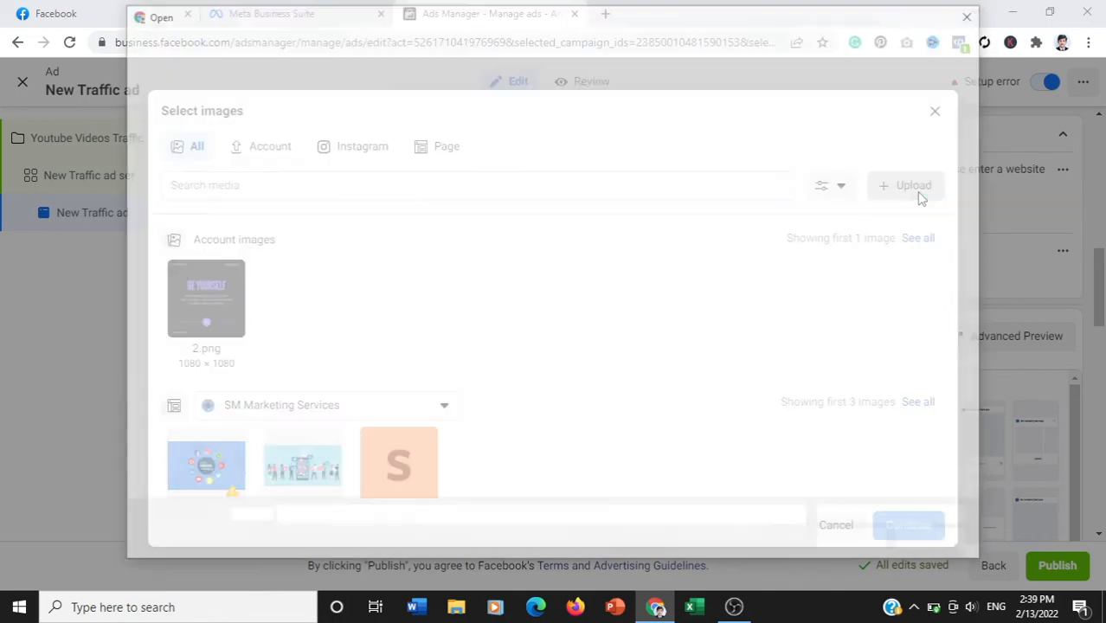
click(317, 156)
double_click(316, 155)
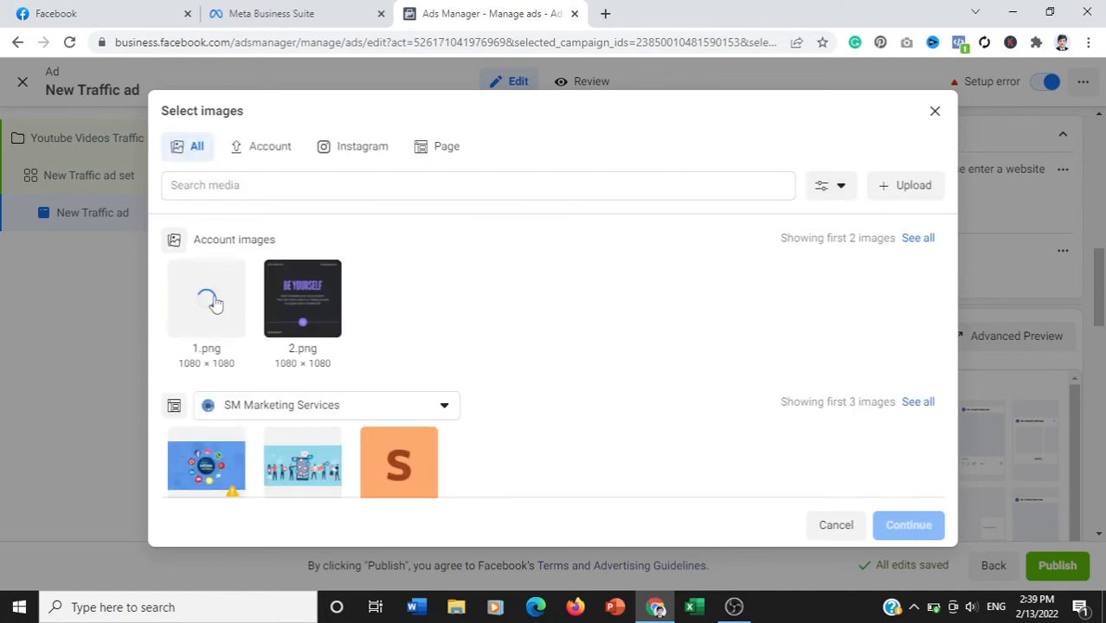
click(208, 303)
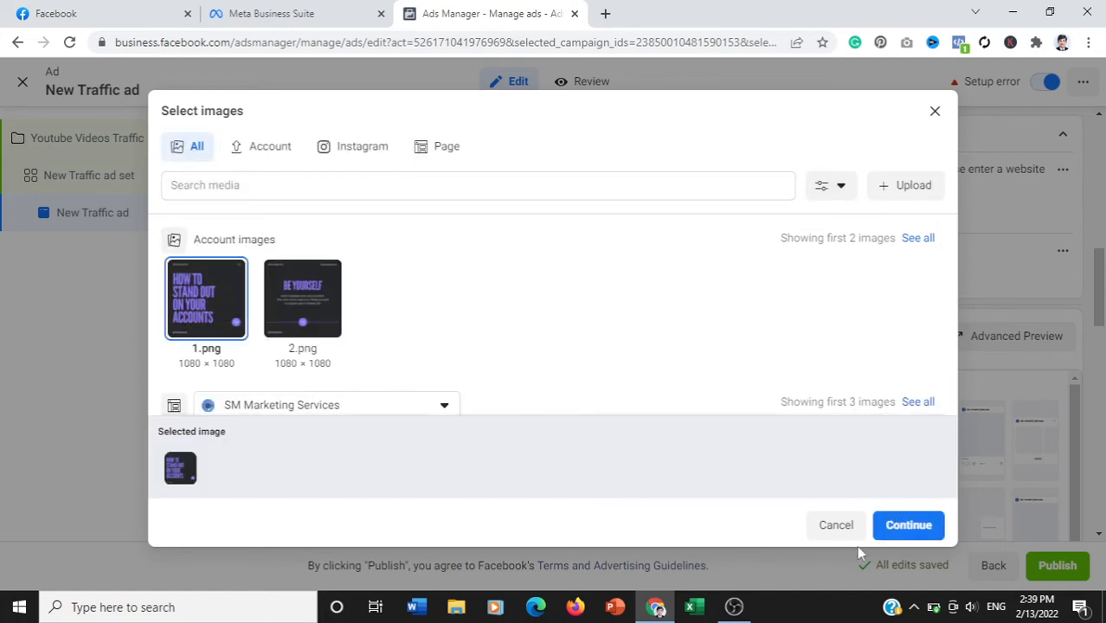
click(909, 526)
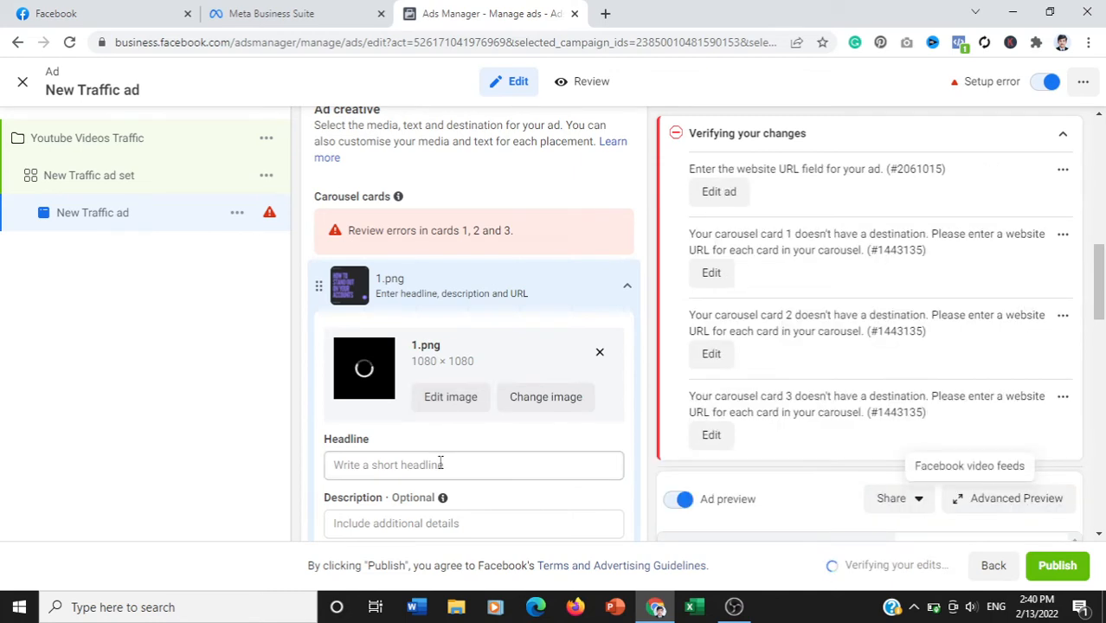
- Set the first carousel card's headline to "Test 1"
click(441, 464)
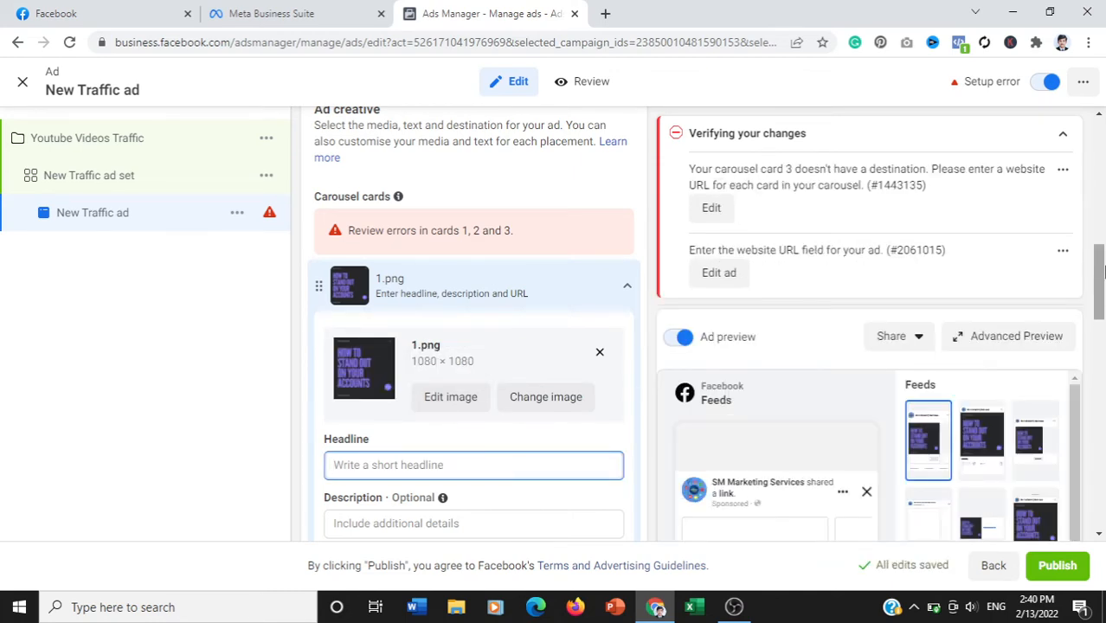
drag(1100, 272, 1104, 287)
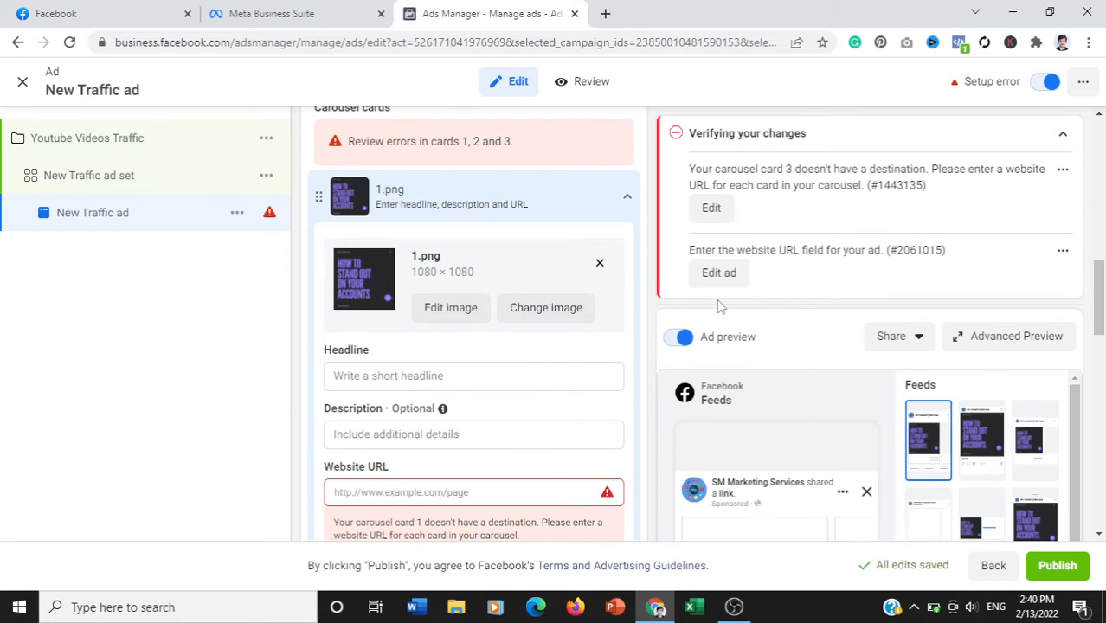
click(416, 378)
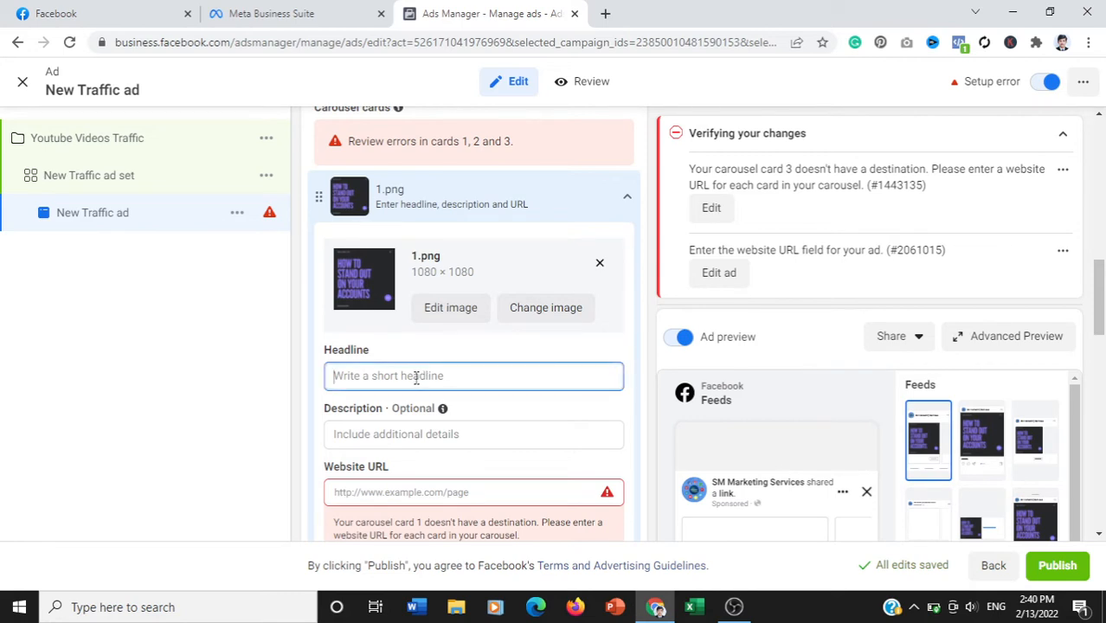
text(Test 1)
click(408, 492)
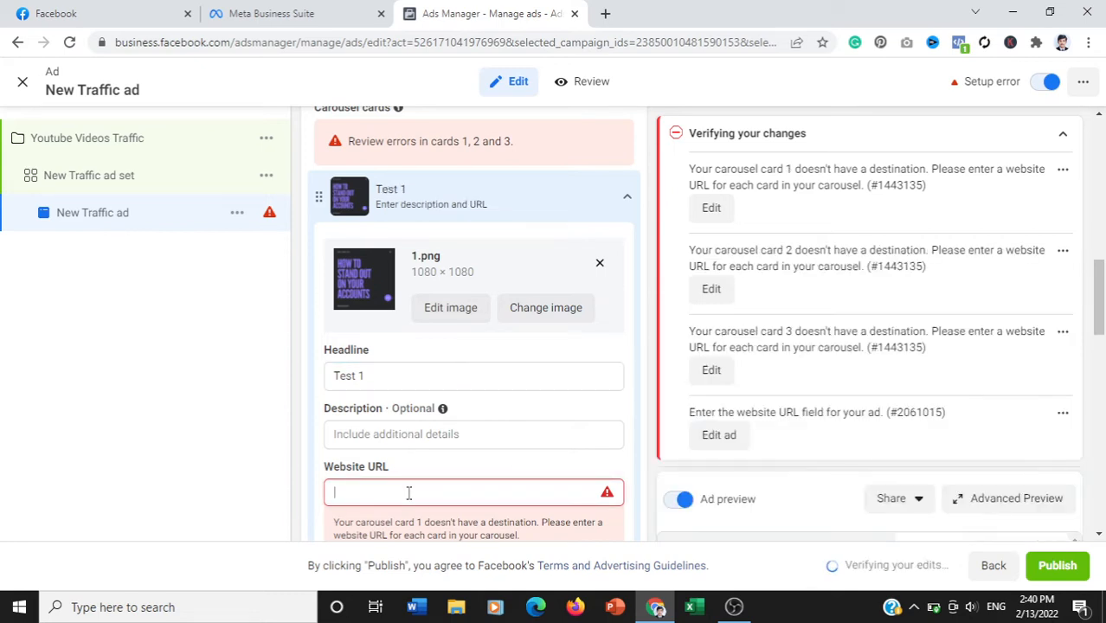
text(www.youtube)
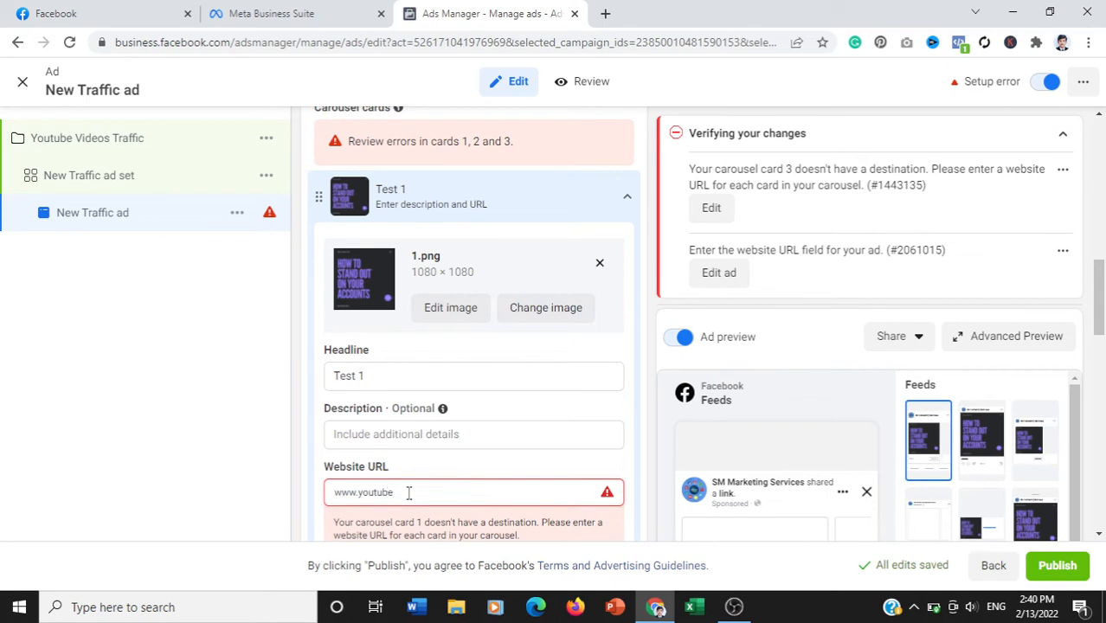
text(.co)
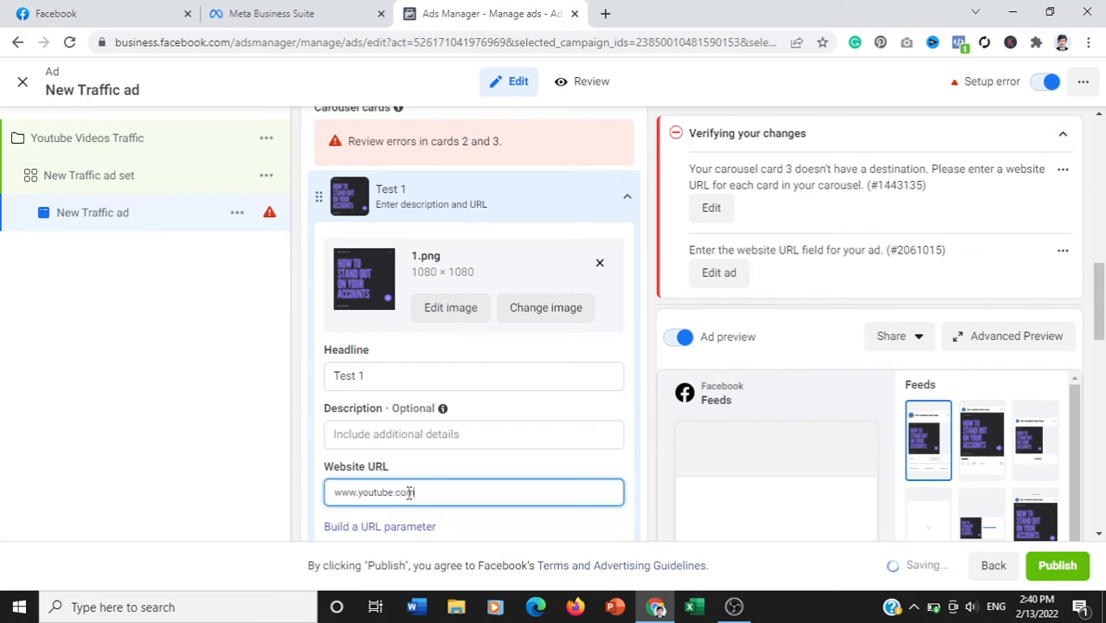
text(m/te)
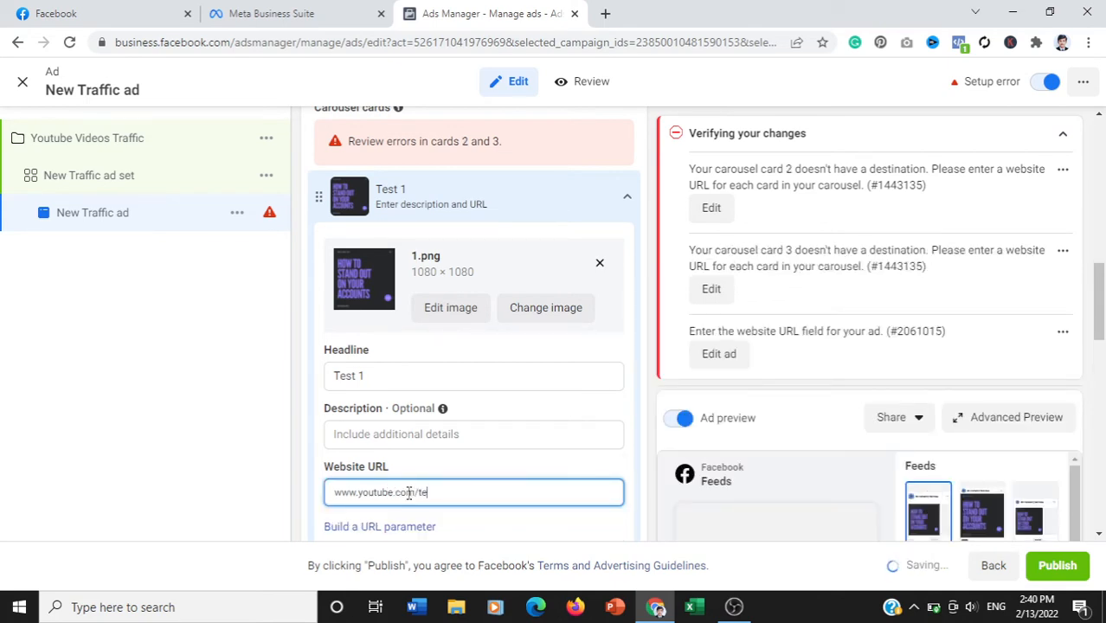
key(BackSpace)
key(BackSpace)
key(BackSpace)
key(BackSpace)
text(c/technand)
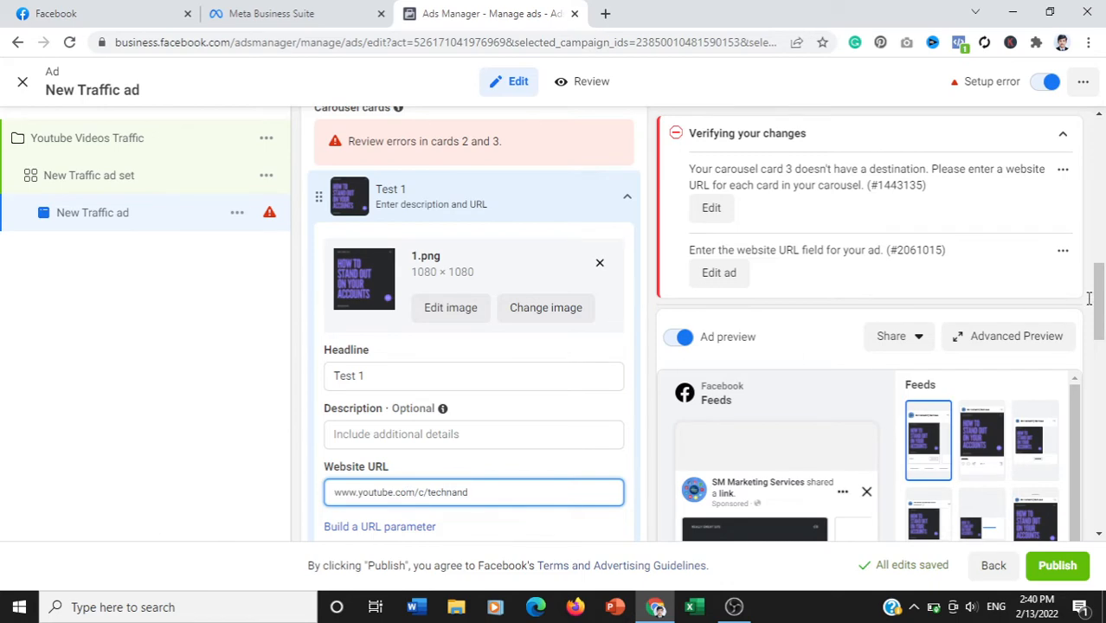
- Collapse the first carousel card and assign the account image 2.png to the second card
mouse_move(1097, 299)
mouse_down()
mouse_move(1105, 322)
mouse_move(1102, 291)
mouse_up()
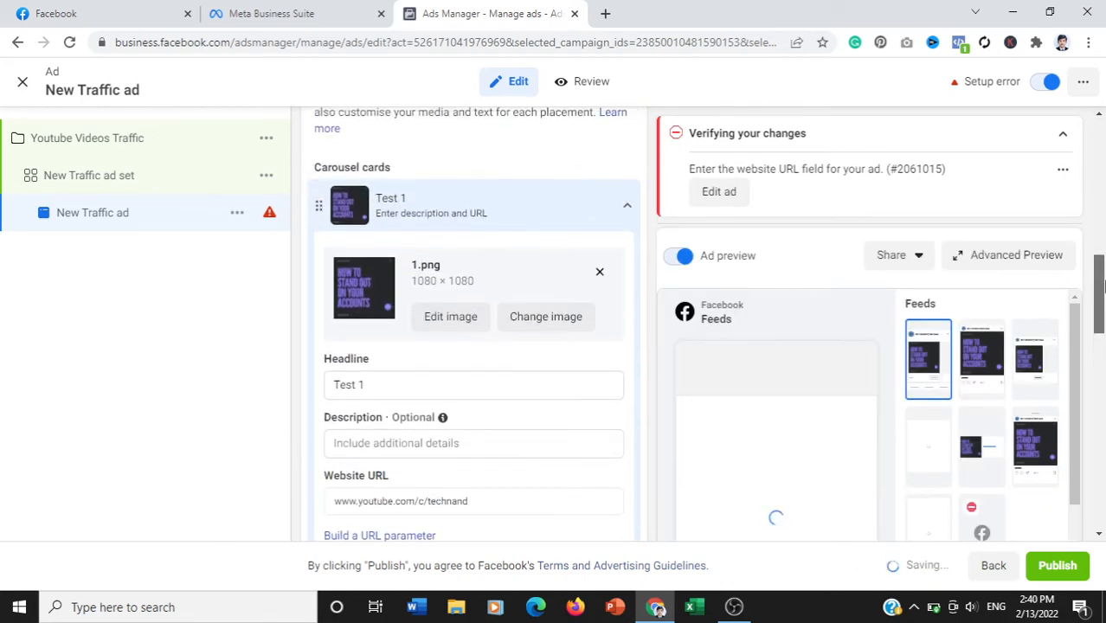
click(625, 212)
click(344, 260)
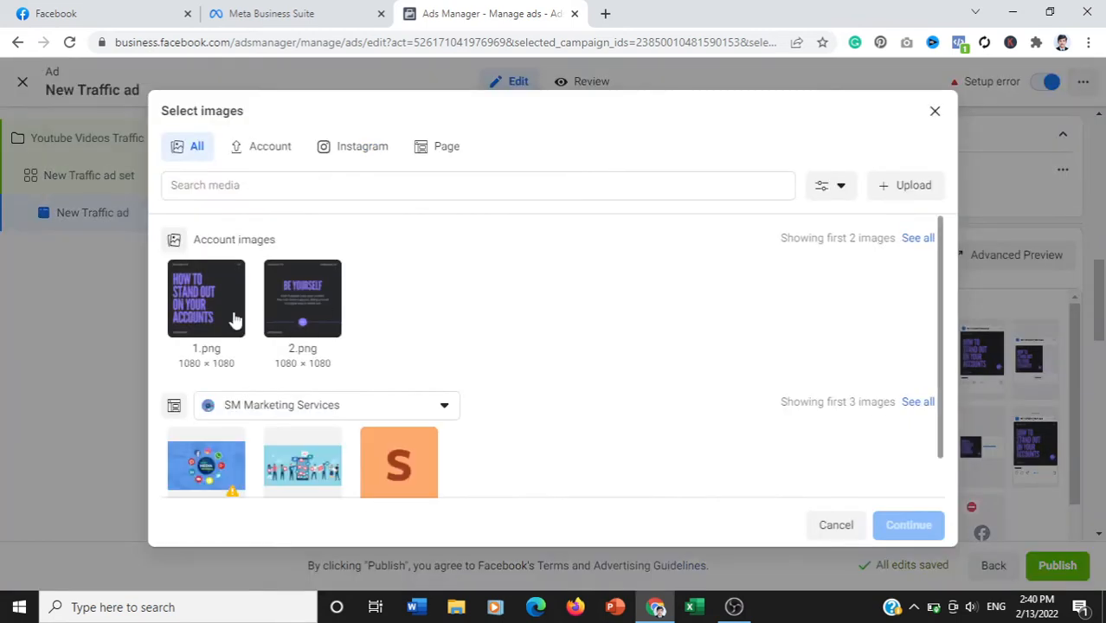
click(300, 309)
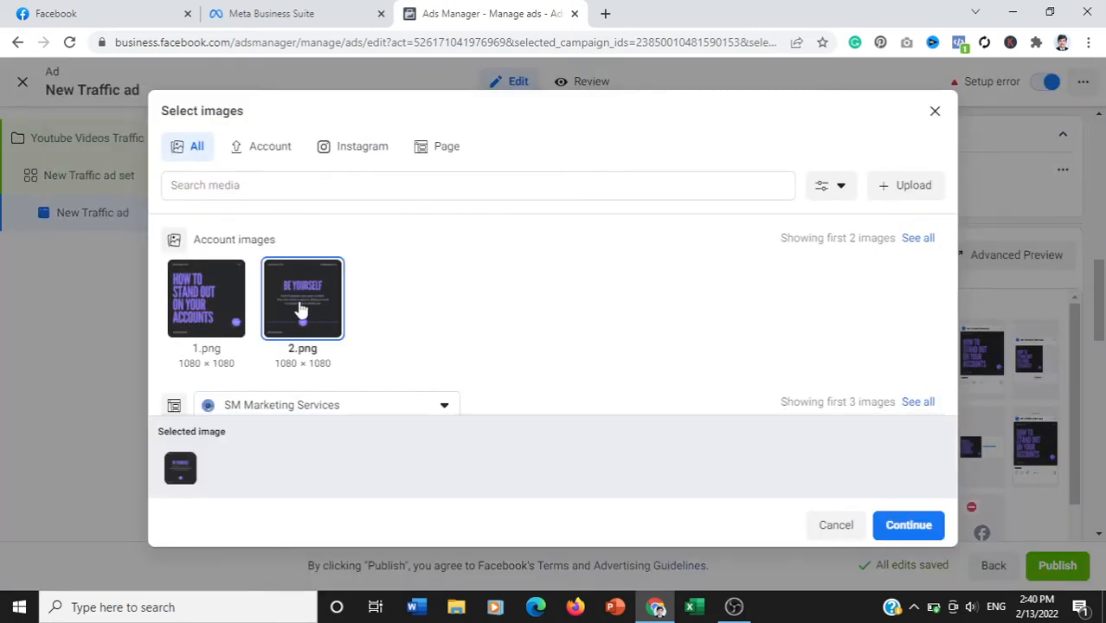
click(909, 526)
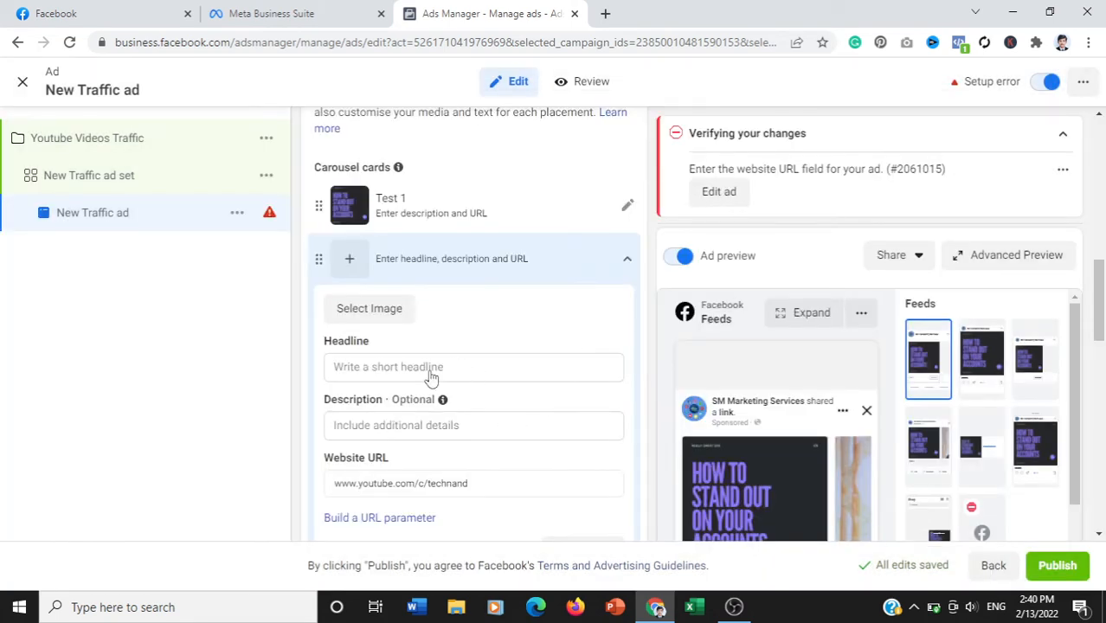
- Give the second carousel card the headline "Test 2" and the description "test"
click(400, 440)
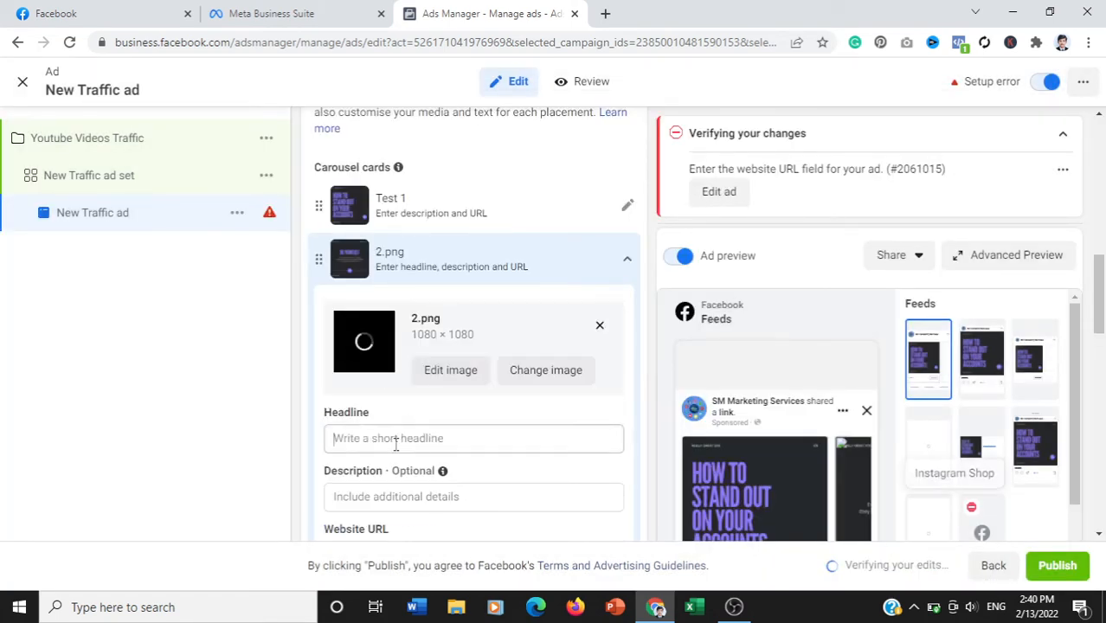
text(Test)
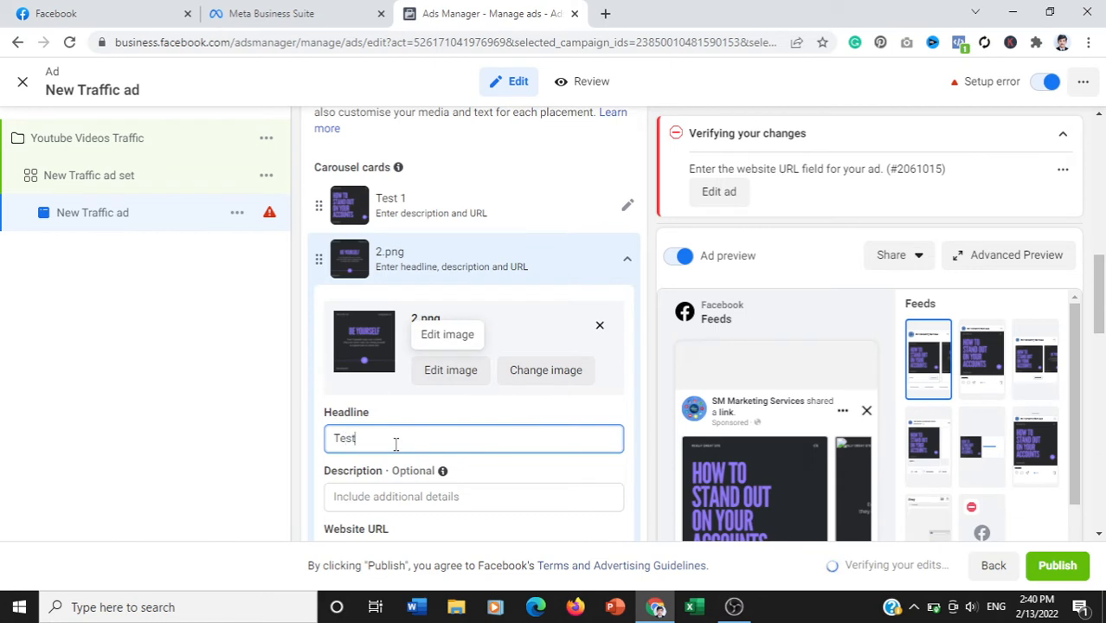
text( 2)
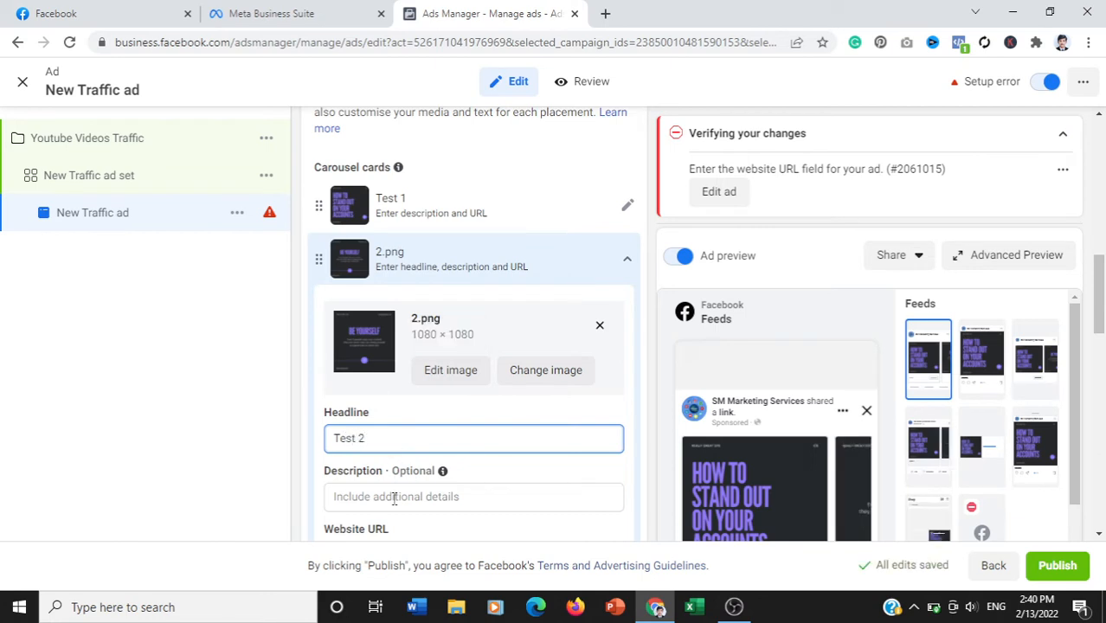
click(393, 498)
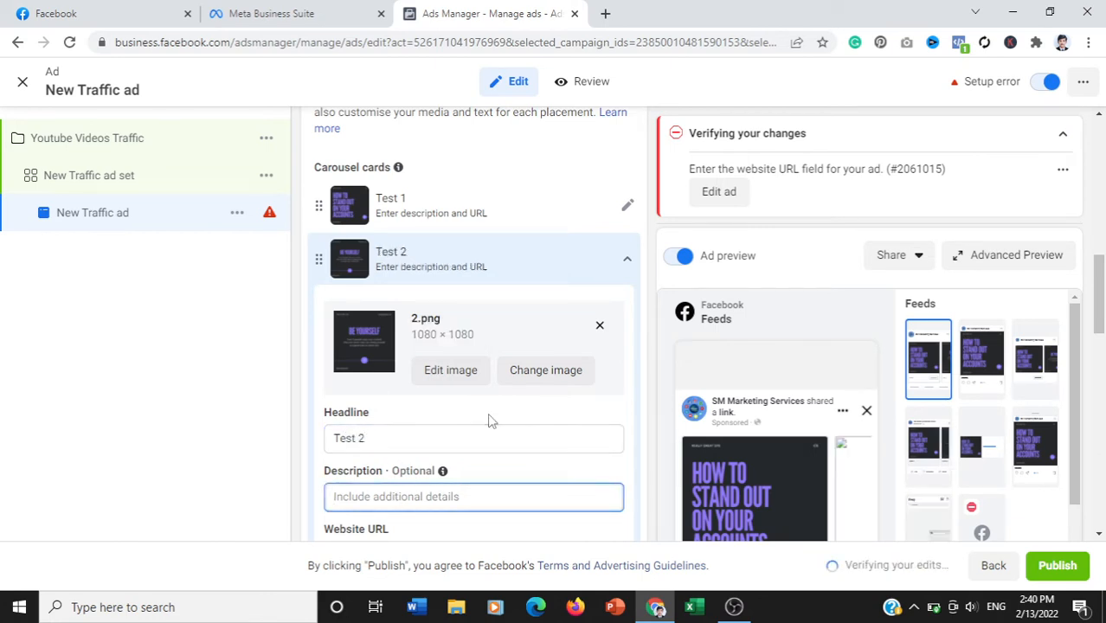
drag(1097, 272, 1097, 292)
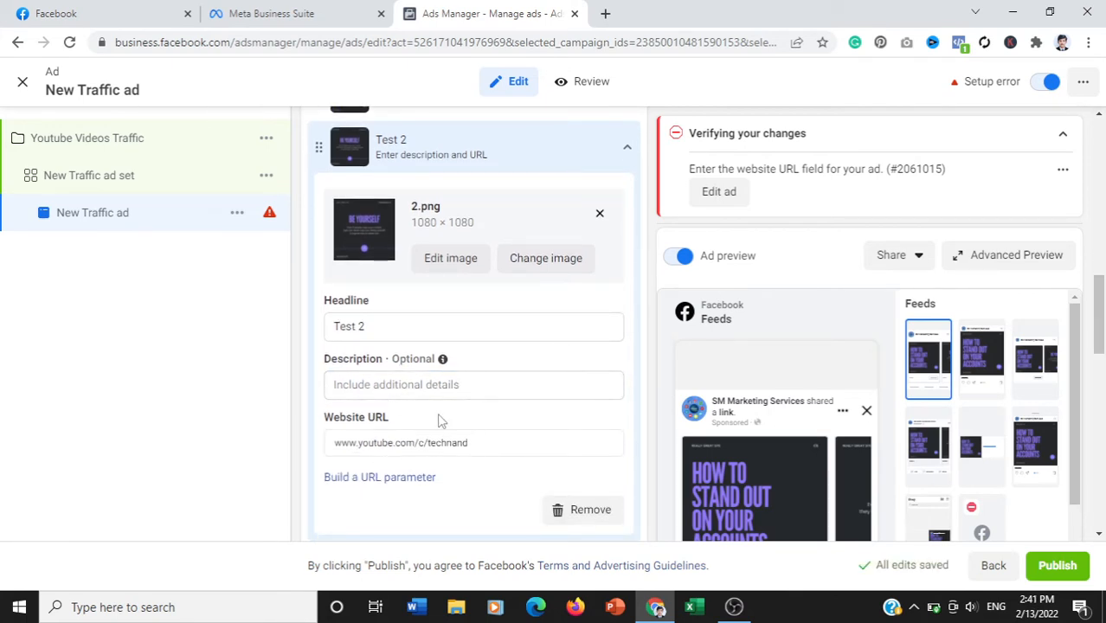
click(412, 385)
text(test)
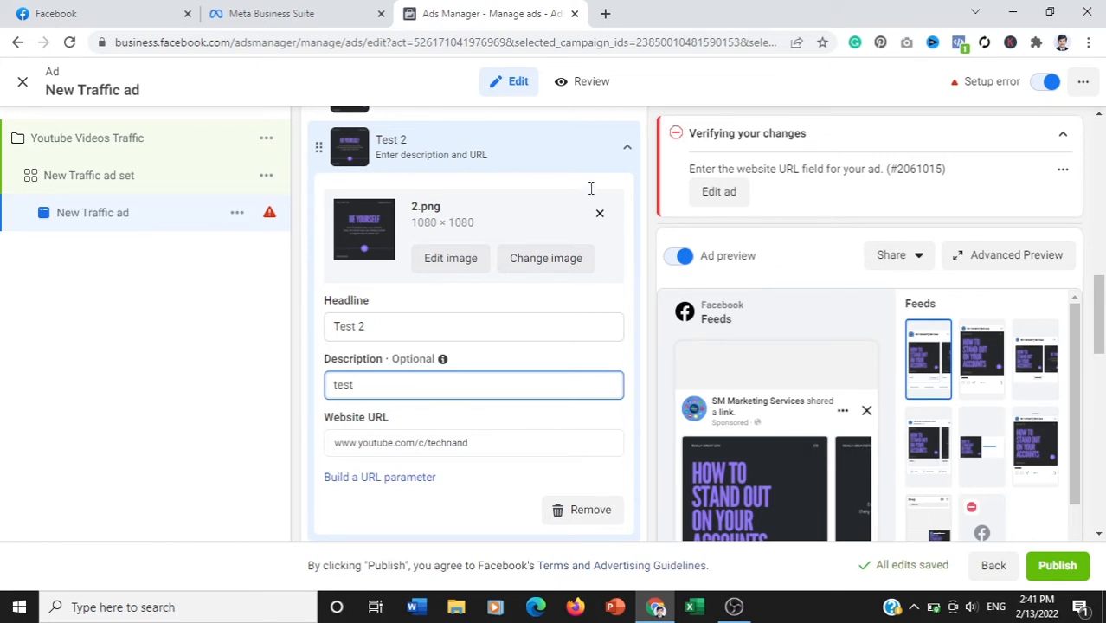
- Collapse the second carousel card, upload 3.png from the Downloads subfolder and assign it to the third card
click(625, 153)
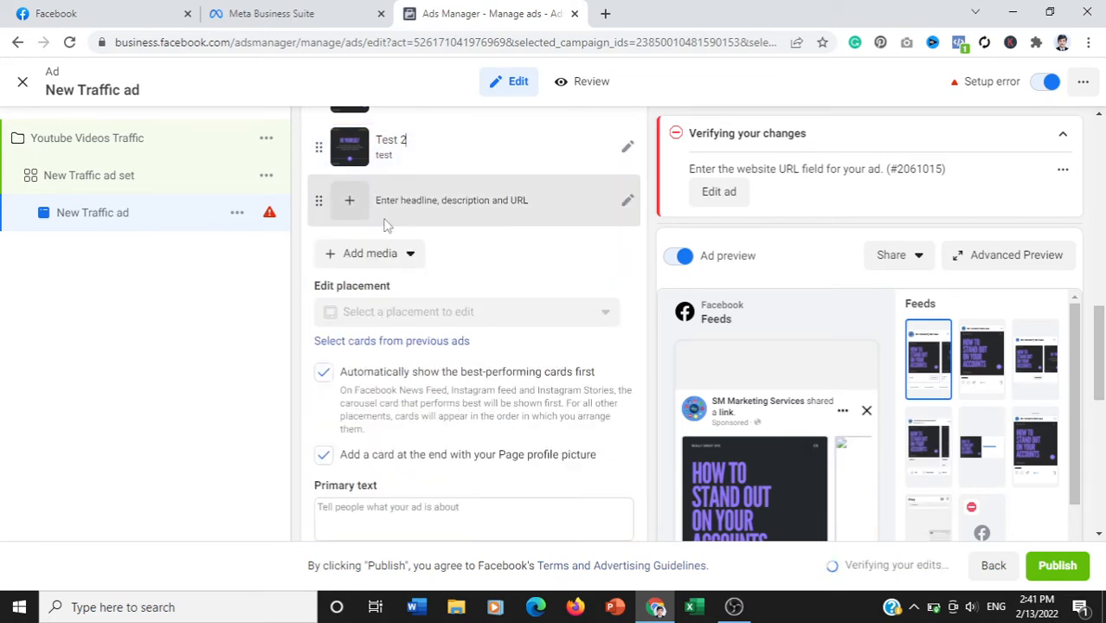
click(350, 200)
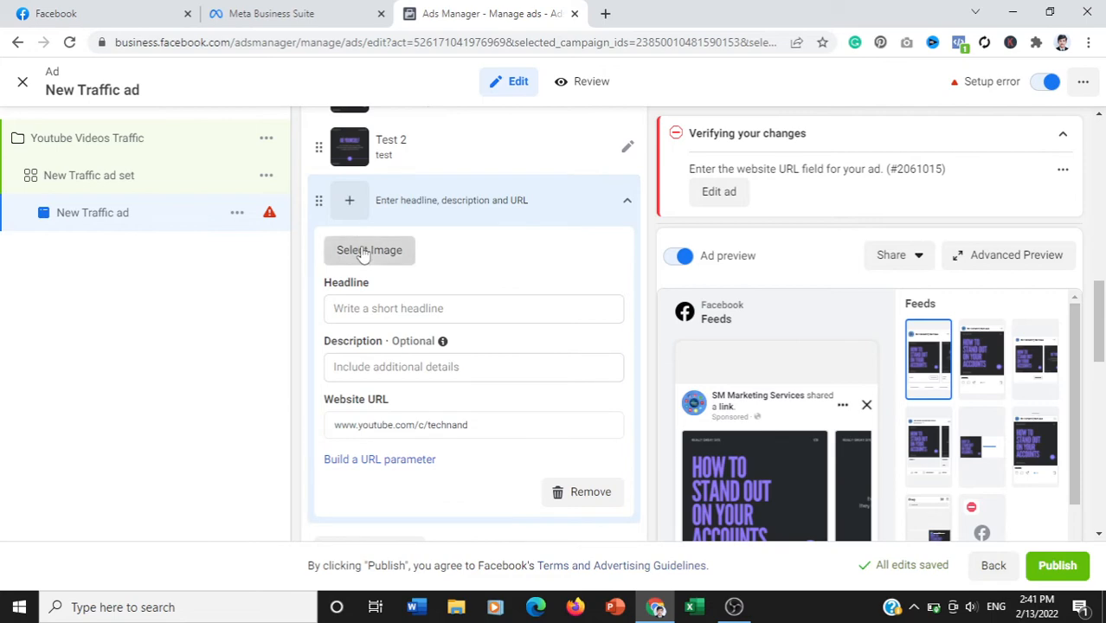
click(365, 250)
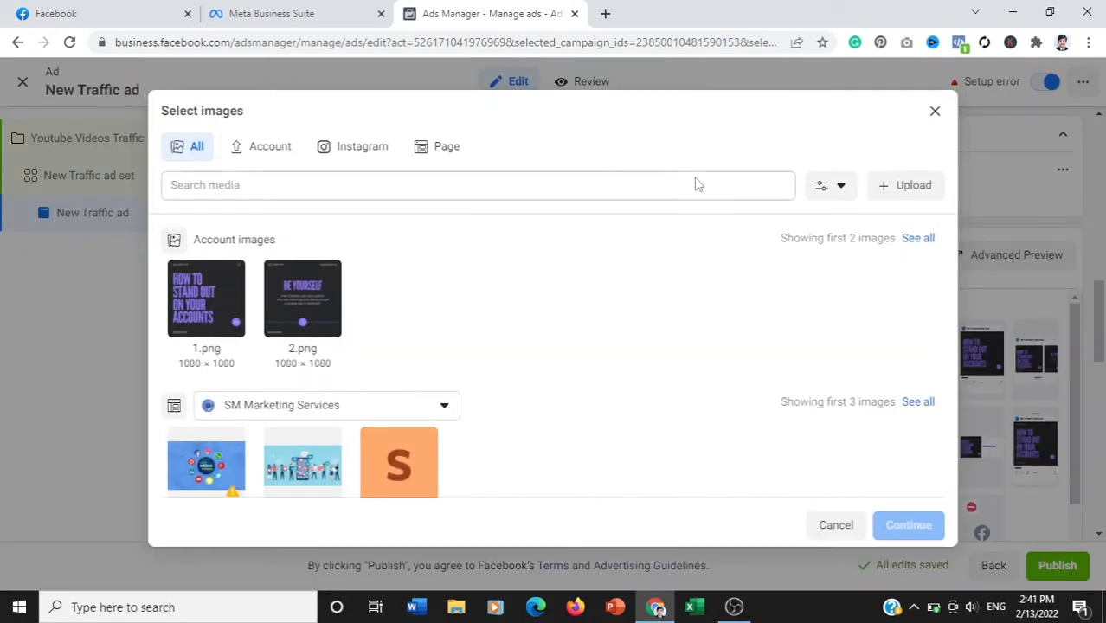
click(918, 189)
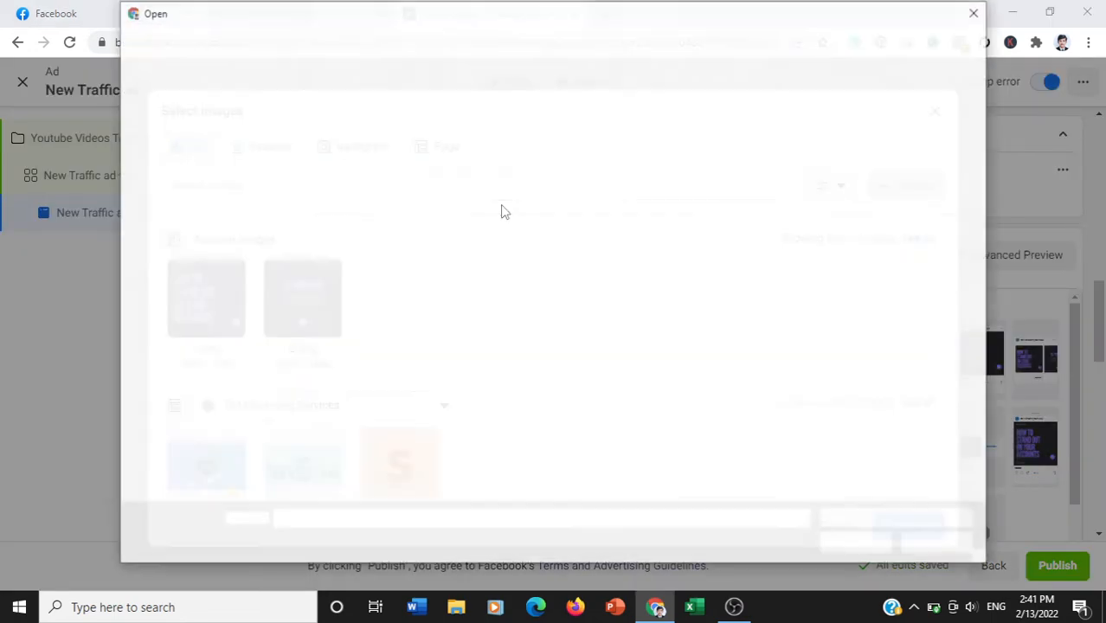
click(320, 229)
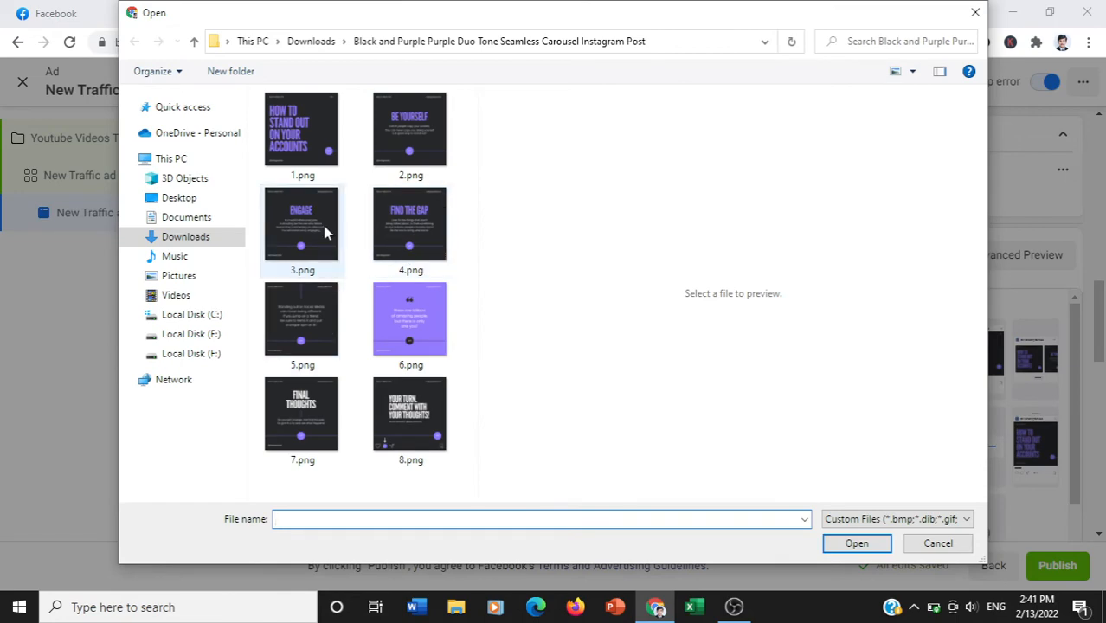
double_click(328, 232)
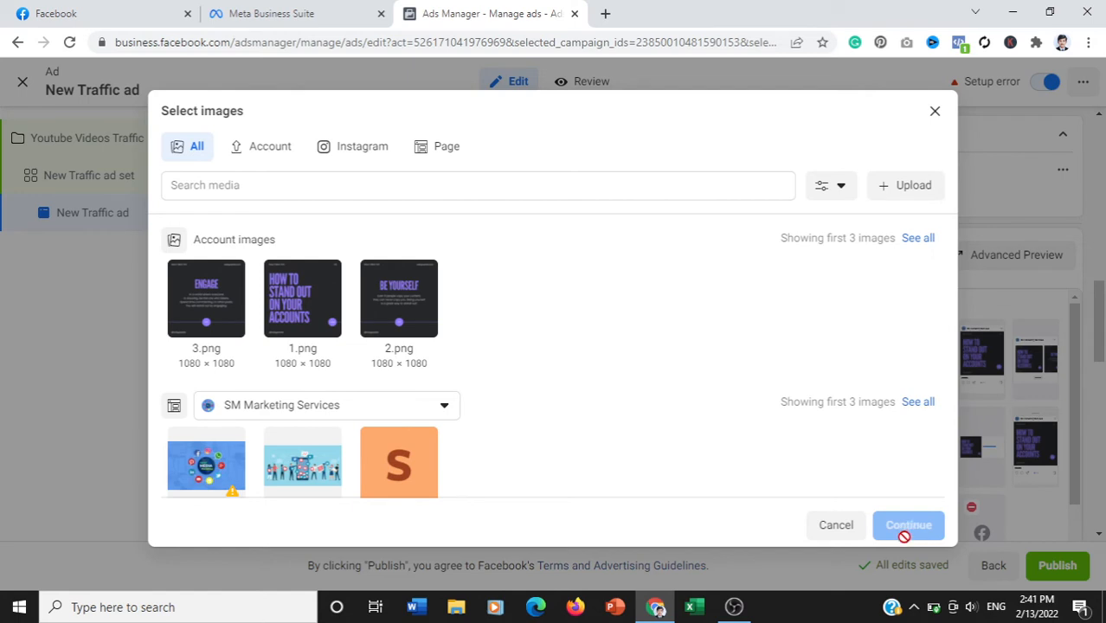
click(189, 321)
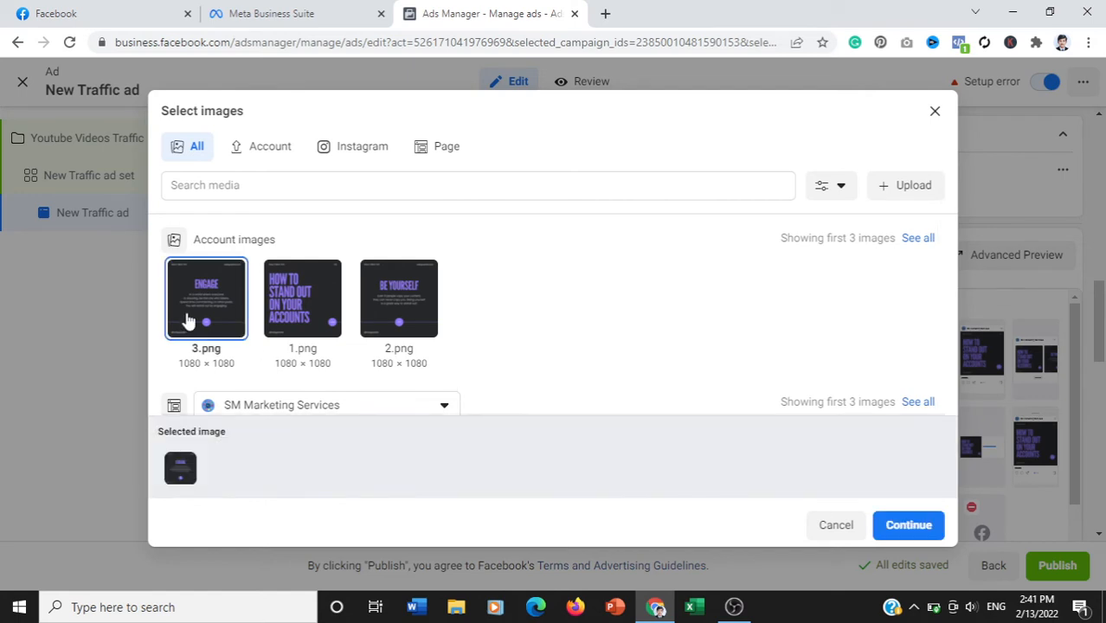
click(909, 528)
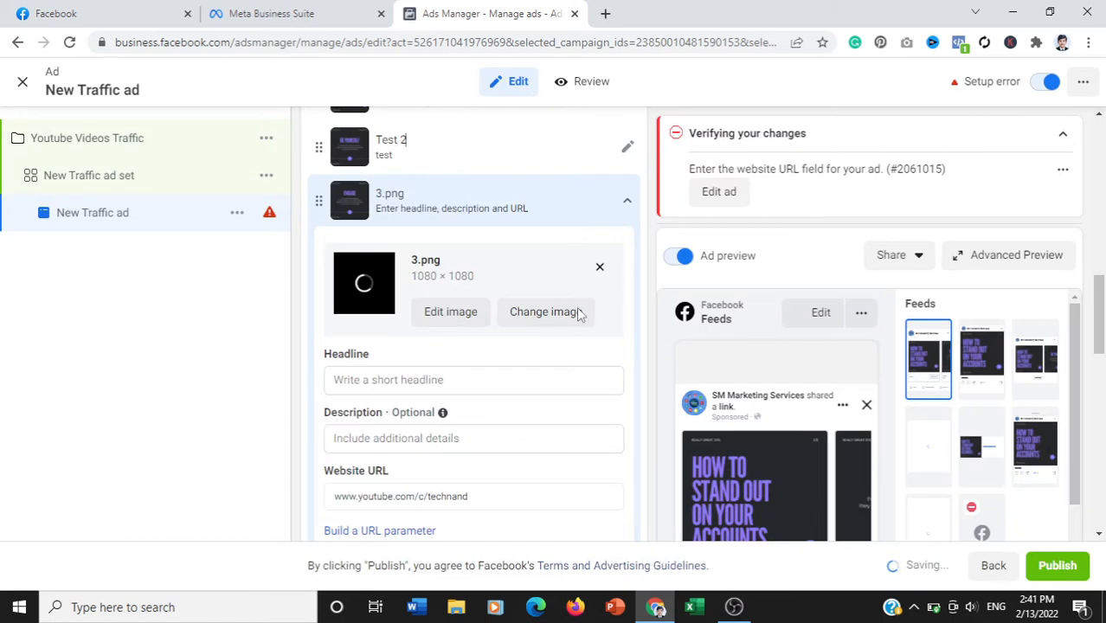
- Give the third carousel card the headline "Test 3" and collapse the card
click(388, 379)
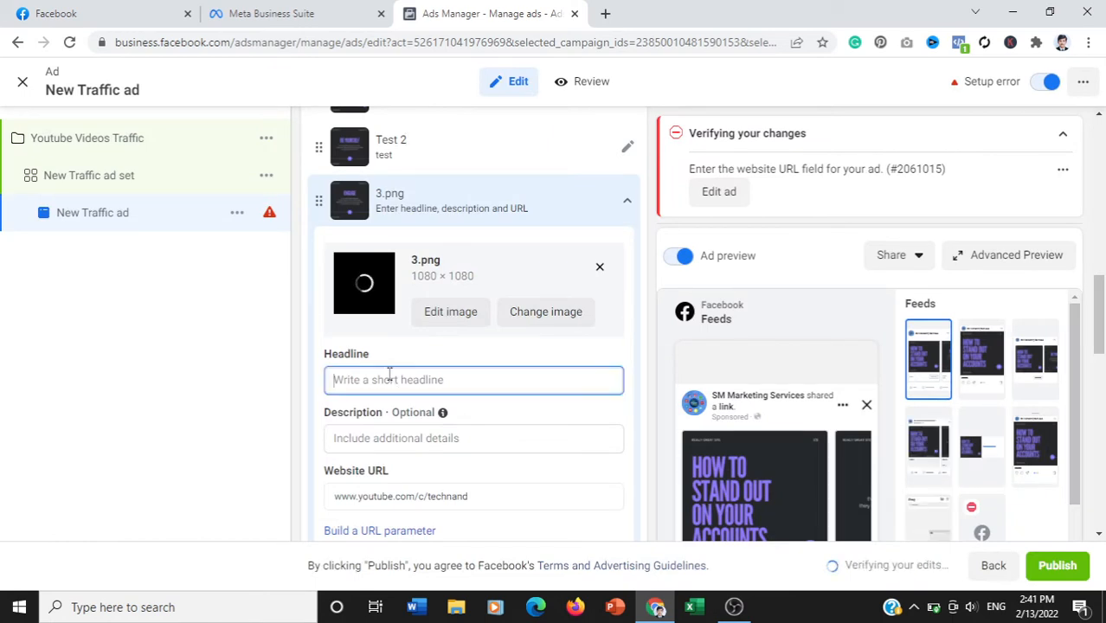
text(Test 3)
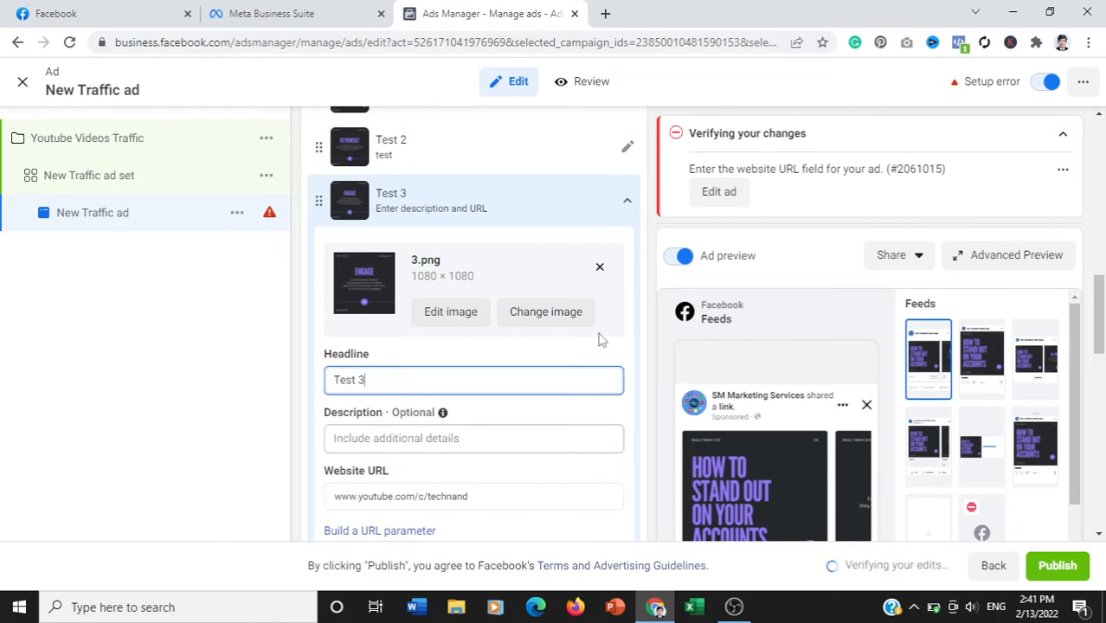
click(625, 218)
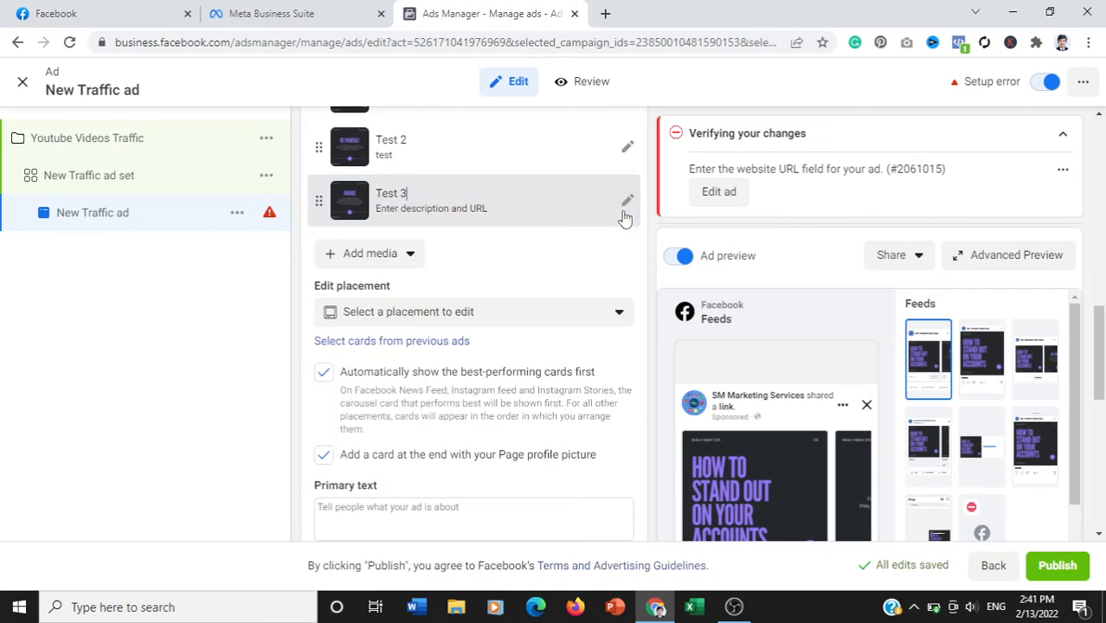
- Page through the carousel cards in the Facebook Feeds ad preview to check their images and headlines
drag(1076, 351, 1080, 410)
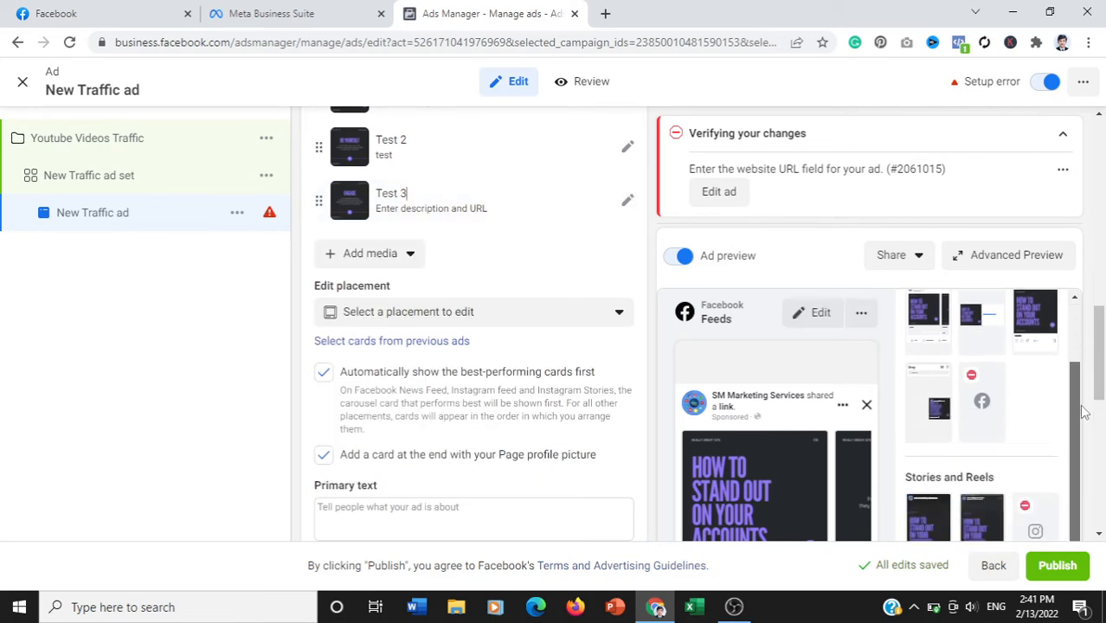
drag(1100, 373, 1101, 452)
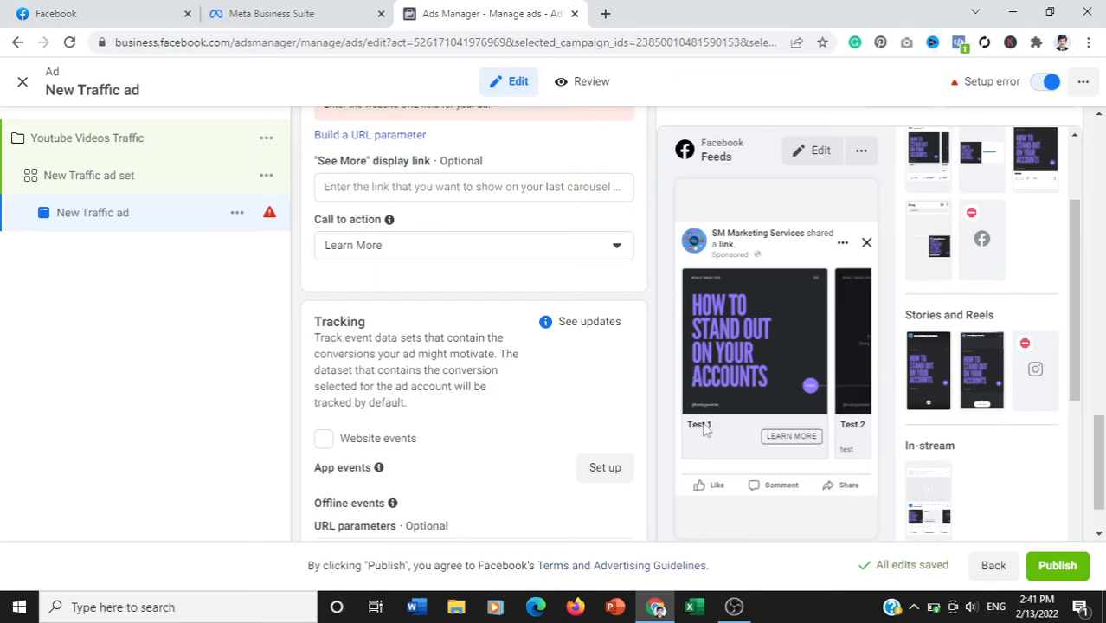
click(849, 348)
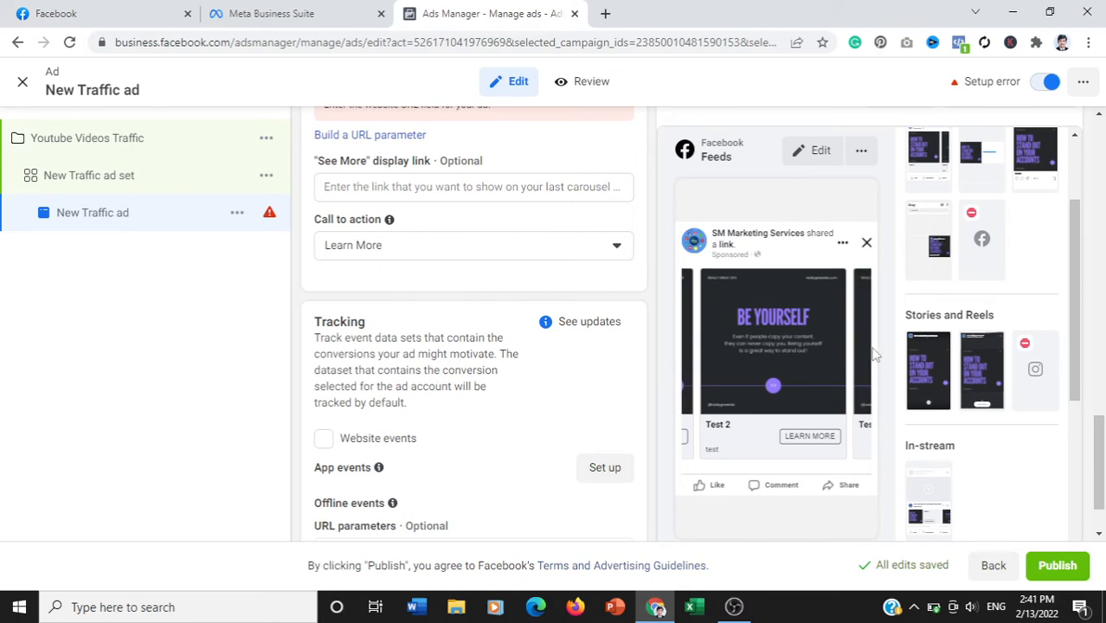
click(865, 355)
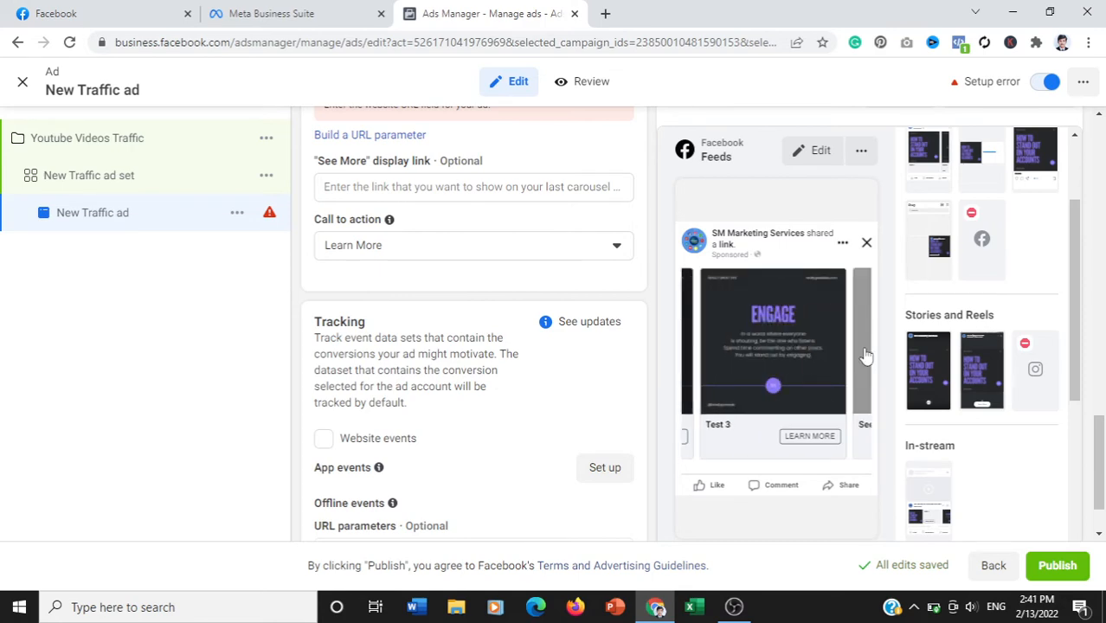
- Add a fourth image card to the carousel, upload 4.png and assign it to that card
drag(1100, 441, 1101, 318)
click(372, 308)
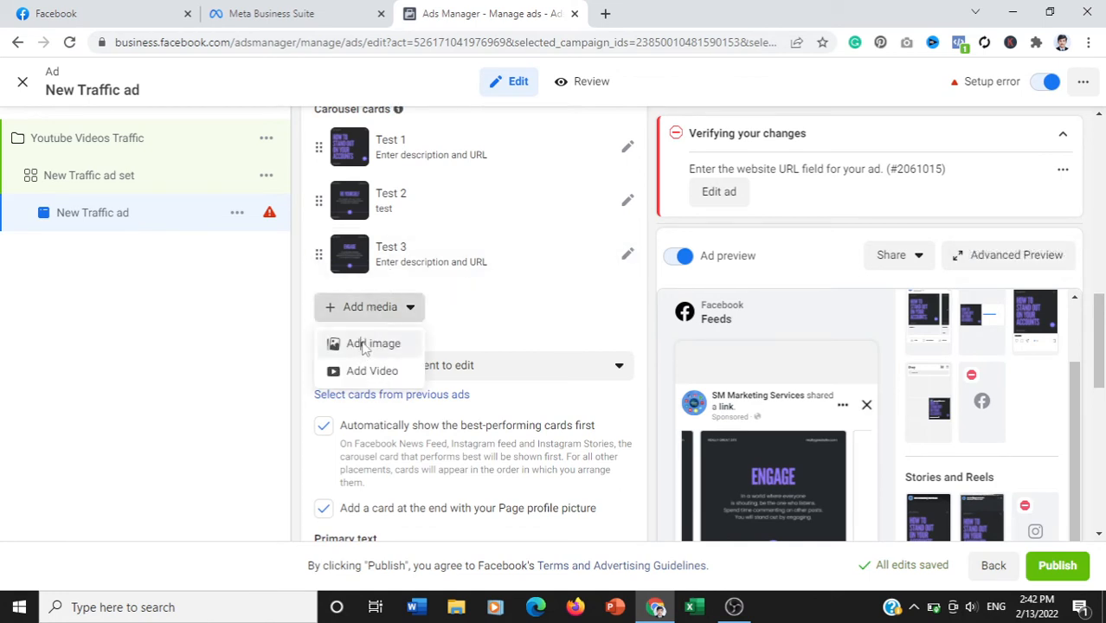
click(364, 345)
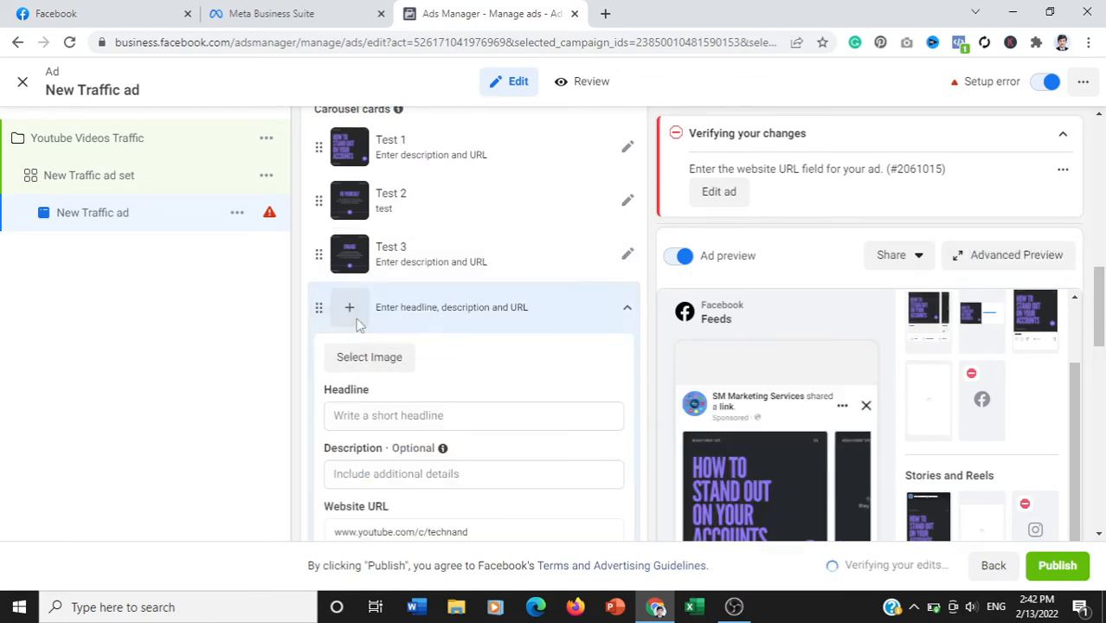
click(353, 364)
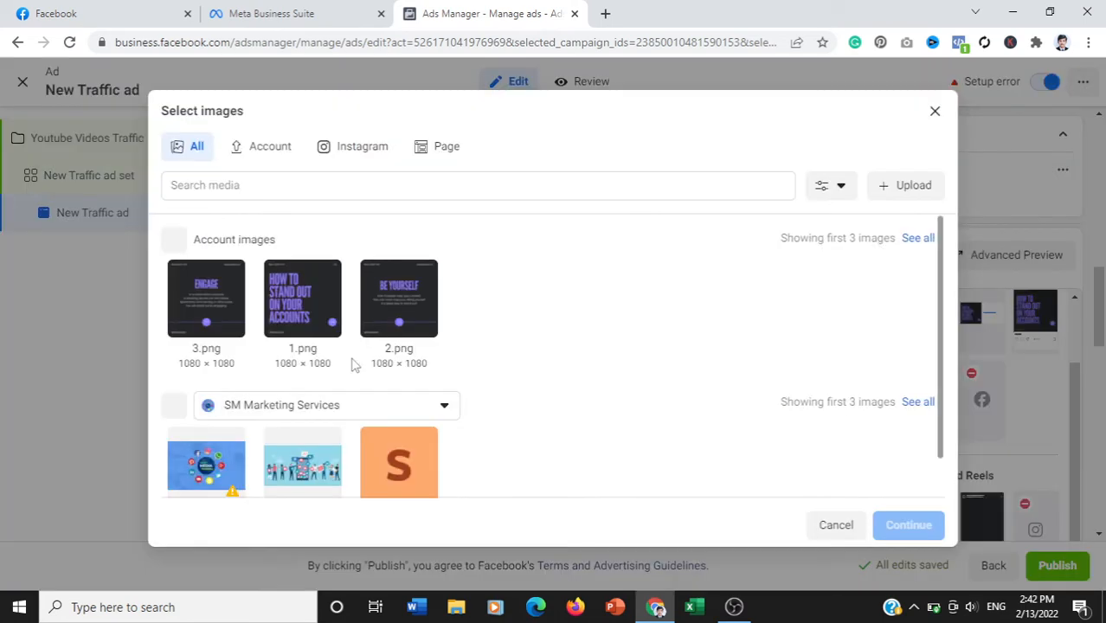
click(896, 186)
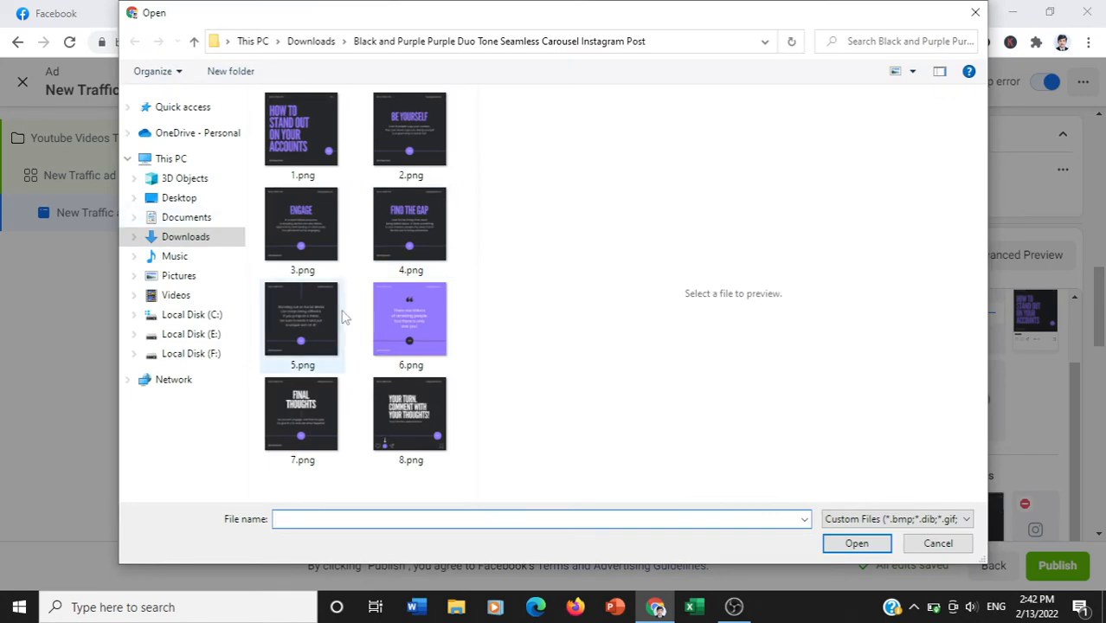
click(378, 249)
double_click(378, 249)
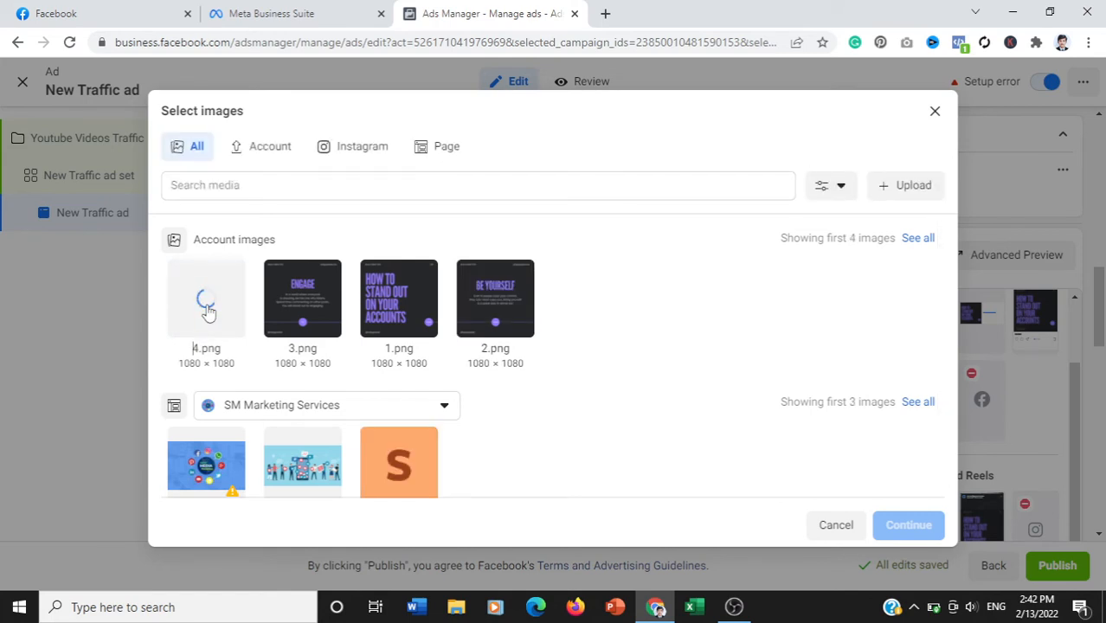
click(208, 311)
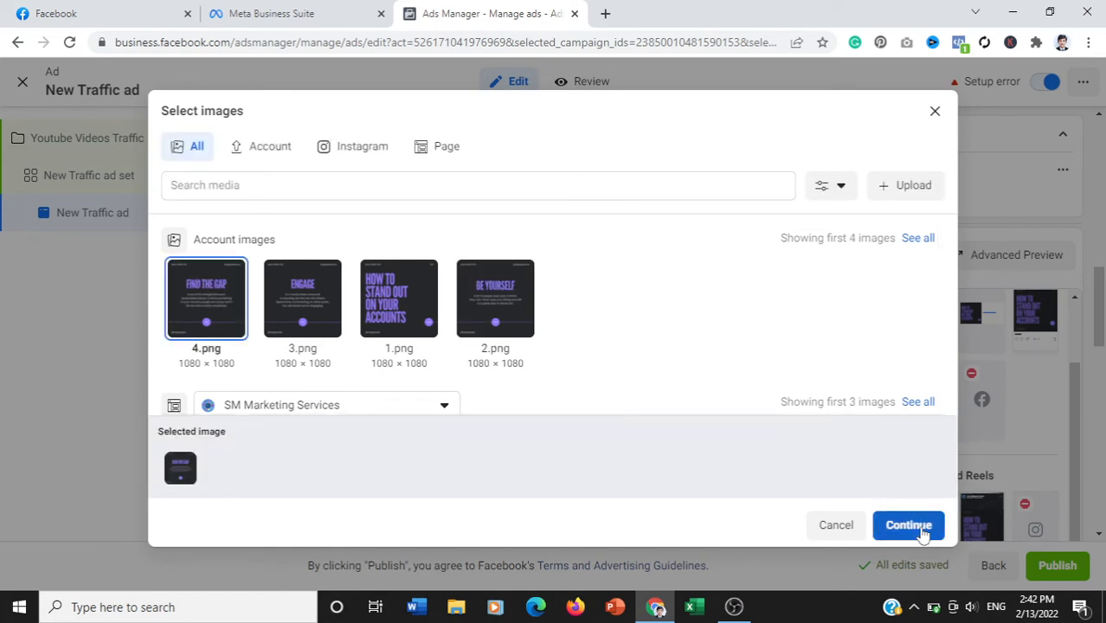
click(909, 525)
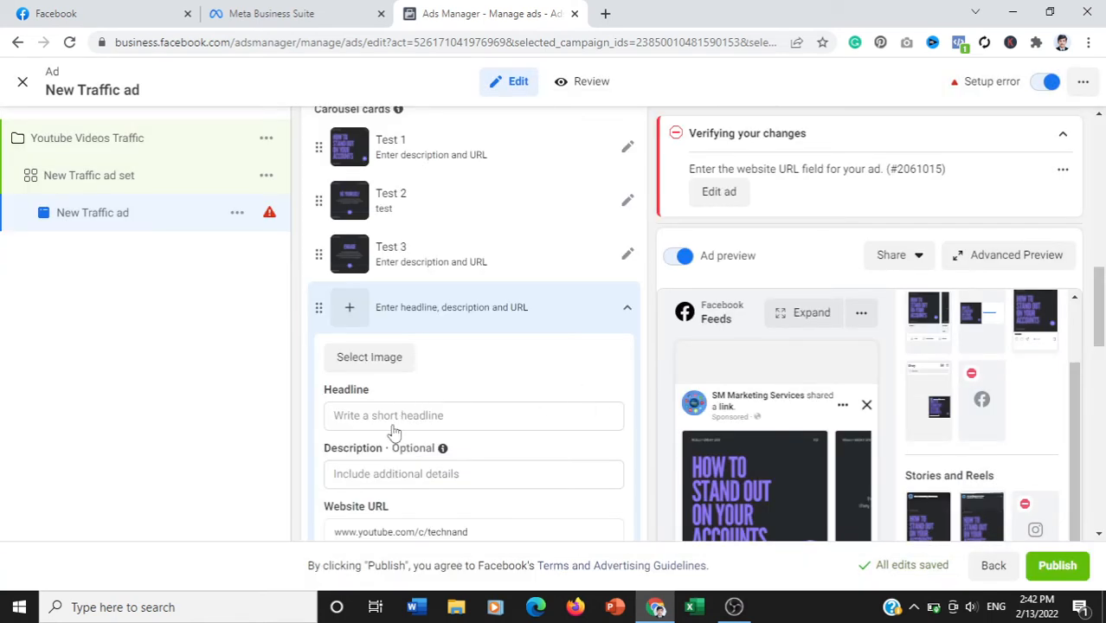
- Set the fourth carousel card's headline to "Test 4" and leave its description empty
click(391, 487)
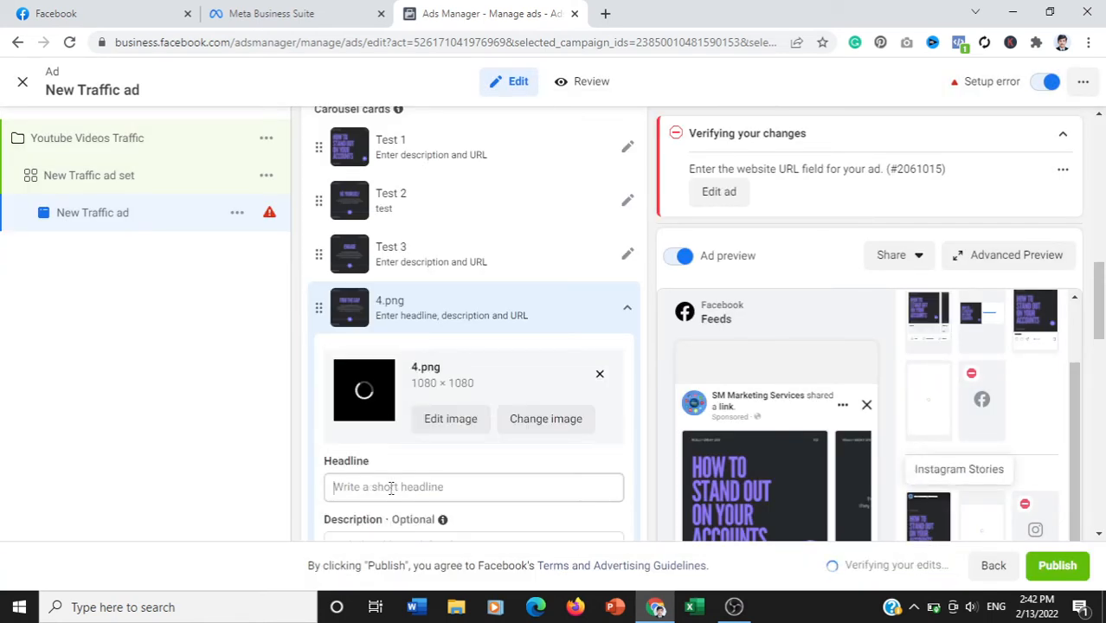
text(Test 4)
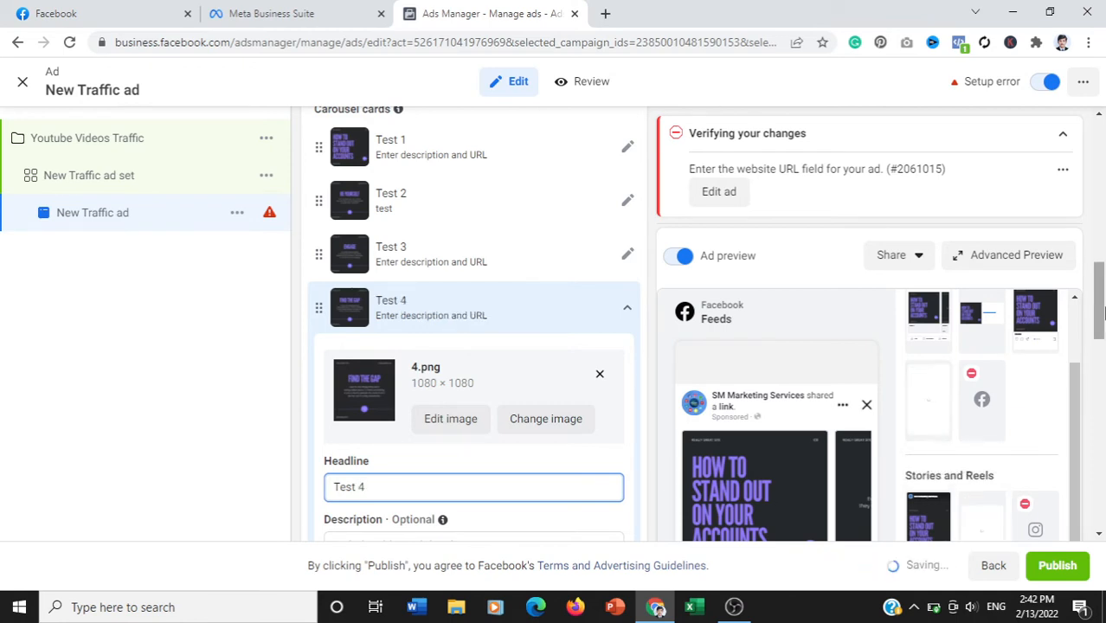
scroll(533, 318, down, 3)
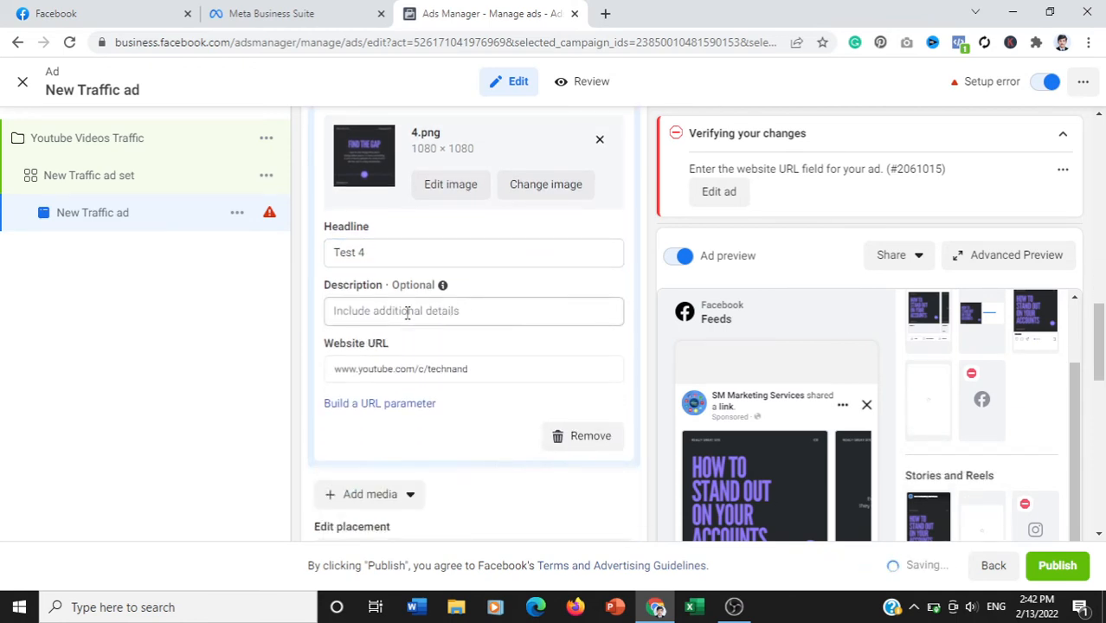
click(407, 312)
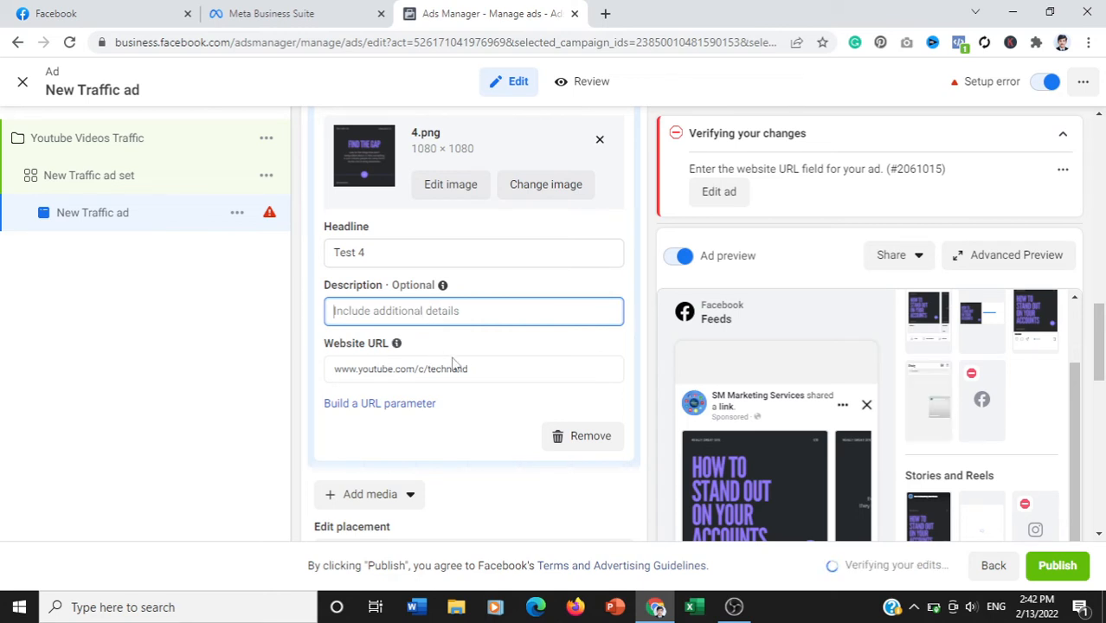
- Review the fourth card's website URL and the carousel card list, and collapse the fourth card
drag(484, 370, 339, 368)
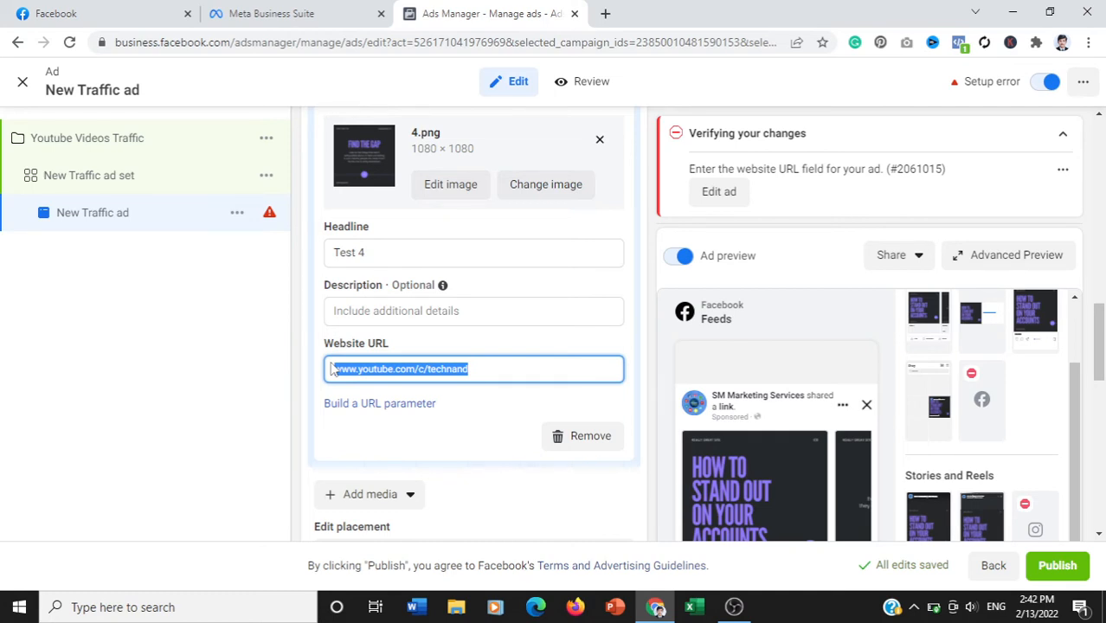
drag(1098, 355, 1098, 347)
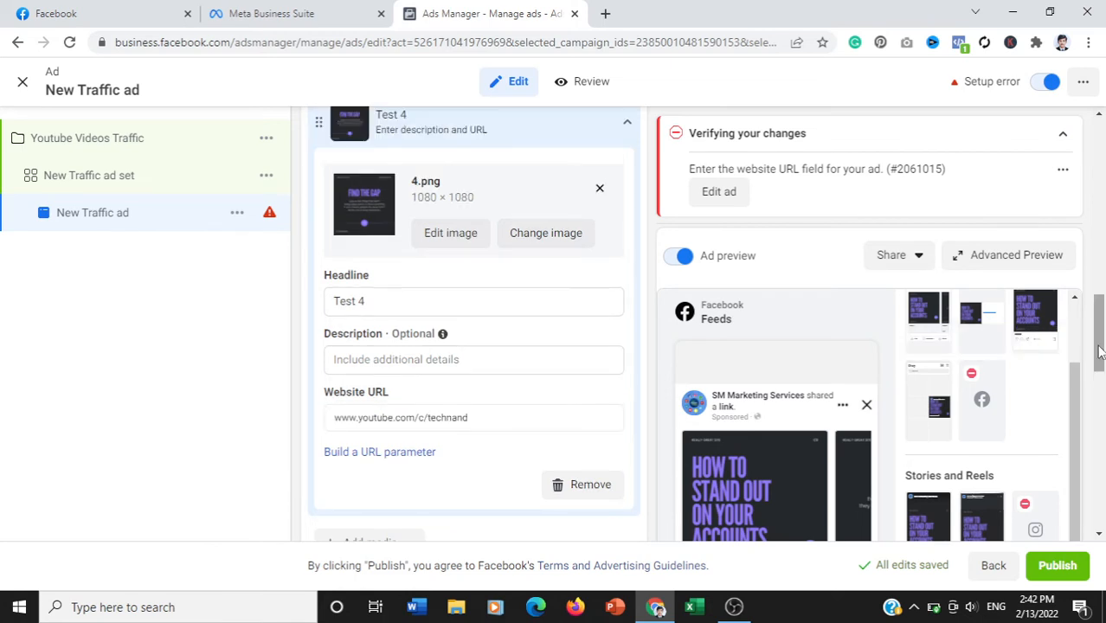
scroll(1098, 350, down, 2)
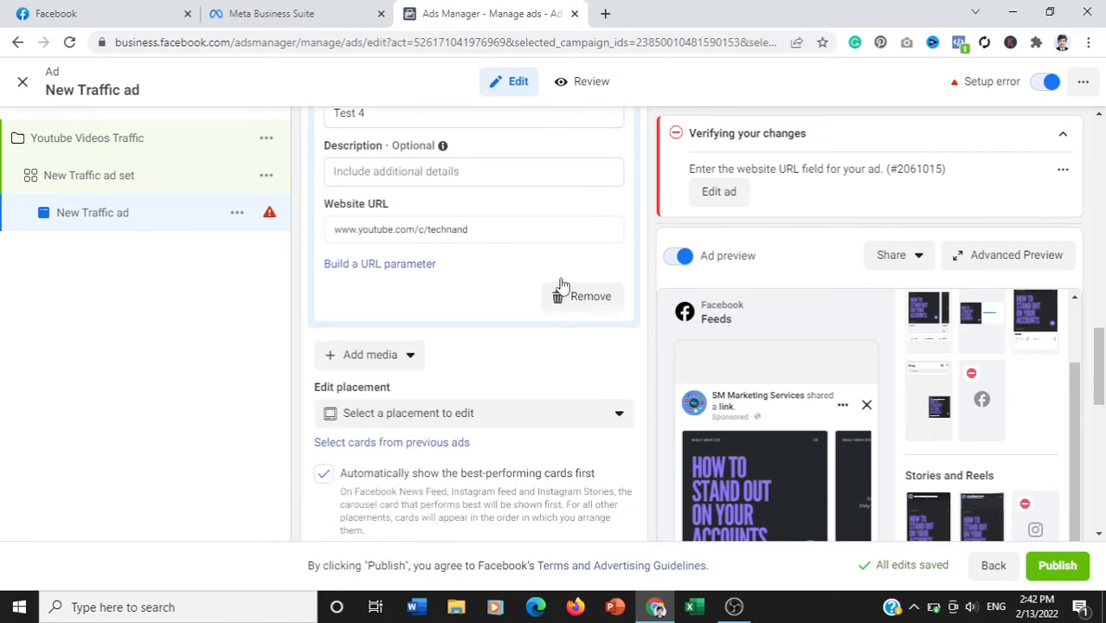
triple_click(481, 225)
mouse_move(481, 225)
mouse_down()
mouse_move(379, 212)
mouse_move(496, 230)
mouse_up()
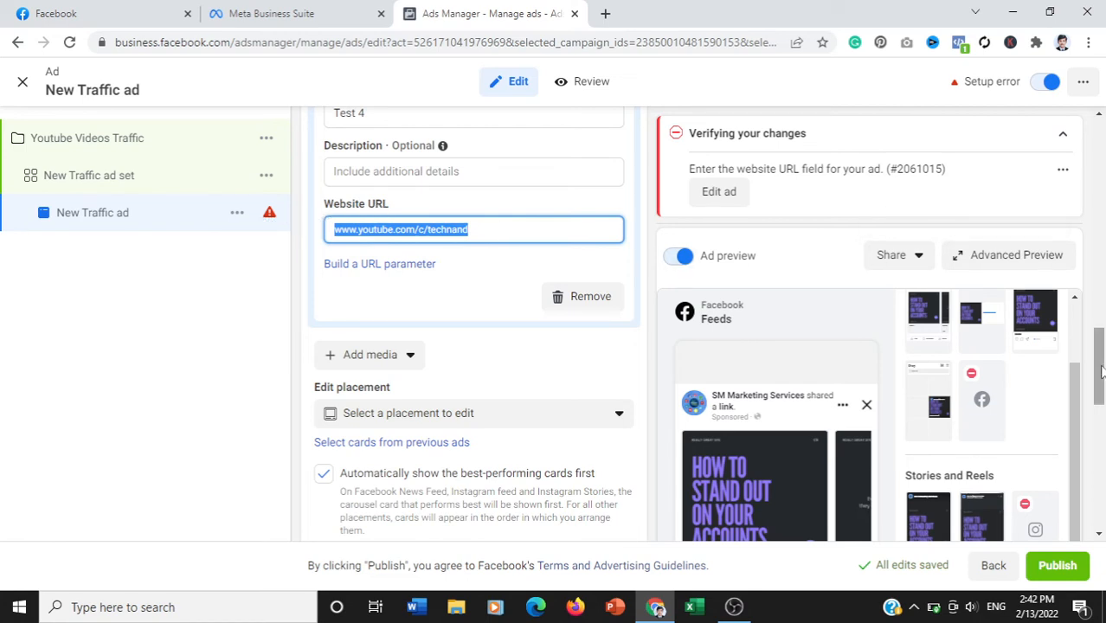
scroll(1103, 344, up, 3)
scroll(1103, 320, up, 2)
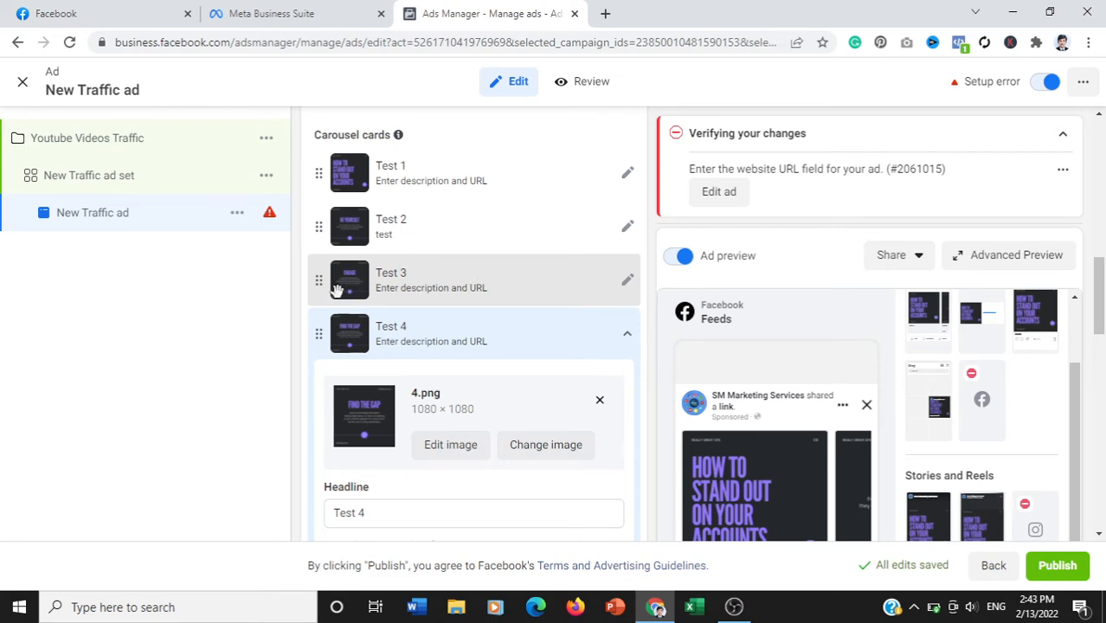
click(628, 337)
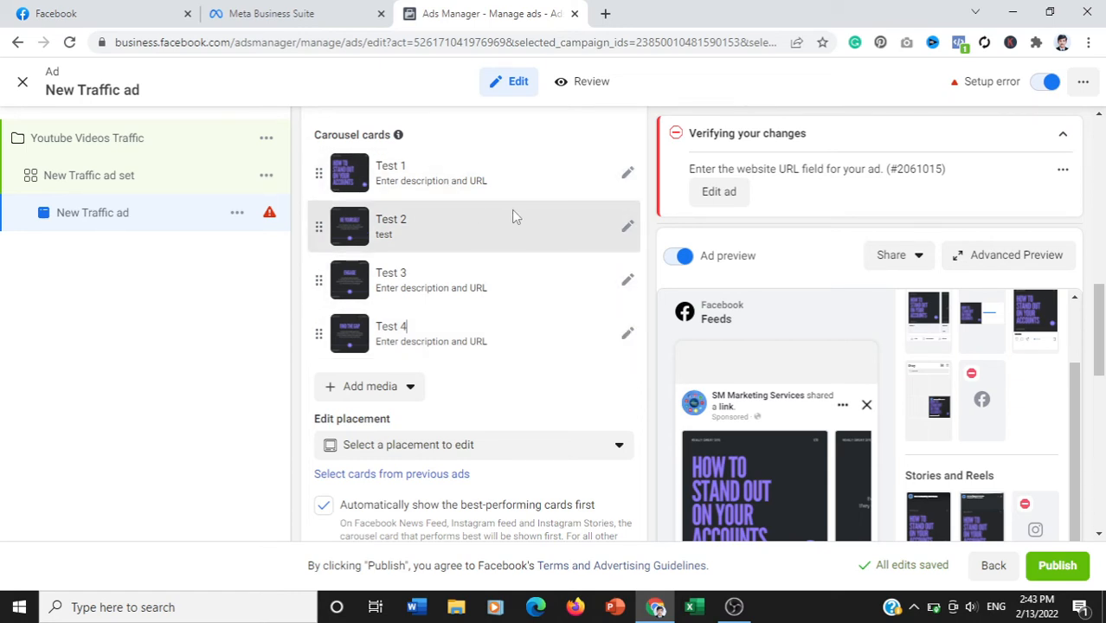
click(736, 199)
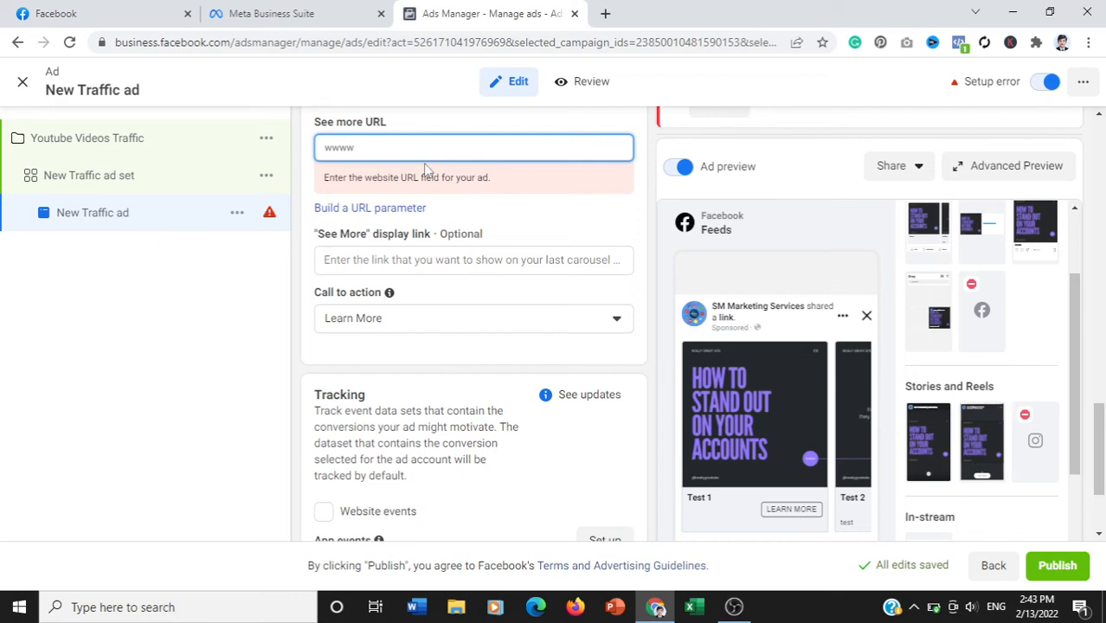
text(www.you)
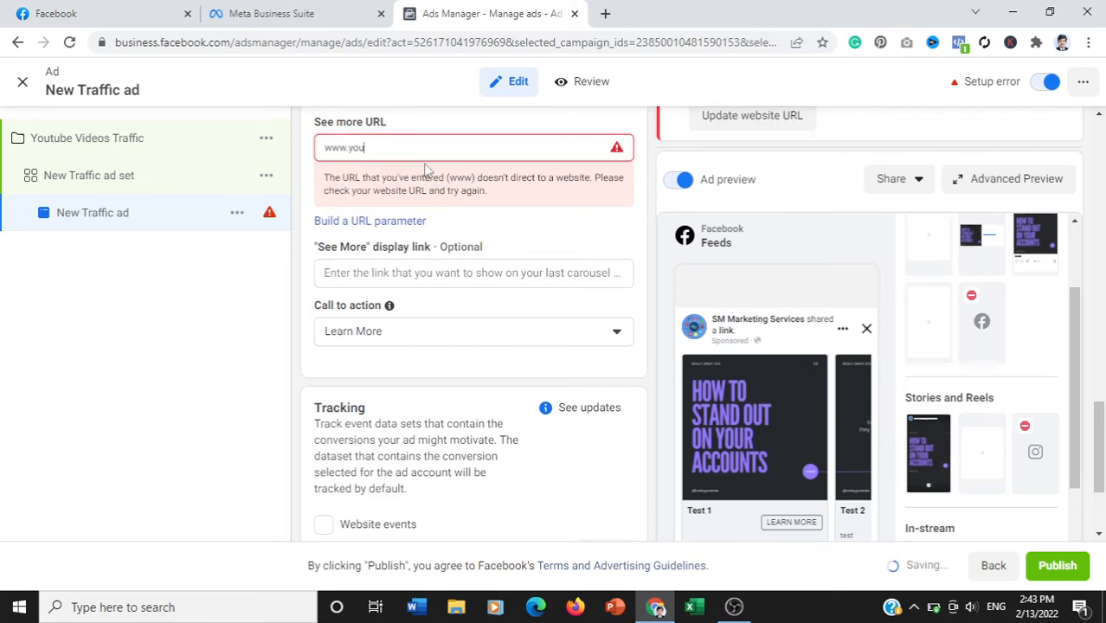
text(tu)
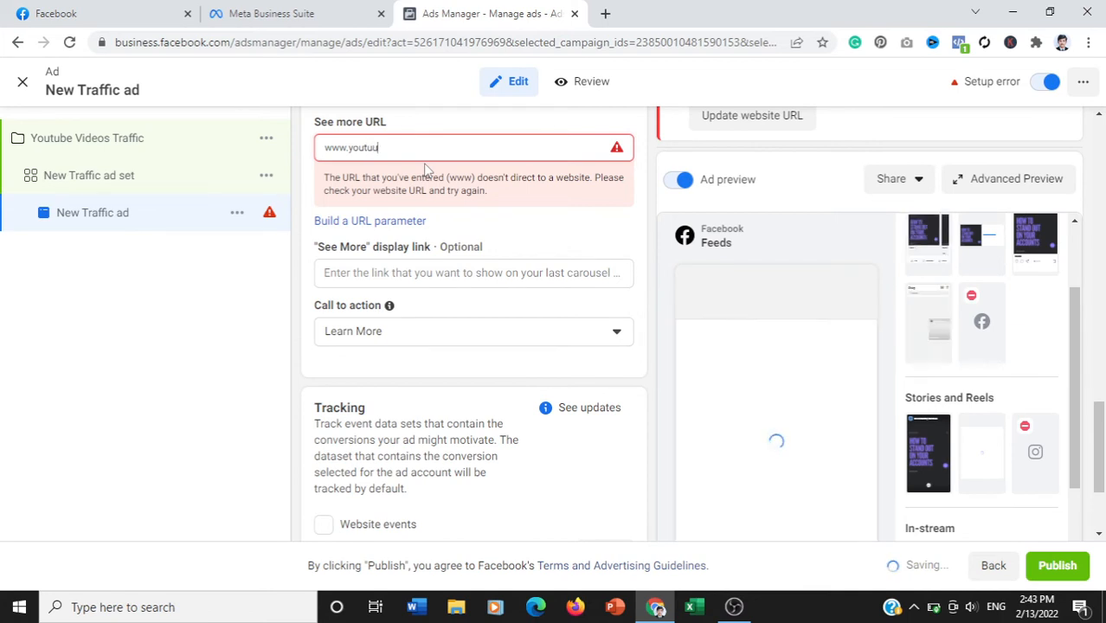
text(be)
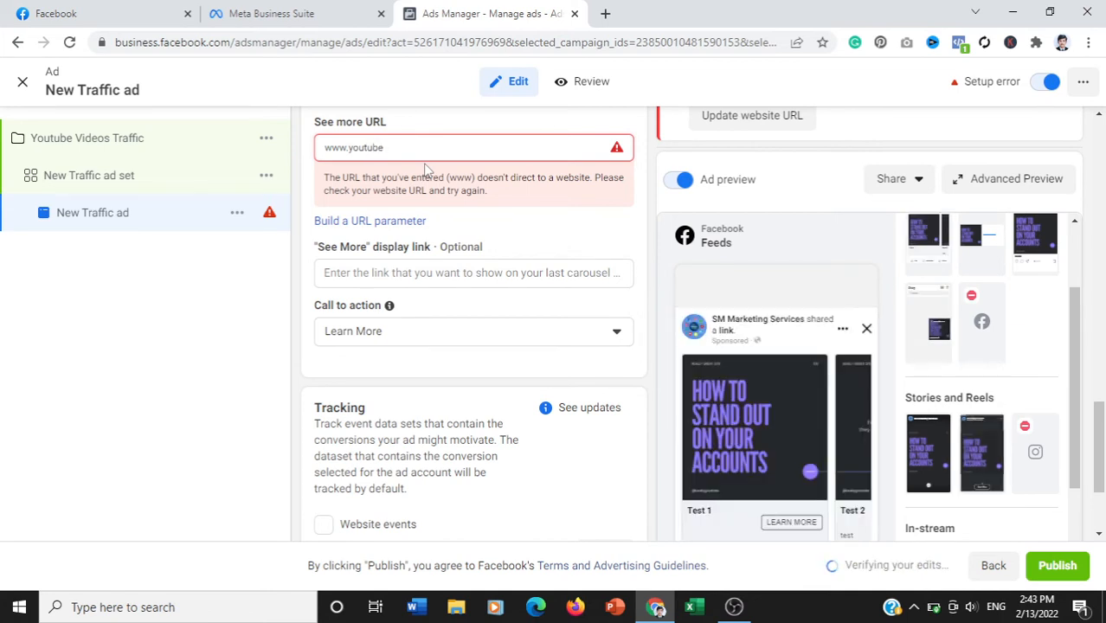
text(.com)
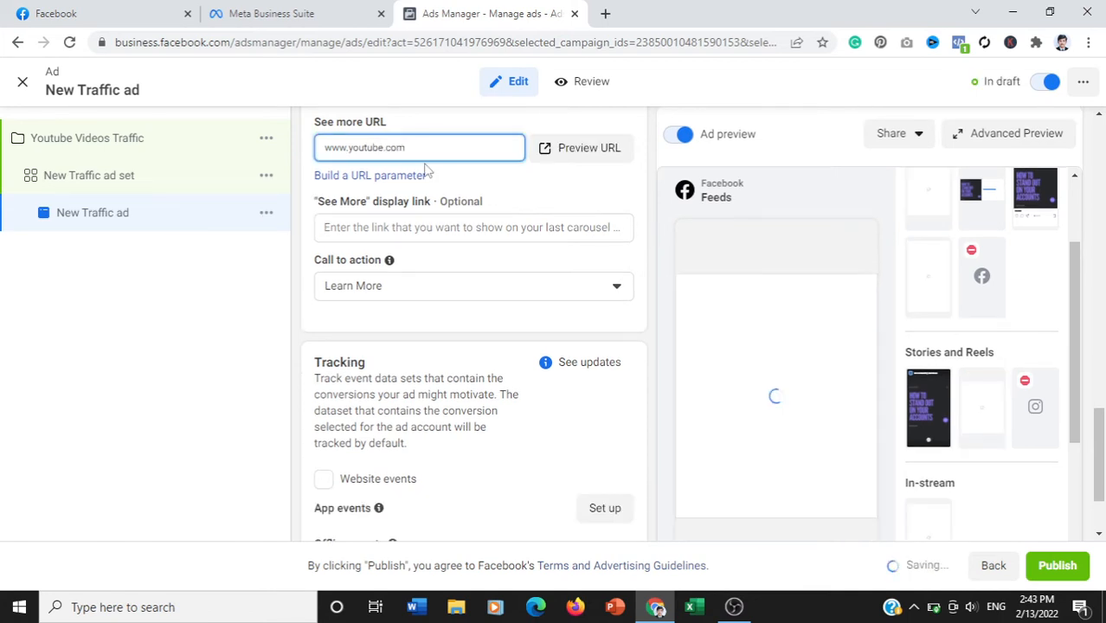
text(/technand)
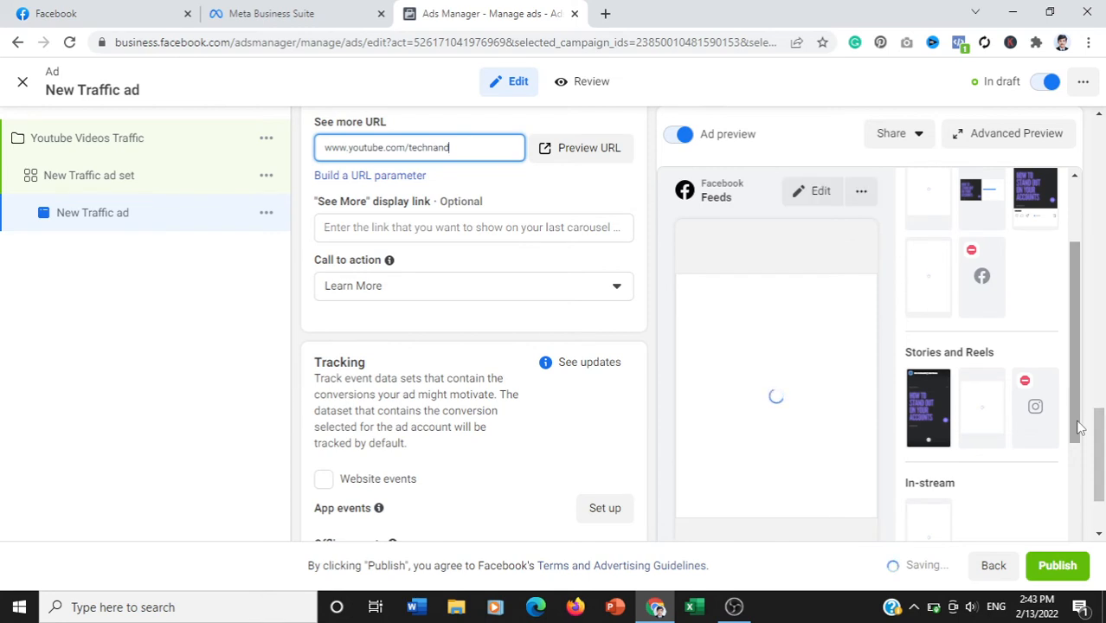
drag(1076, 413, 1076, 426)
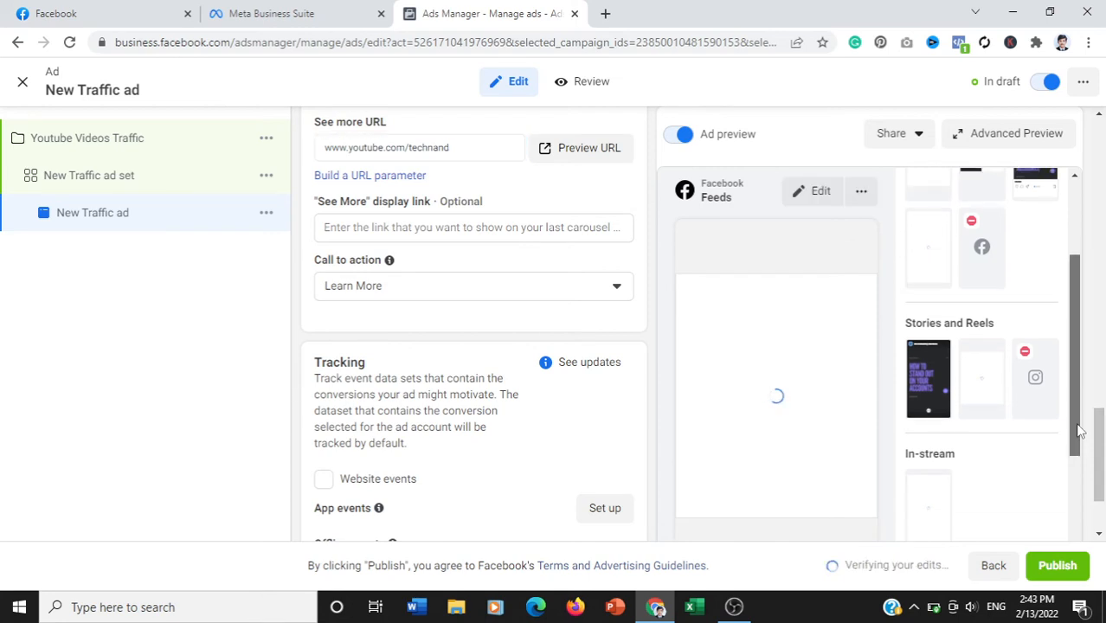
- Choose Learn More as the ad's call to action and look over the tracking options and placement previews
click(454, 296)
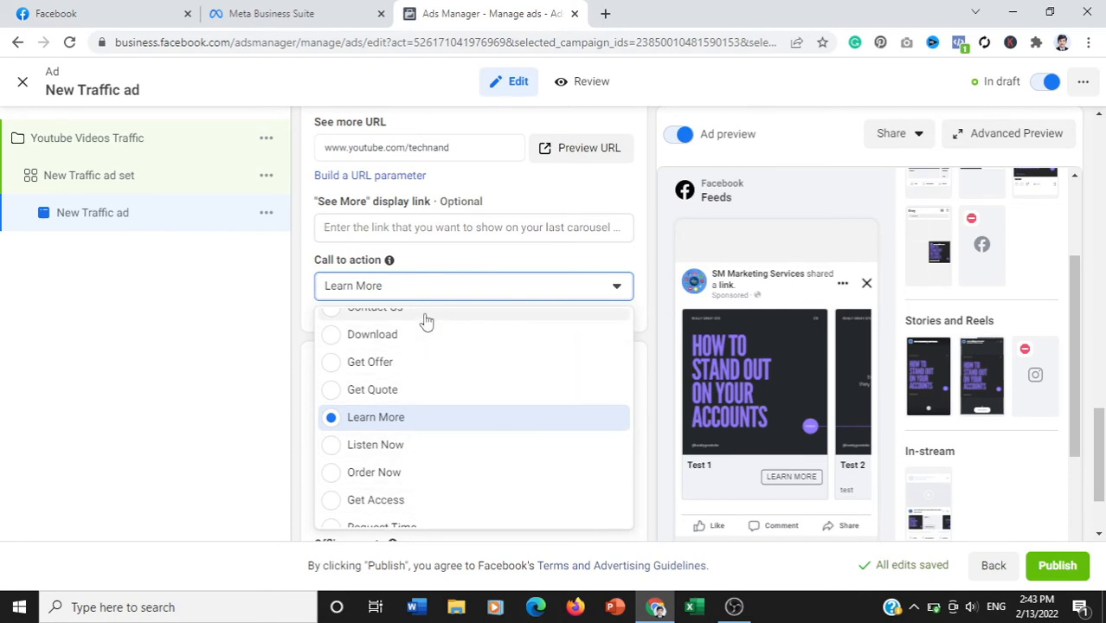
click(407, 417)
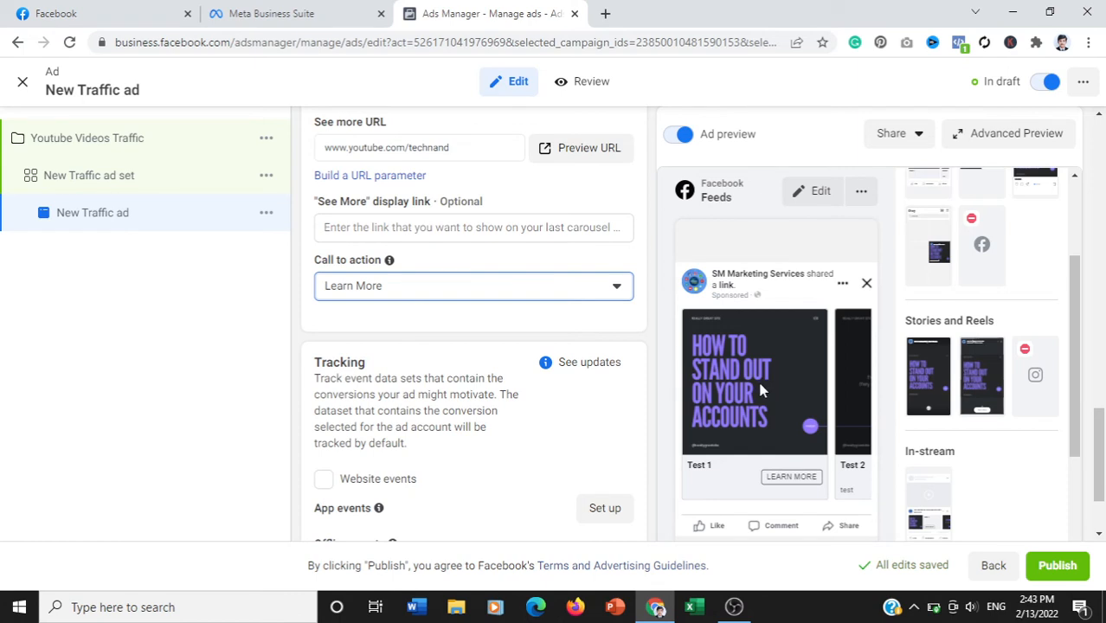
drag(1100, 455, 1104, 483)
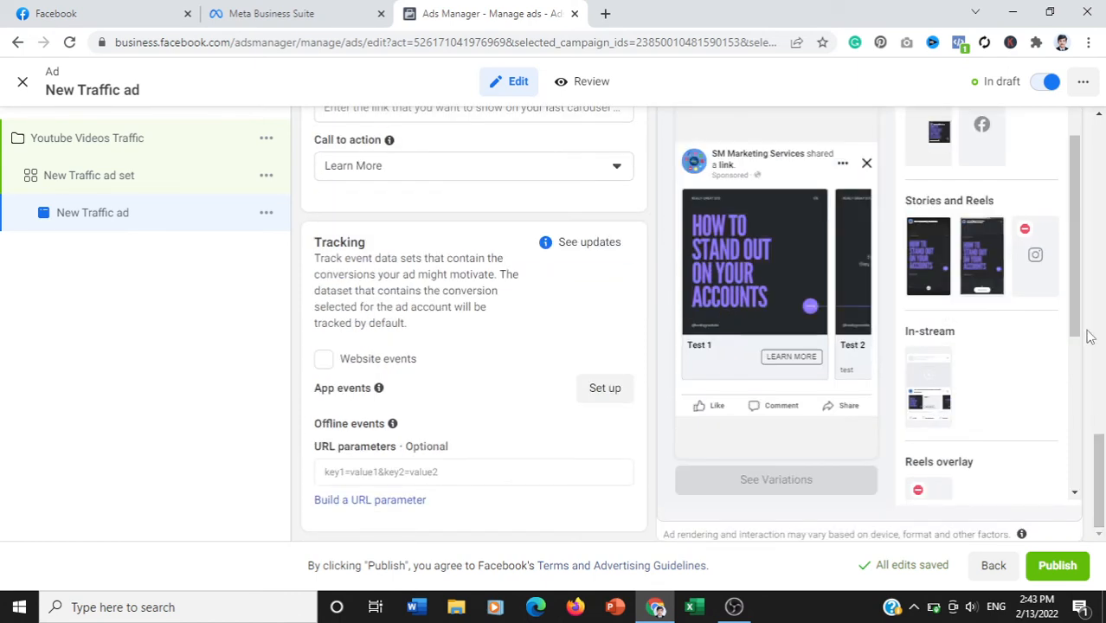
drag(1078, 329, 1080, 358)
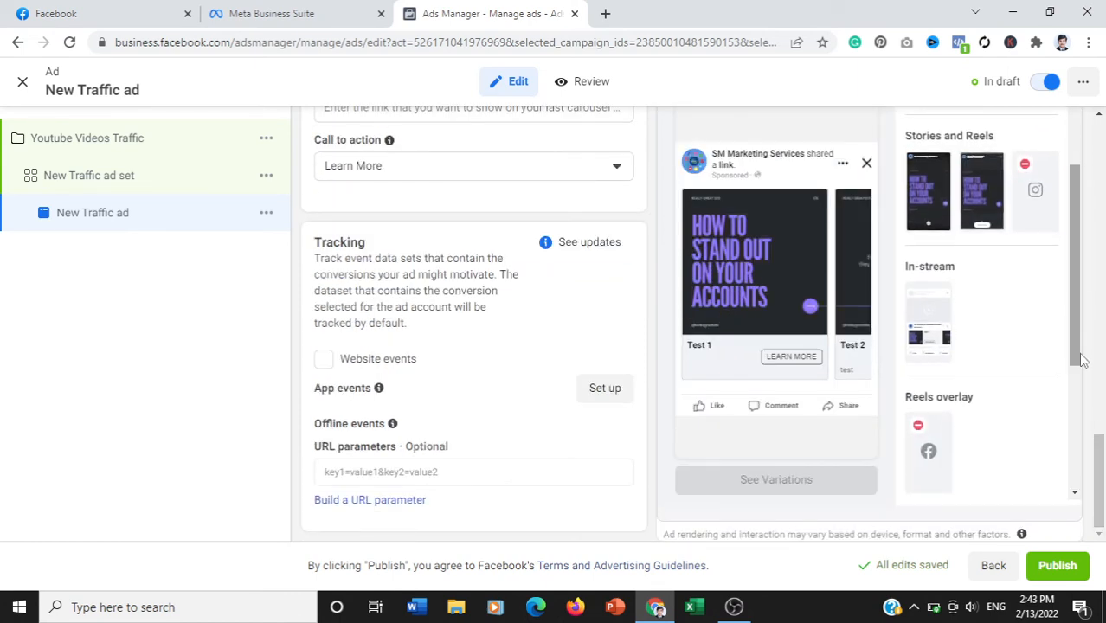
- Review which placements can be customised for the carousel cards without selecting one
drag(1101, 480, 1103, 321)
scroll(1103, 339, down, 2)
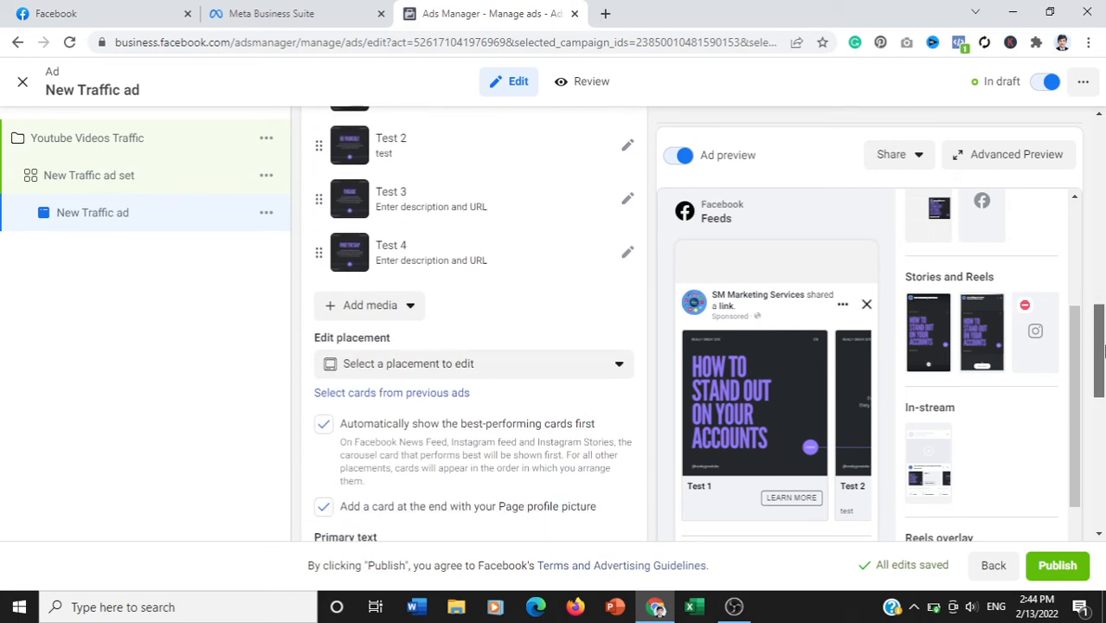
click(481, 351)
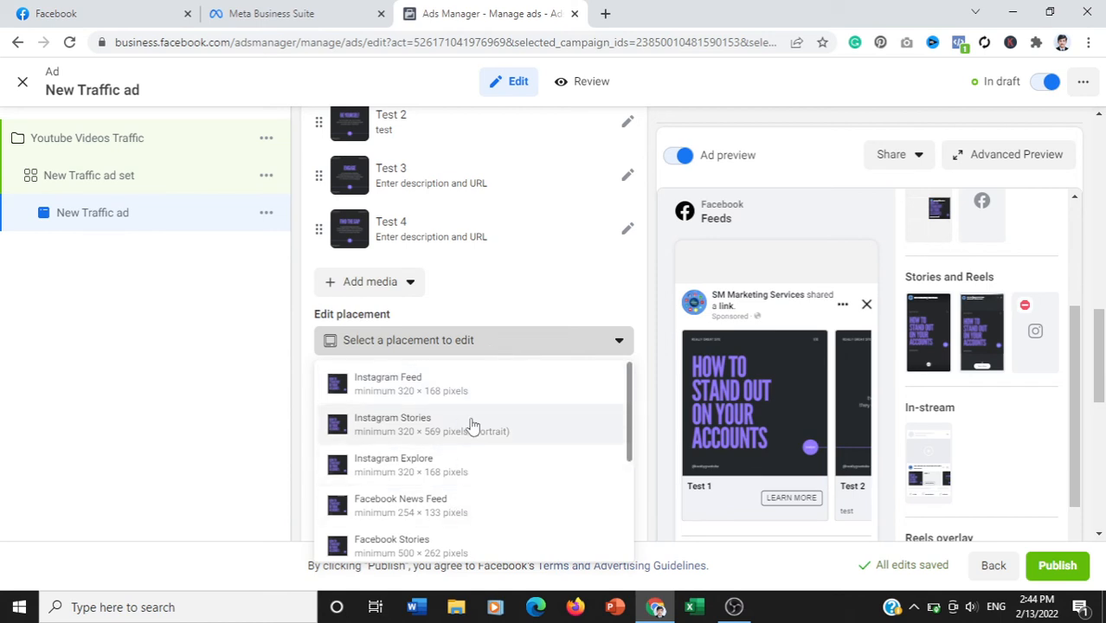
click(513, 351)
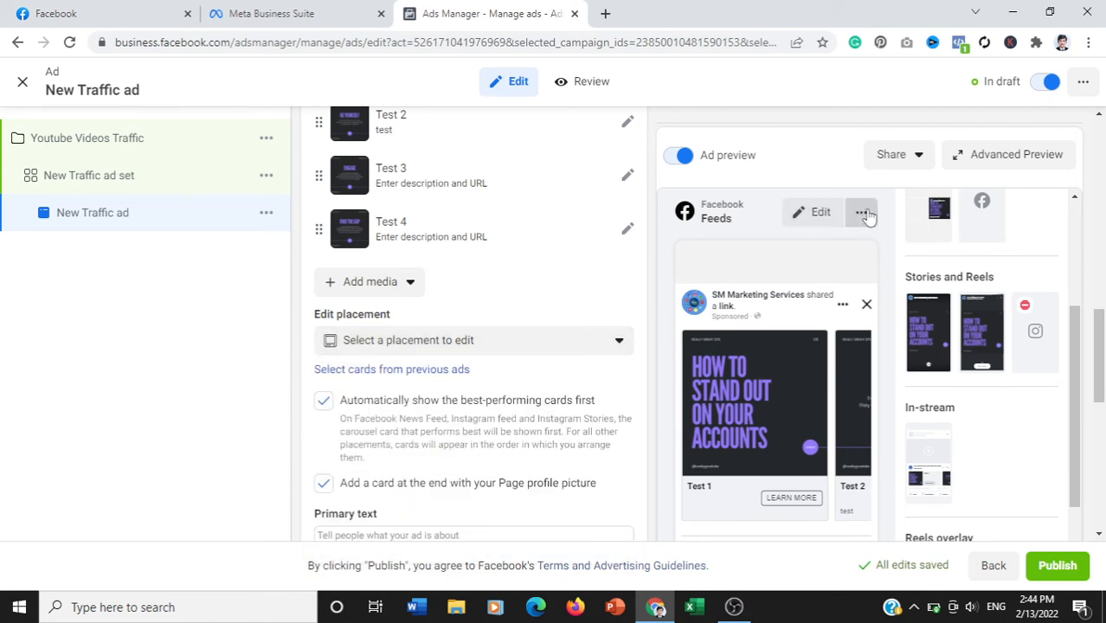
- Open the advanced ad preview and page through the carousel cards in the Facebook Feeds and Instagram Feed previews
click(1023, 164)
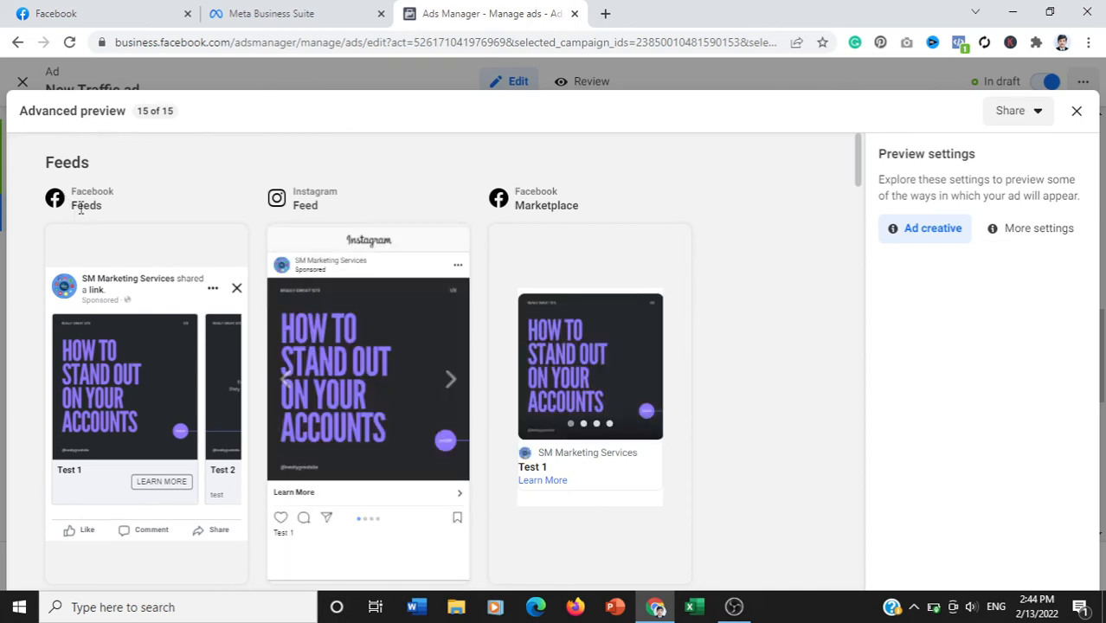
click(222, 417)
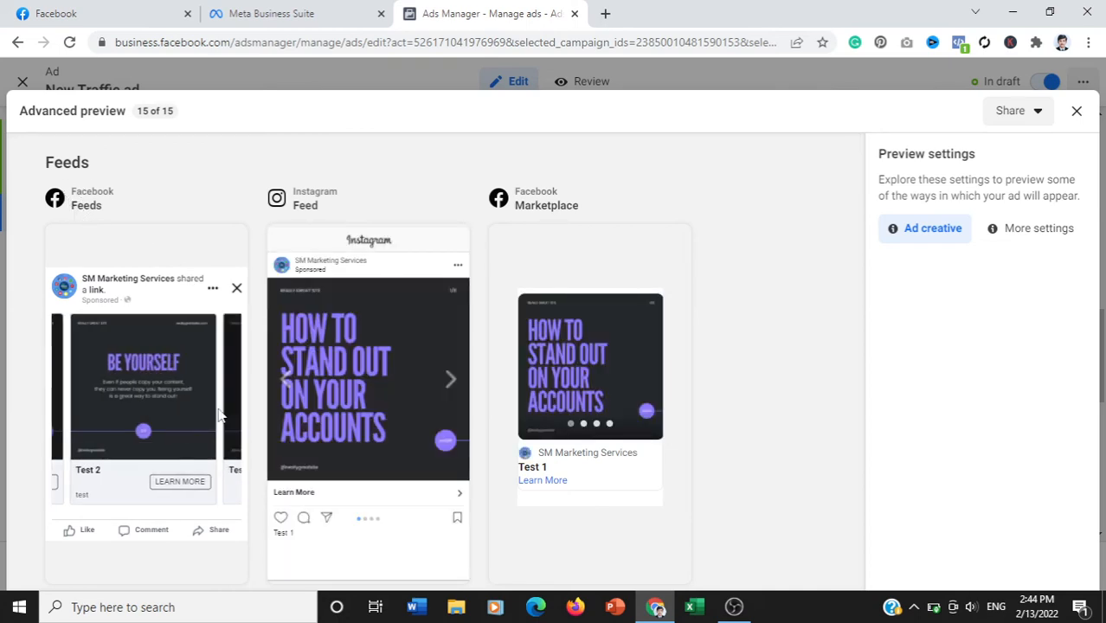
click(235, 416)
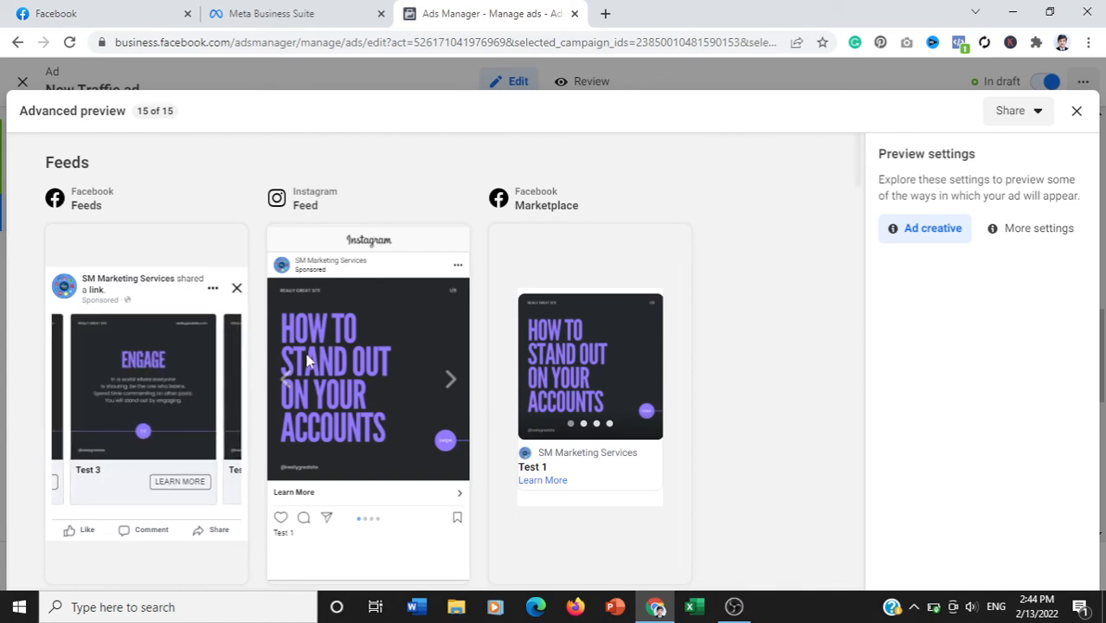
click(450, 381)
click(450, 384)
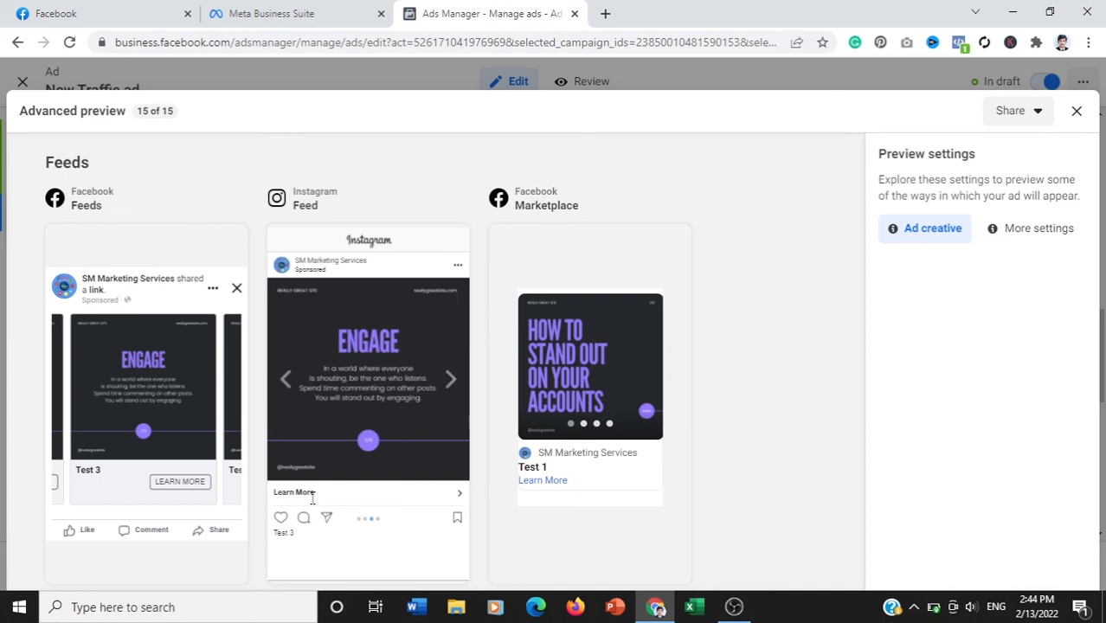
click(450, 381)
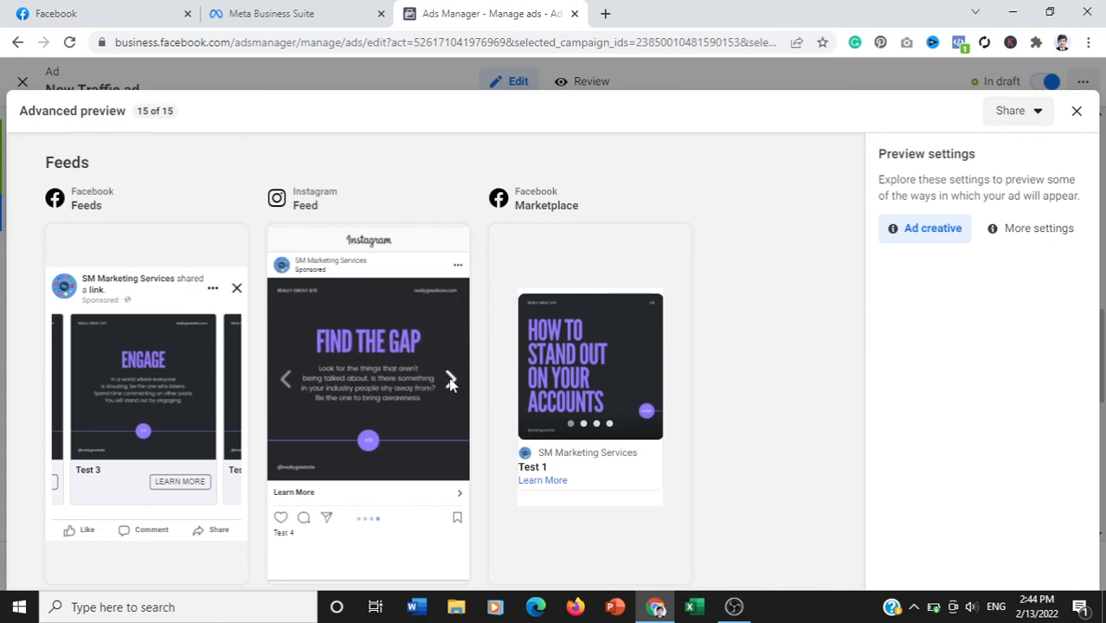
click(451, 379)
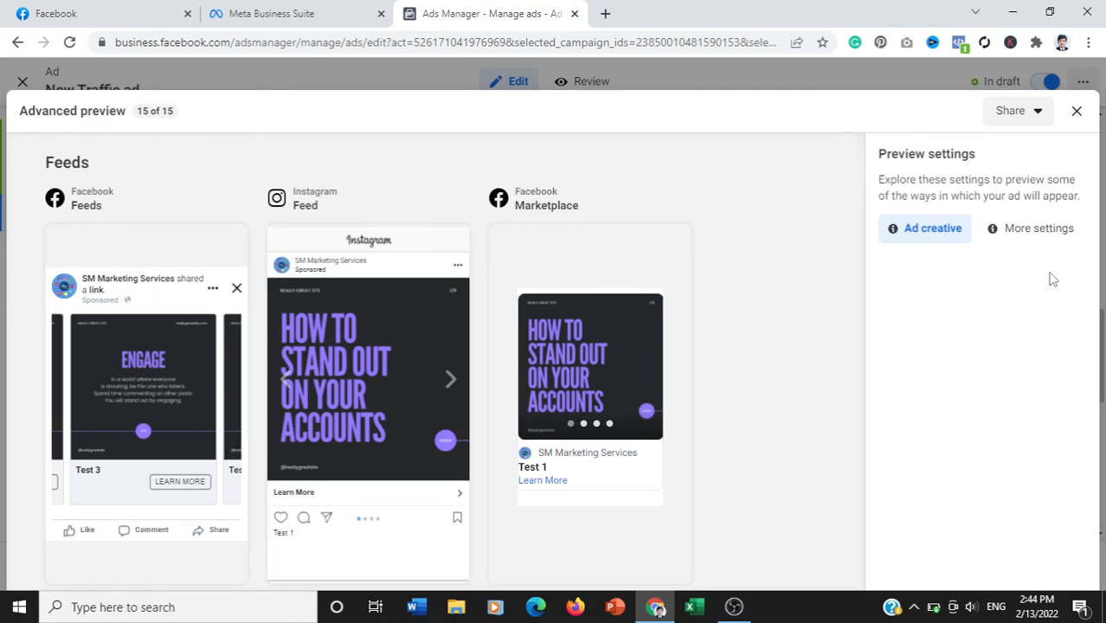
- Examine the remaining feed placements in the advanced preview, down to Instagram Shop and Facebook Groups feed, and close it
drag(861, 177, 859, 231)
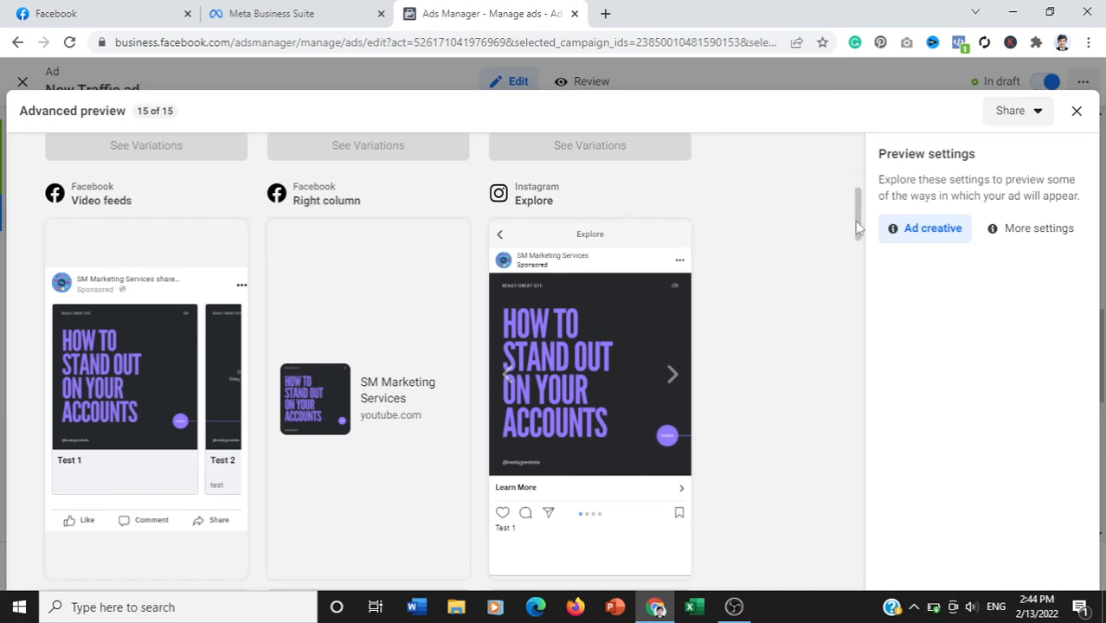
drag(856, 222, 866, 285)
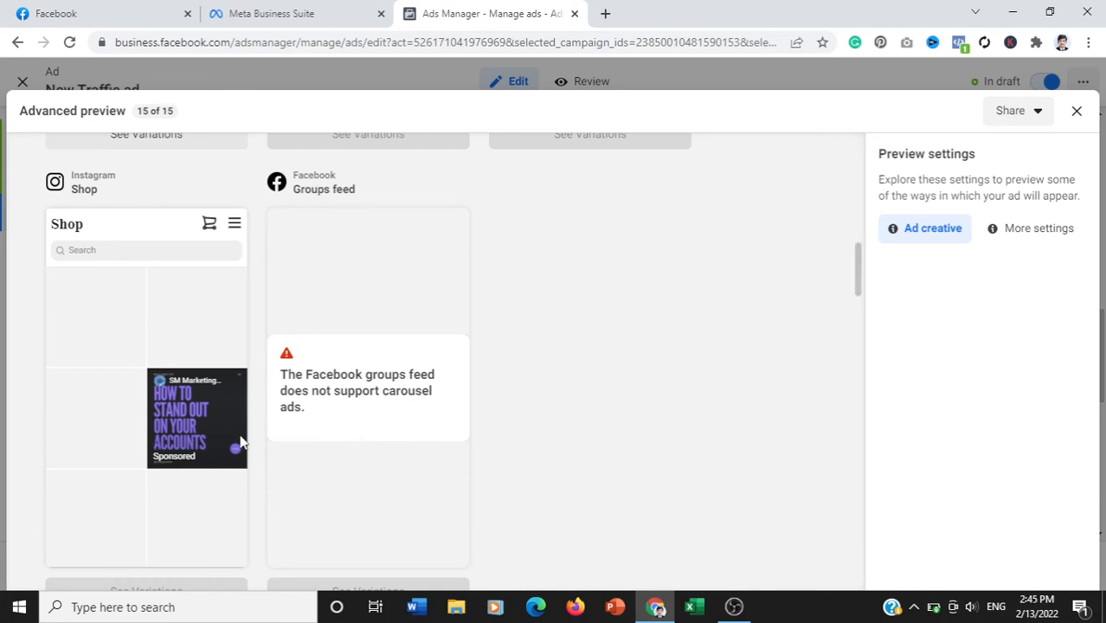
click(1076, 111)
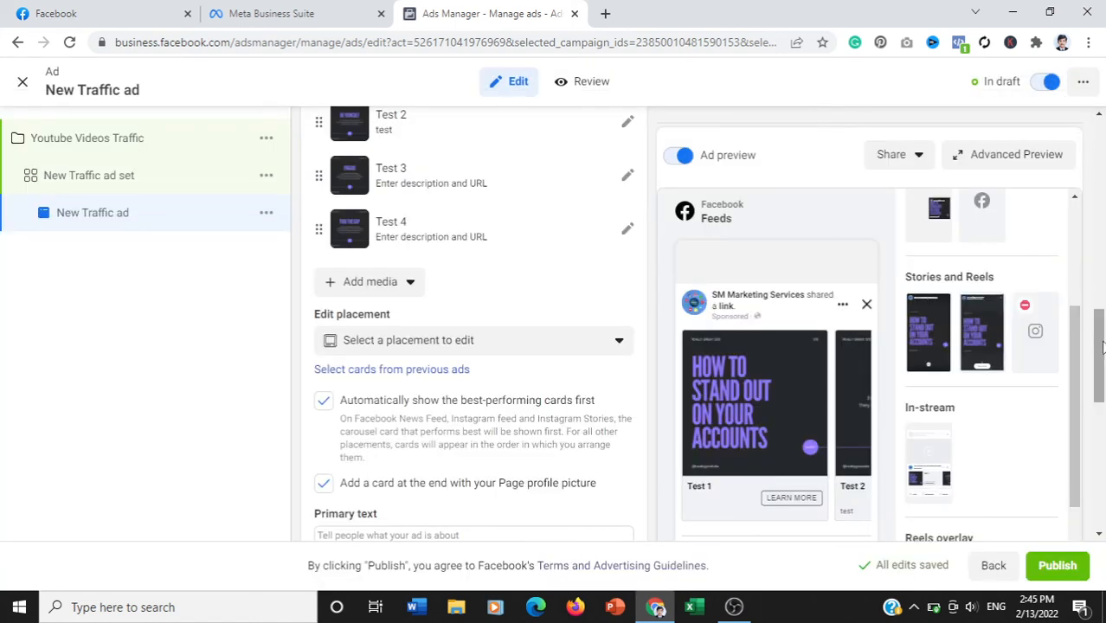
- Enter "sjdsjdhjashd" as the ad's primary text
scroll(1102, 364, down, 1)
drag(1102, 365, 1102, 304)
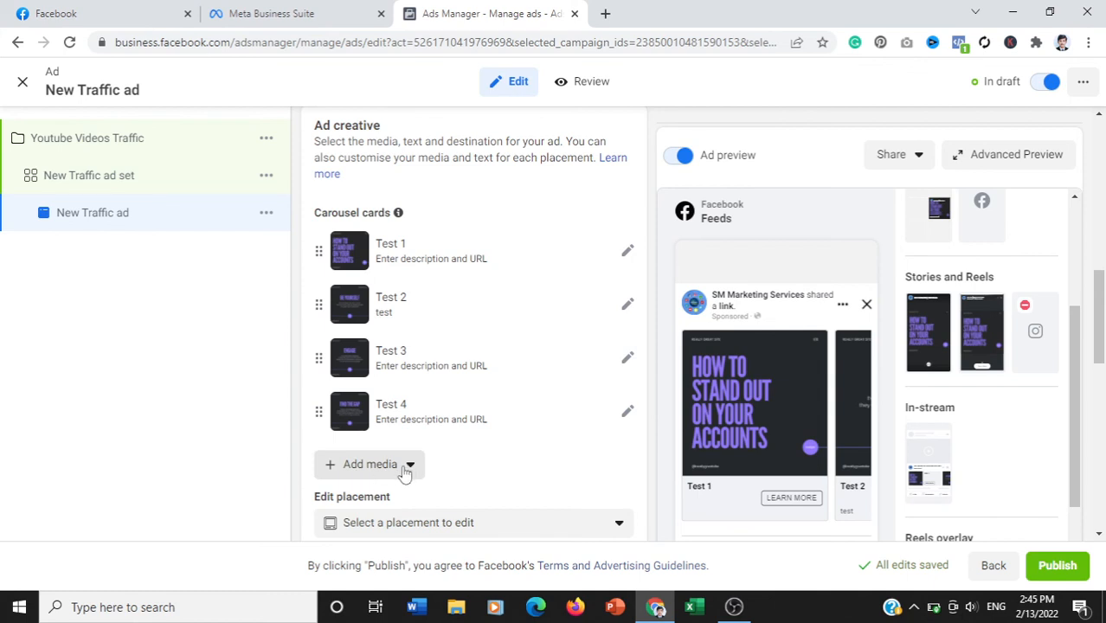
drag(1096, 339, 1099, 368)
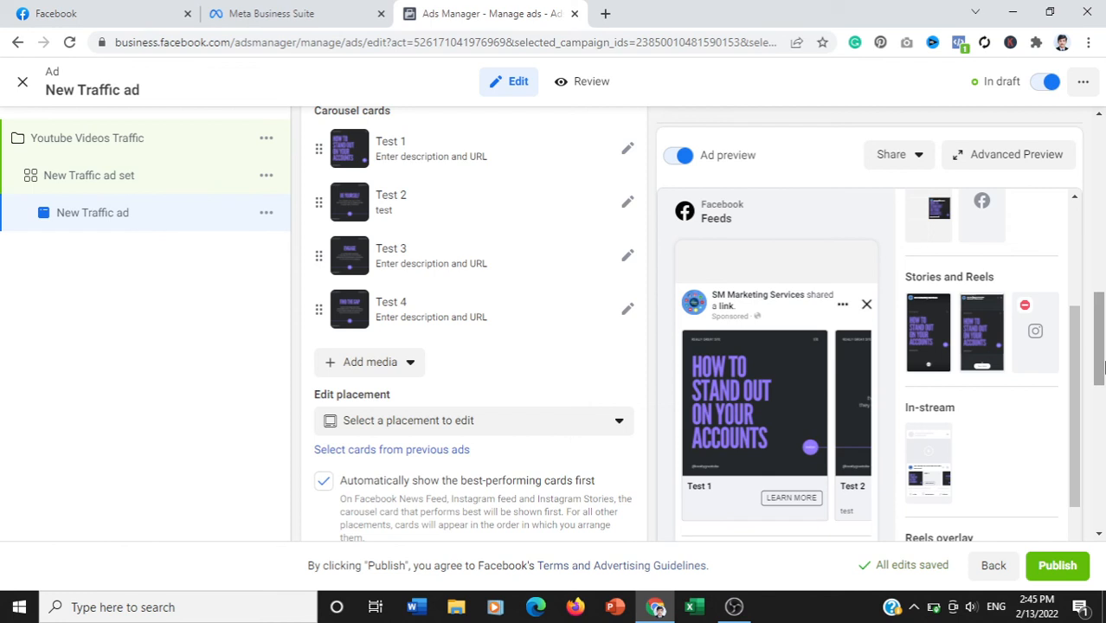
drag(1100, 365, 1101, 443)
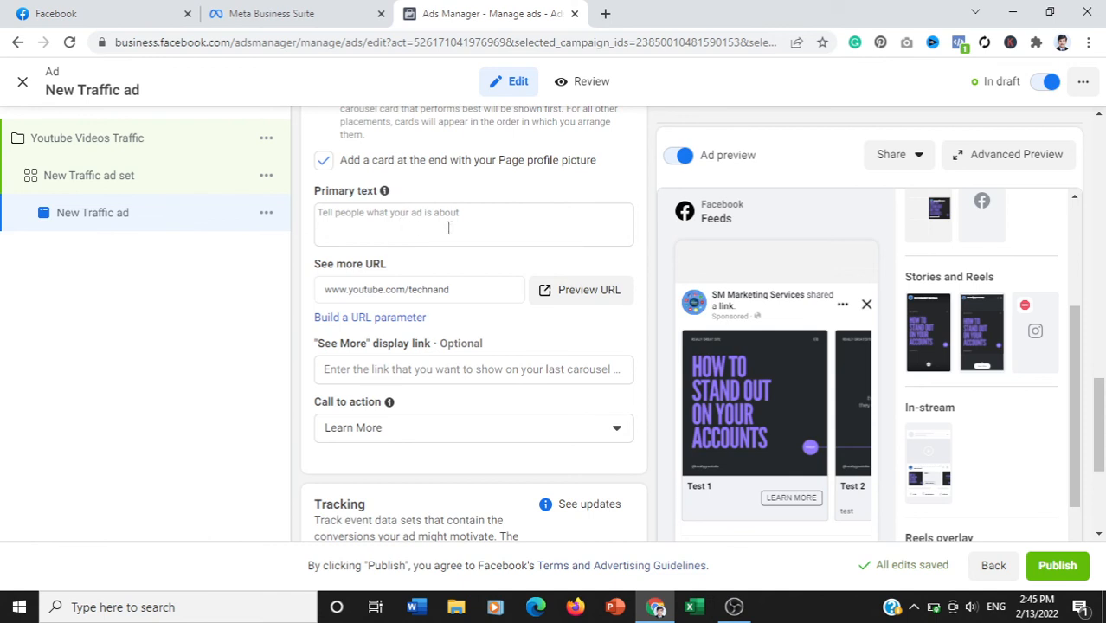
click(358, 227)
text(sjdsjdhjashd)
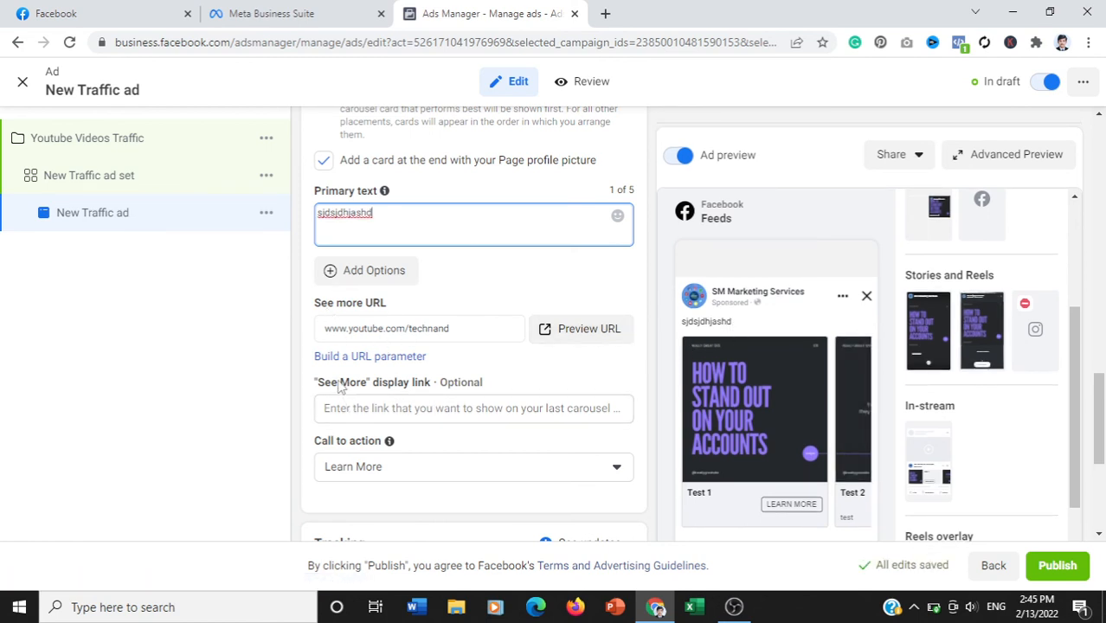
- Review the optional See More display link, tracking options and remaining placement thumbnails, and dismiss the low-battery notice
click(405, 409)
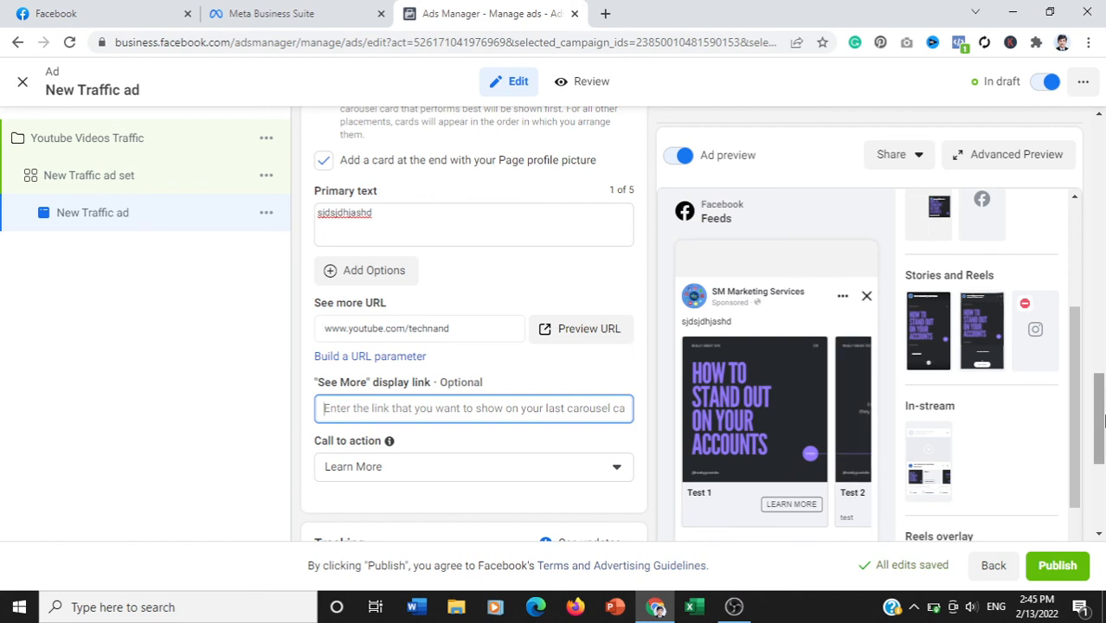
drag(1103, 421, 1103, 492)
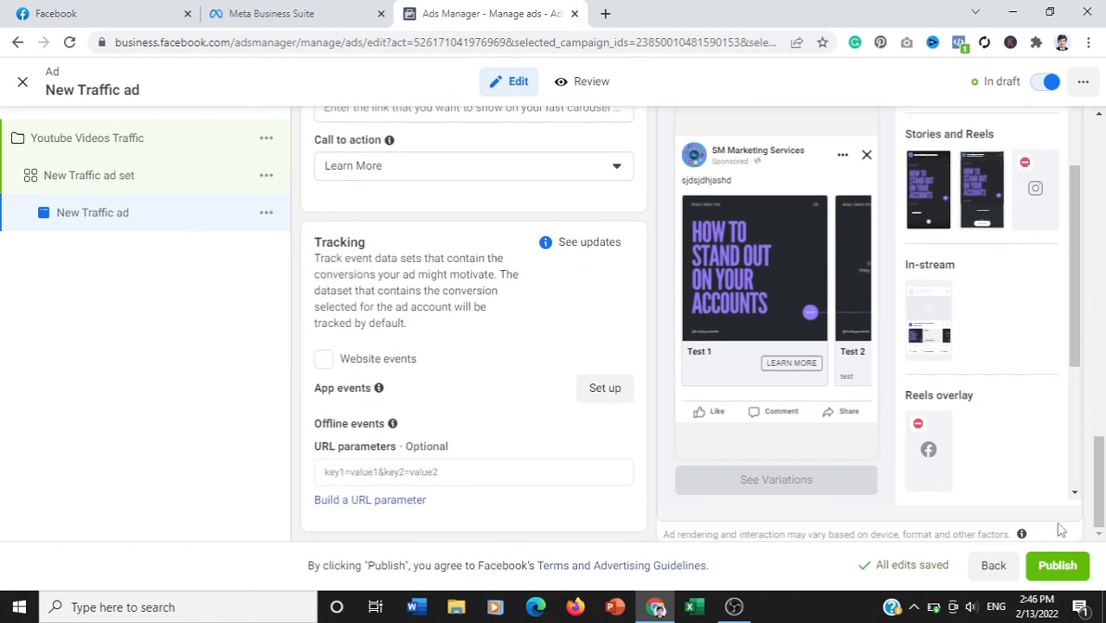
scroll(1069, 329, down, 3)
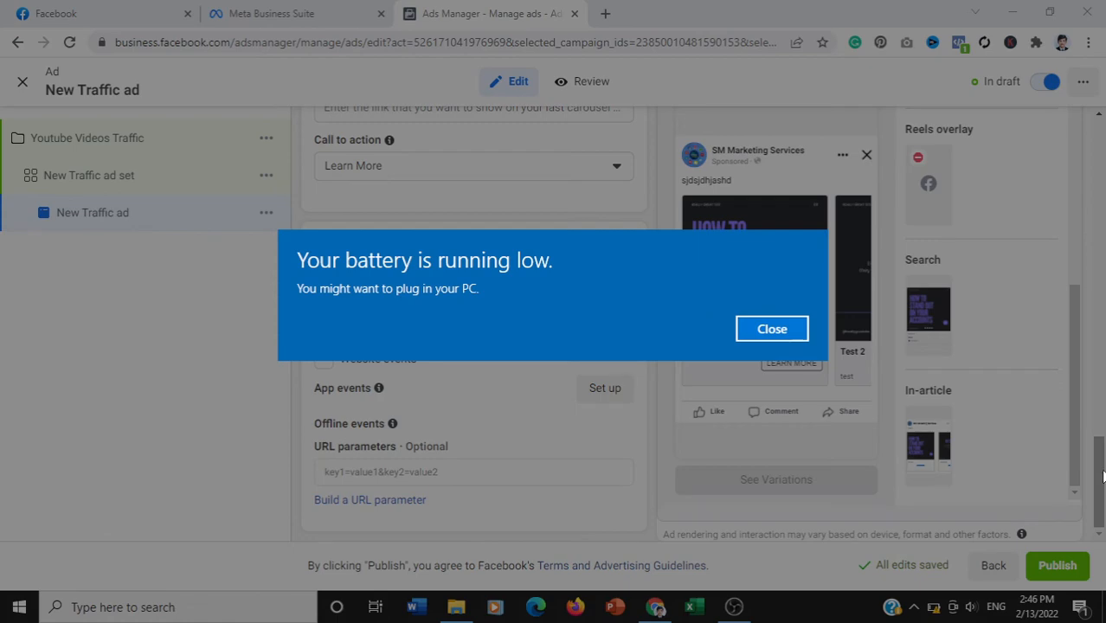
click(772, 330)
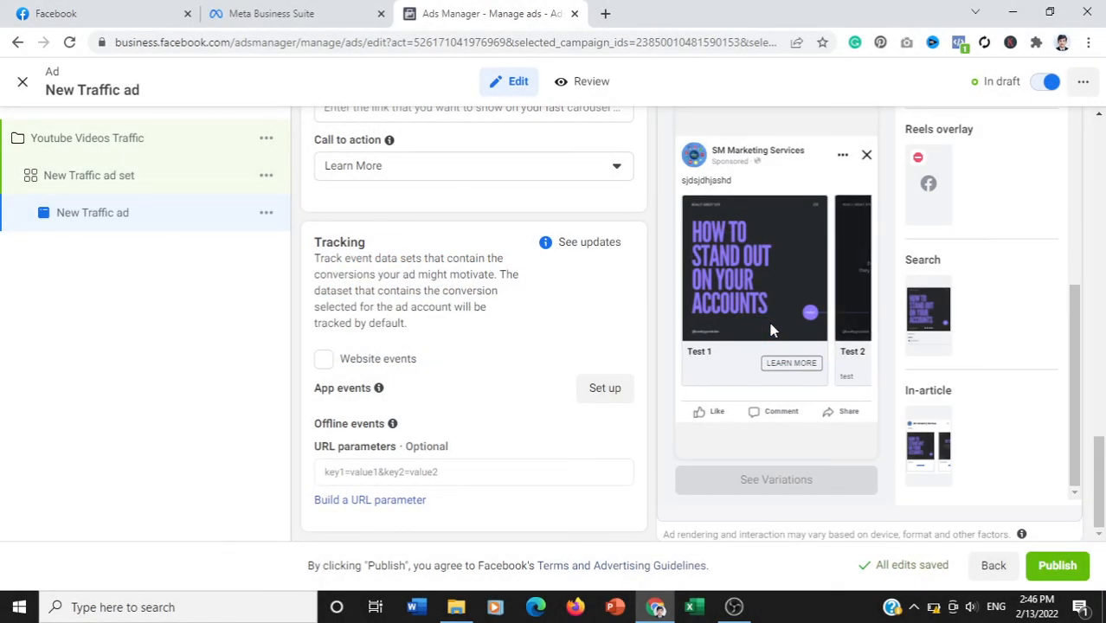